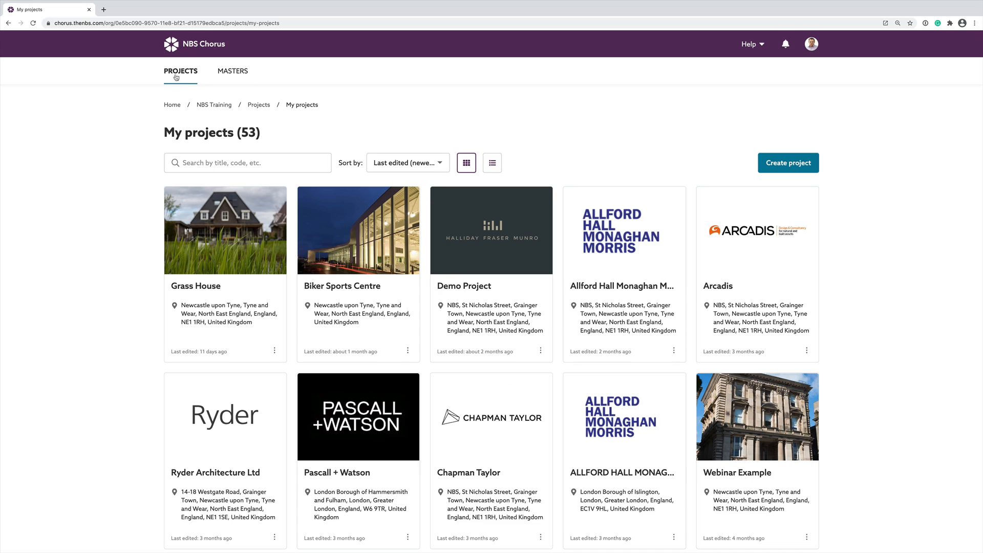
Start a new folder in the masters area and choose Masters.jpg as its thumbnail
left_click(235, 73)
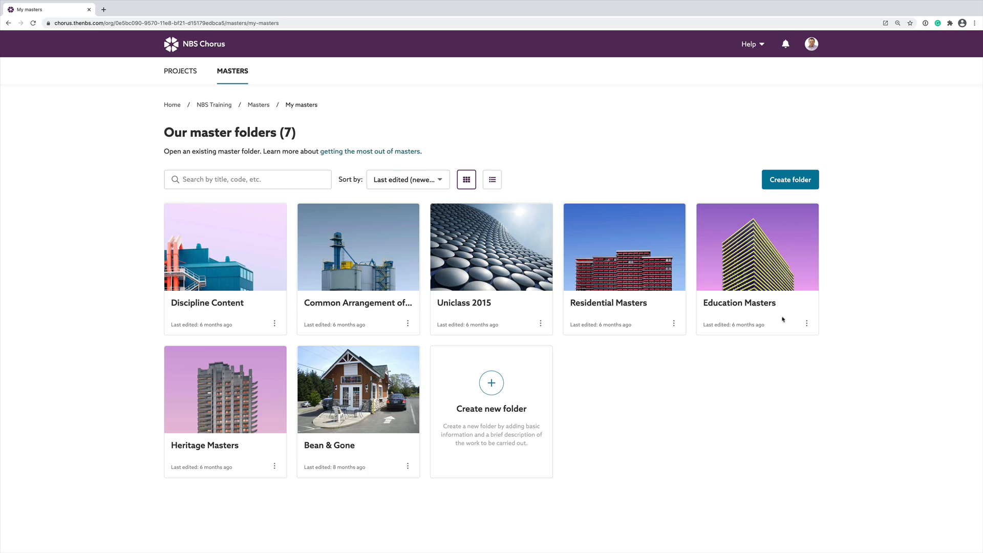
left_click(798, 181)
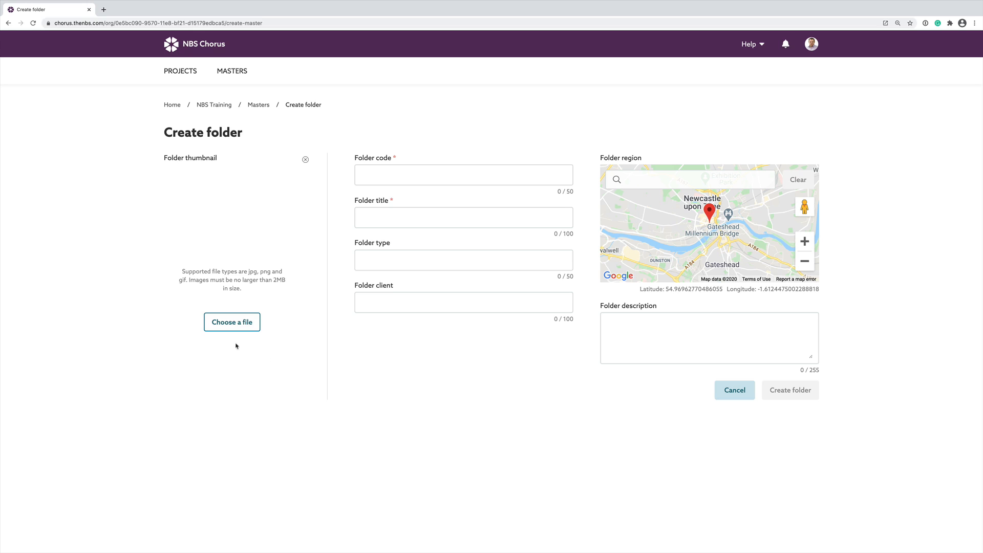
left_click(230, 327)
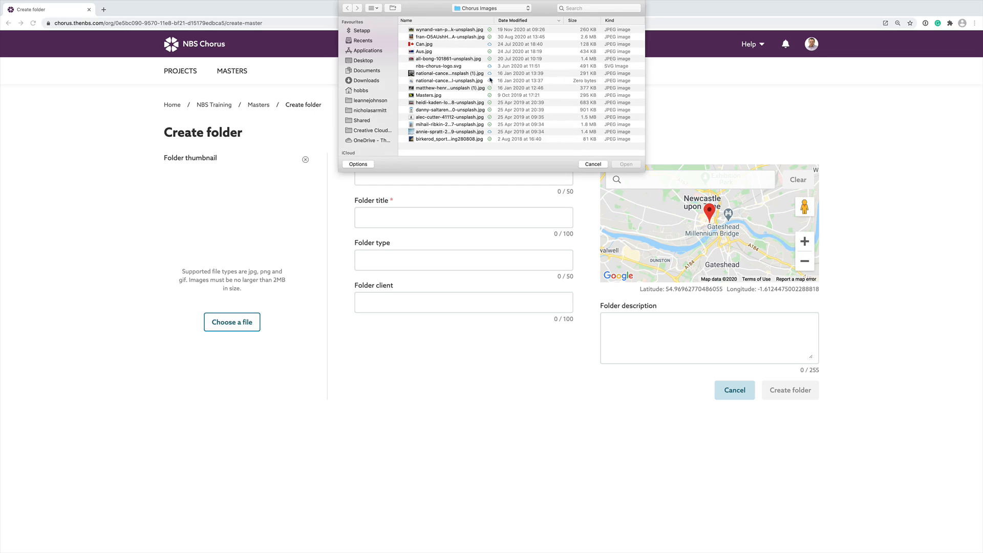
left_click(439, 96)
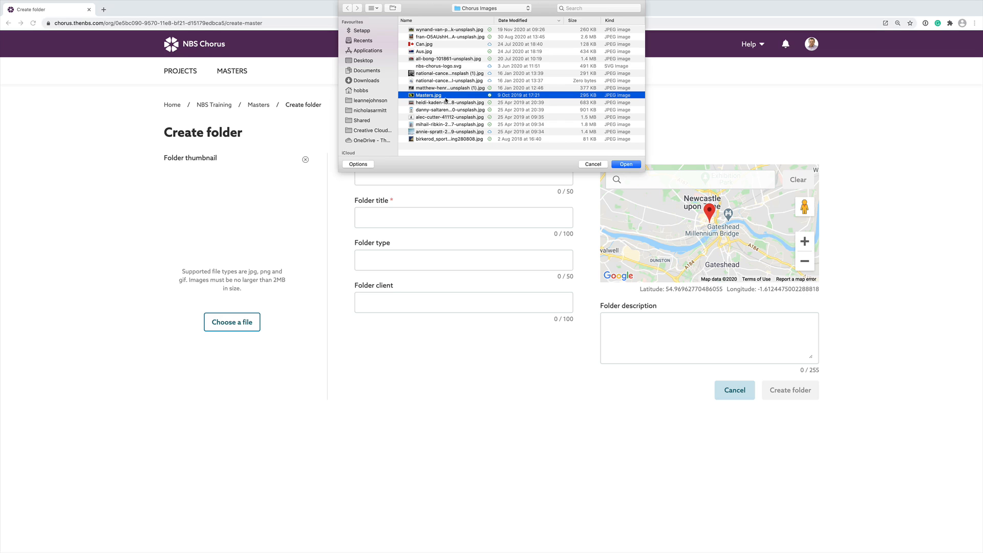
left_click(624, 164)
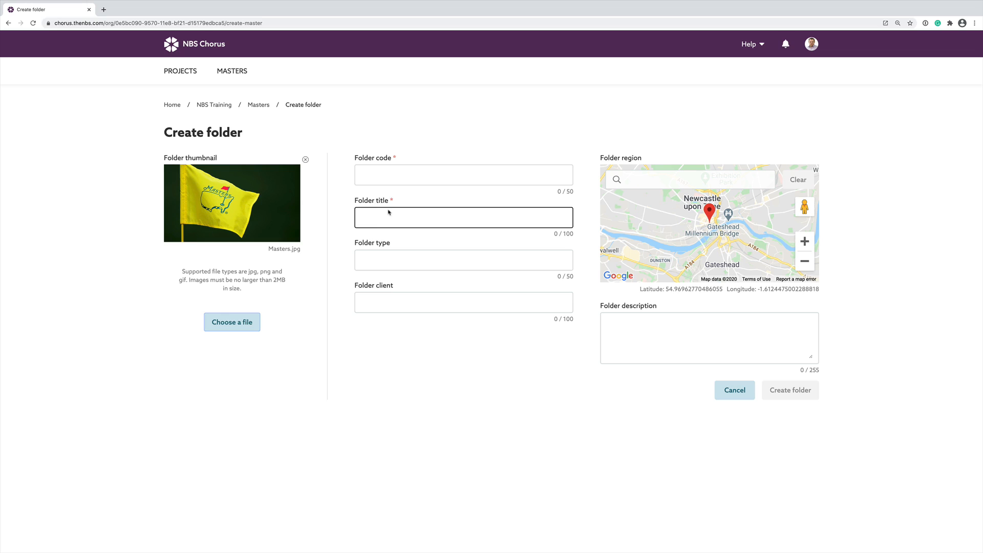
Set the new master folder's code to 141220-NA
left_click(386, 173)
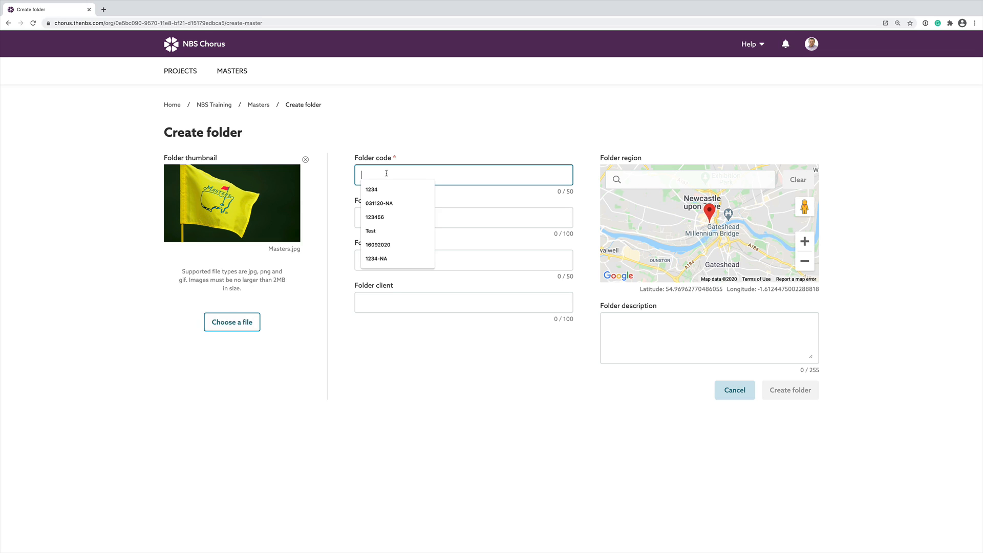
type("14")
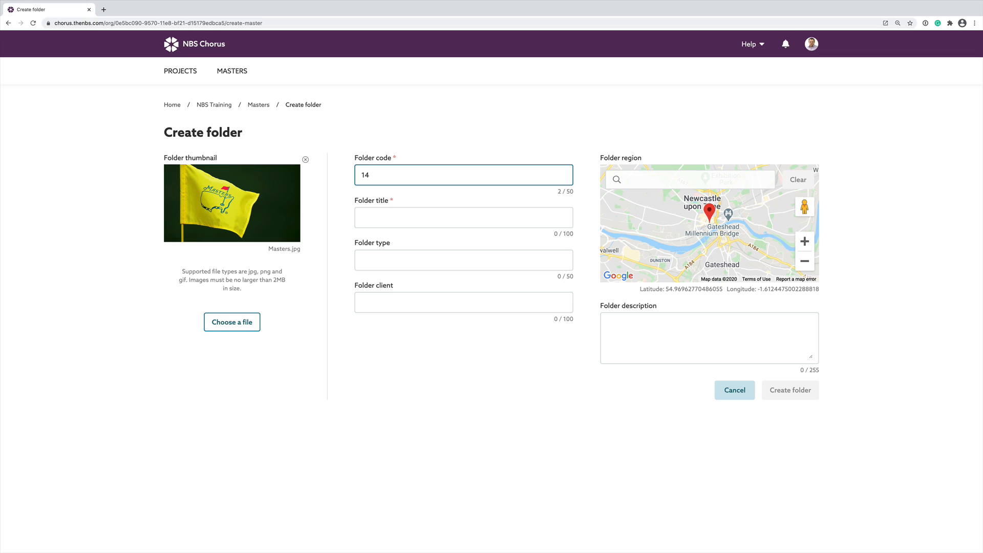
type("1220-na")
key("BackSpace")
key("BackSpace")
type("NA")
Title the new master folder "Refurbishment Masters"
left_click(390, 215)
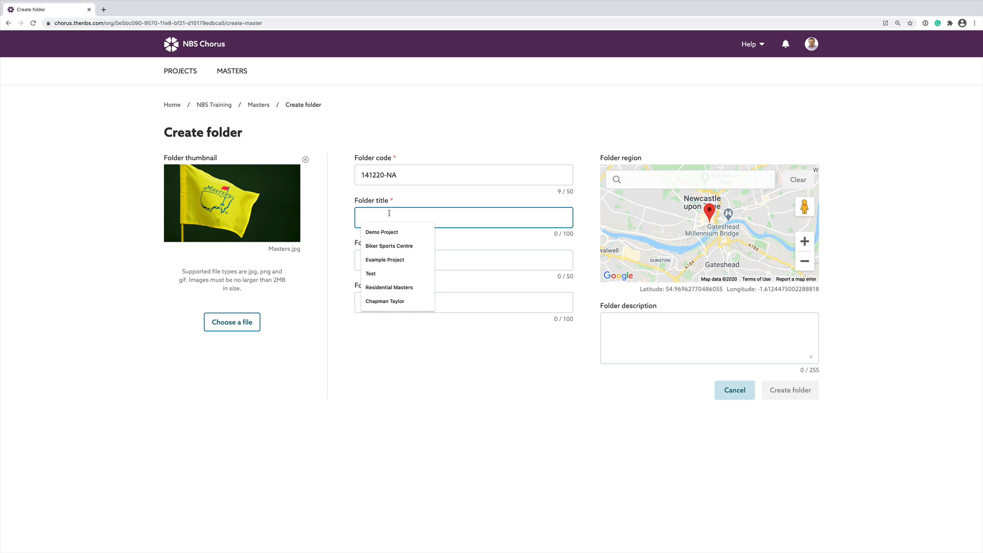
type("Re")
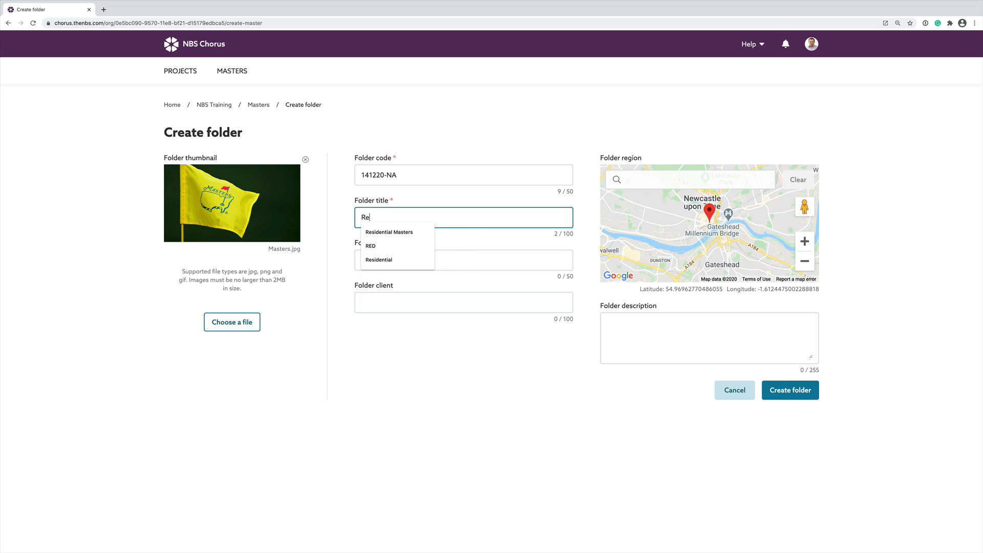
type("furb")
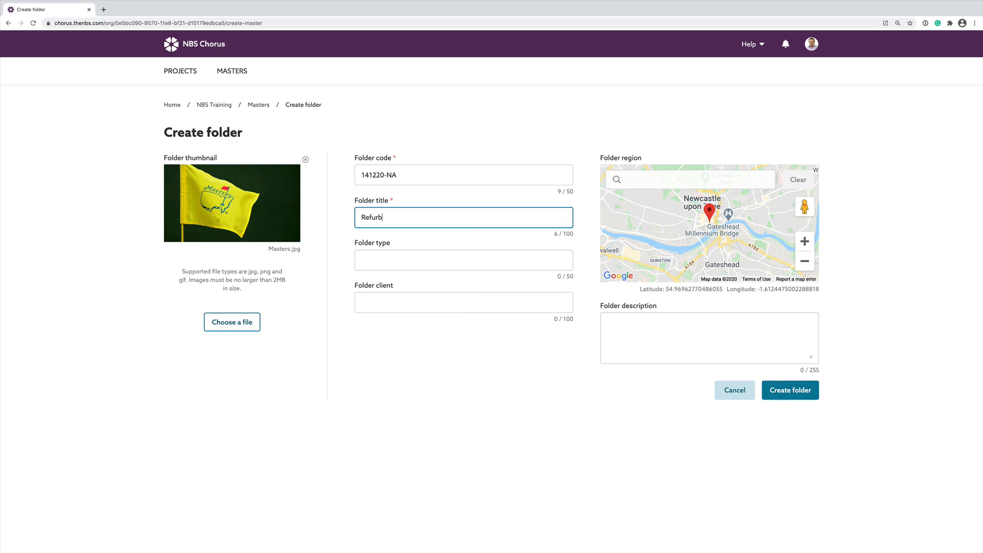
type("ishment Masters")
Describe the folder as "For refurbishment projects located in the United Kingdom" and create it
left_click(636, 325)
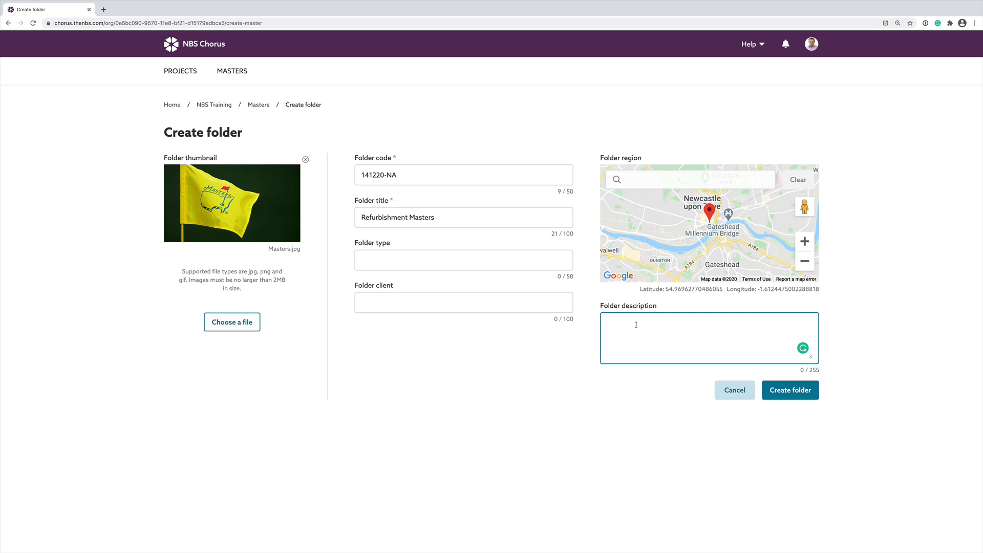
type("For refurbishment projects located in the United kin")
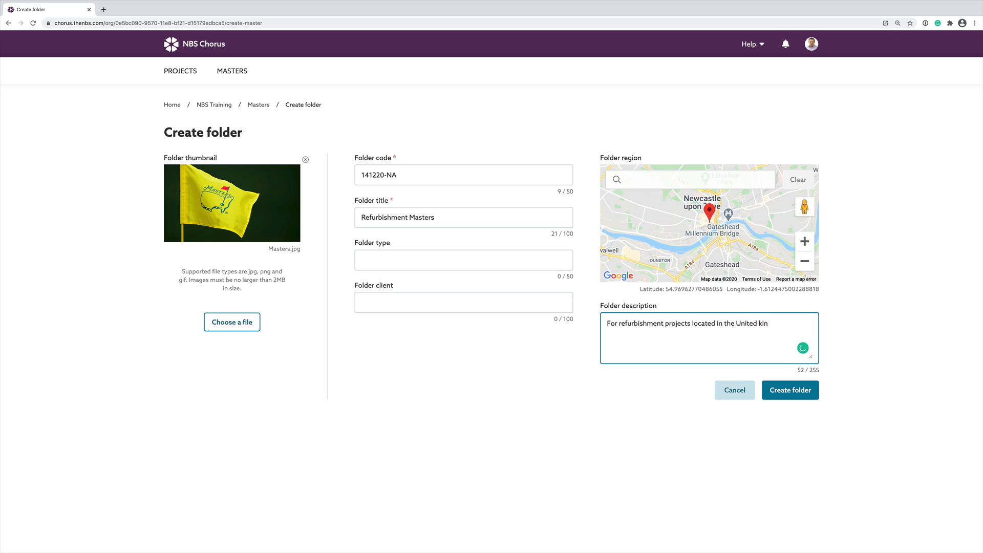
key("BackSpace")
key("BackSpace")
key("BackSpace")
type("Kingo")
key("BackSpace")
type("dom")
left_click(793, 395)
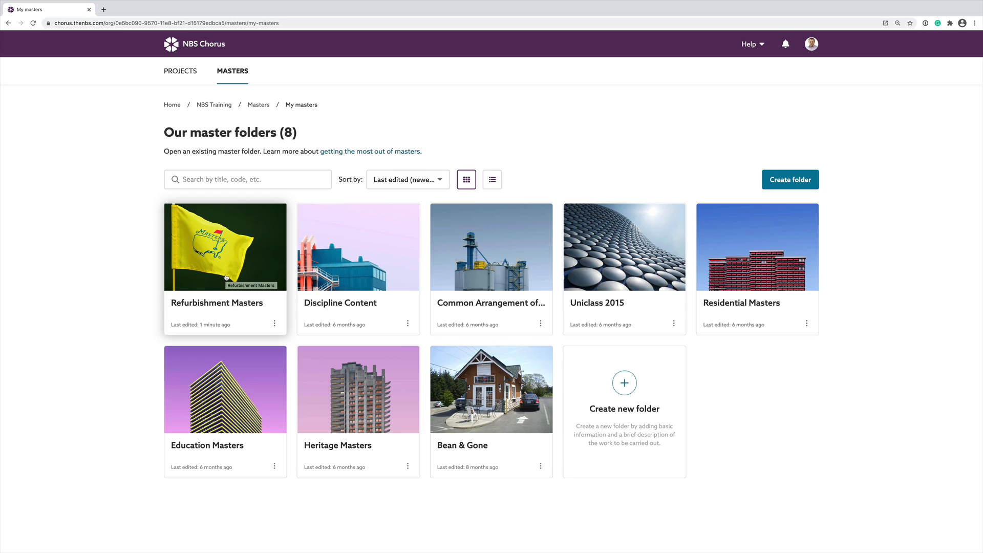
Open the Refurbishment Masters folder and review its editable details, leaving the edit form without saving
left_click(218, 239)
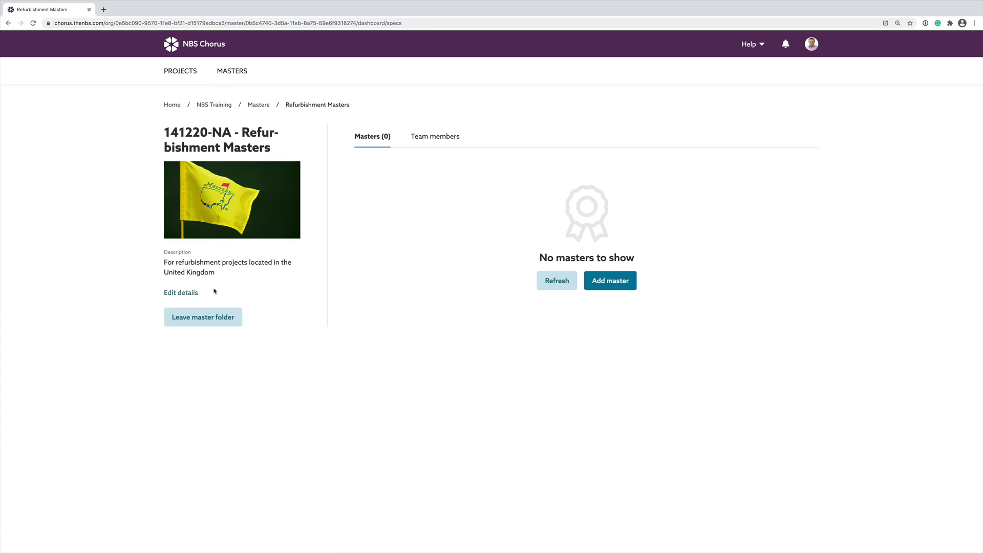
left_click(178, 293)
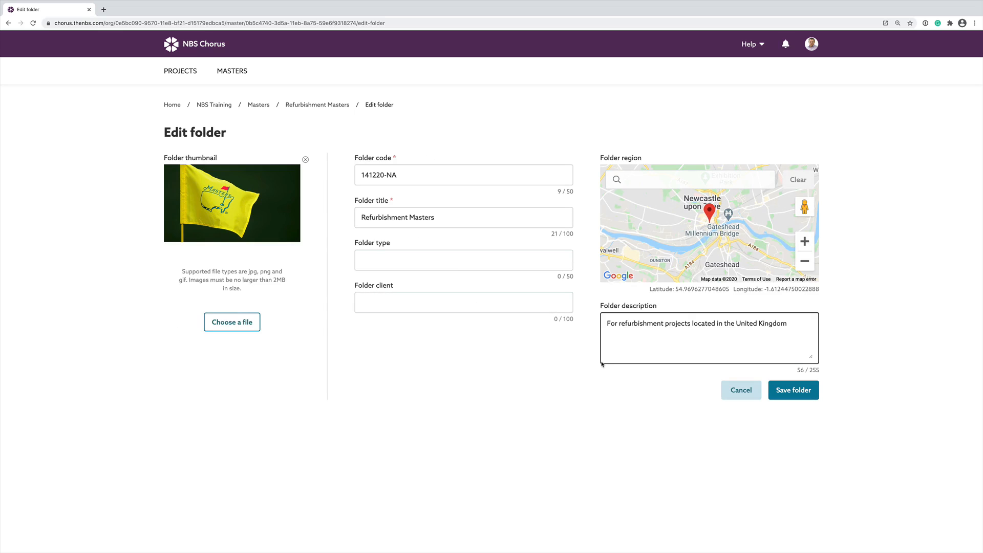
left_click(742, 390)
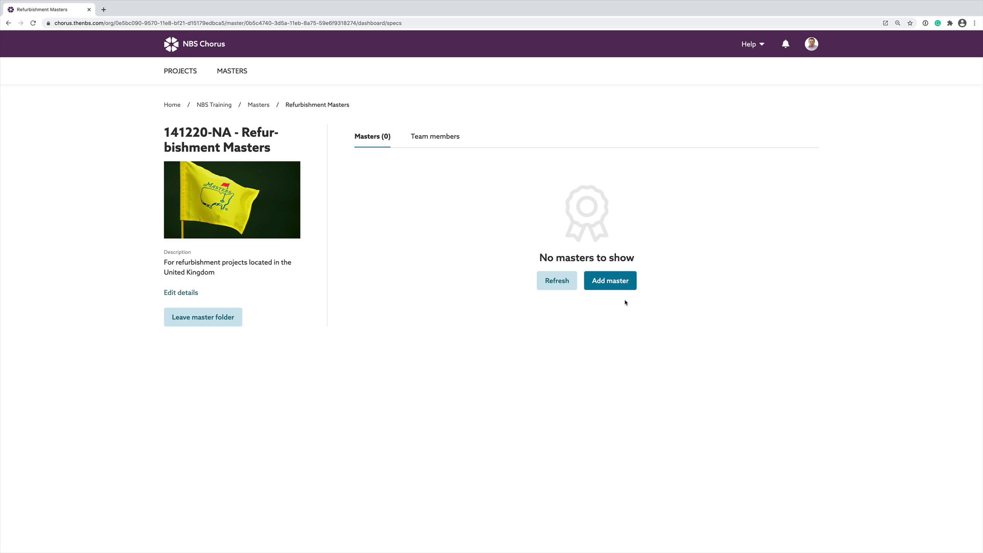
Start adding a master to the folder and title it "Architecture Specification Master"
left_click(612, 282)
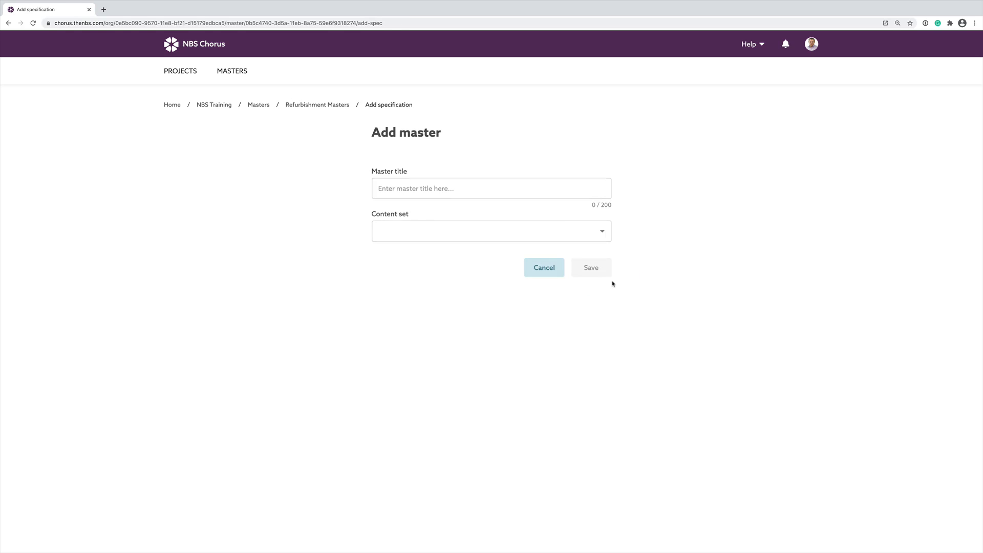
left_click(461, 191)
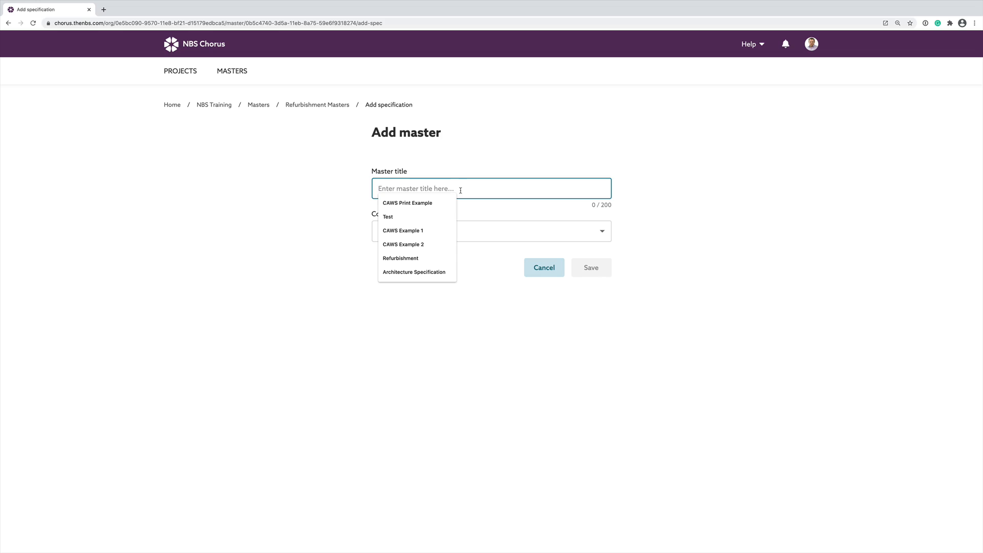
type("Artec")
key("BackSpace")
key("BackSpace")
key("BackSpace")
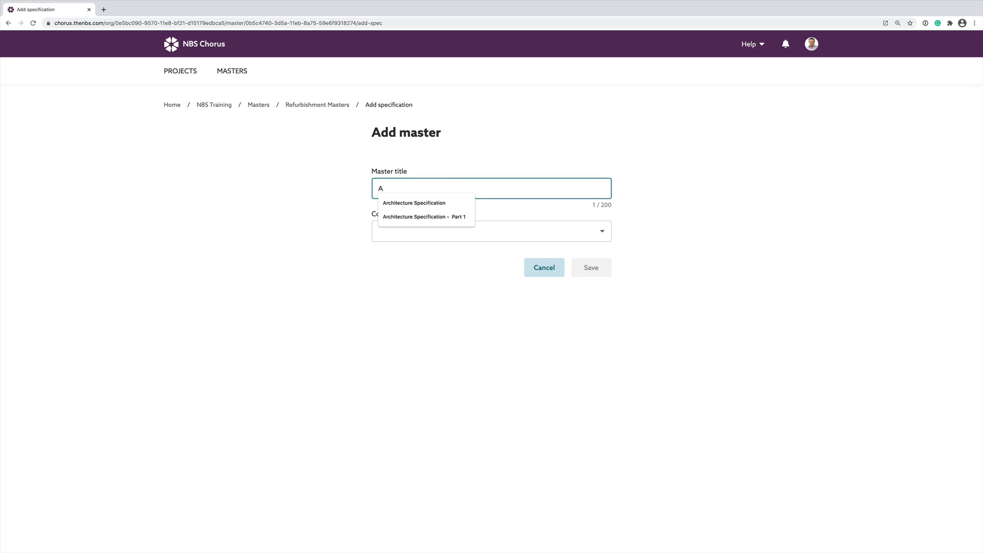
left_click(452, 209)
type("Master")
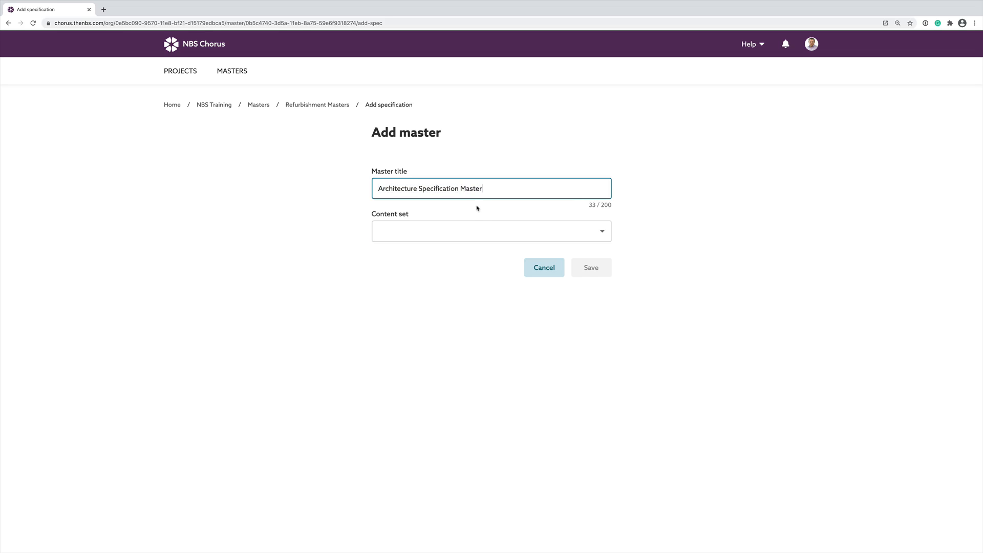
Choose UK - Uniclass 2015 Work Sections as the master's content set
left_click(600, 235)
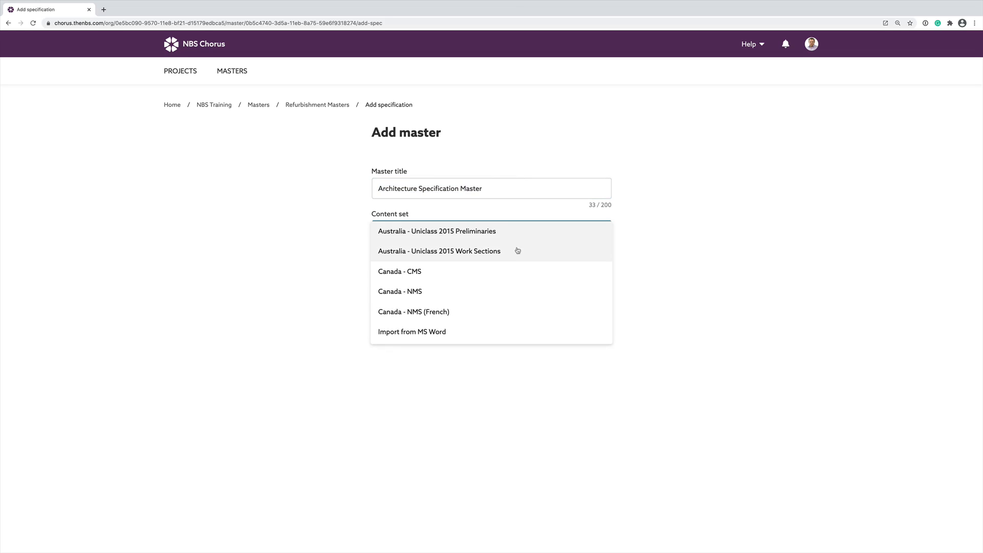
scroll(502, 293, "down", 2)
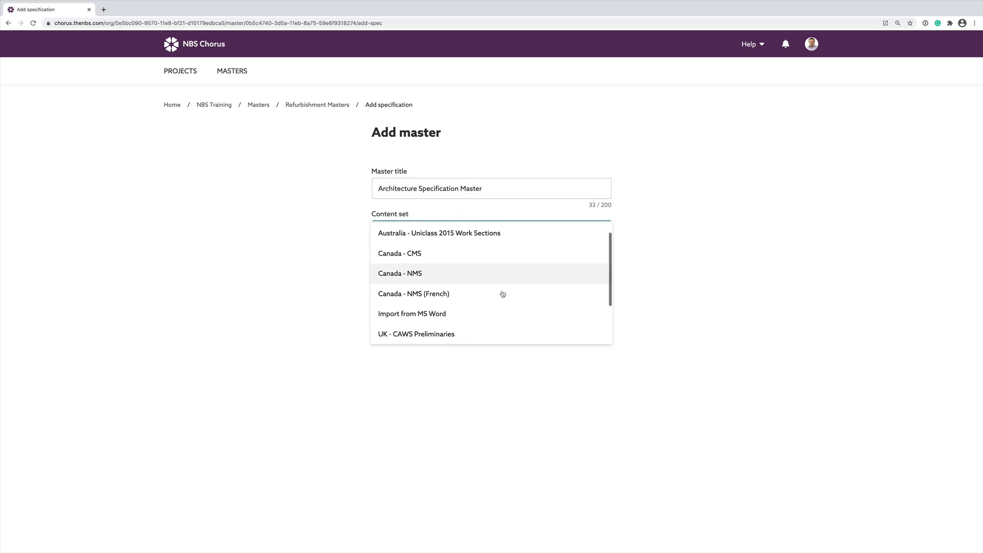
scroll(502, 293, "down", 3)
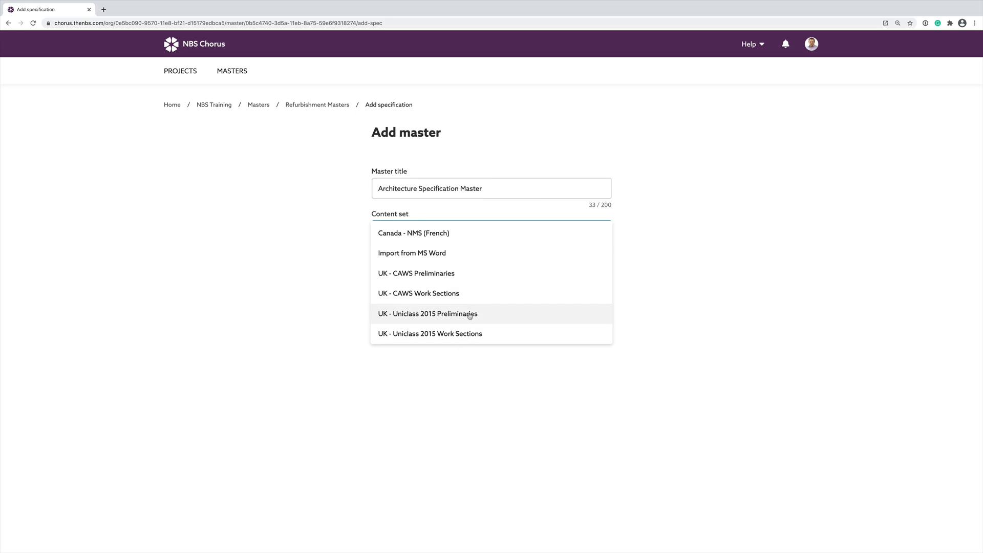
left_click(449, 334)
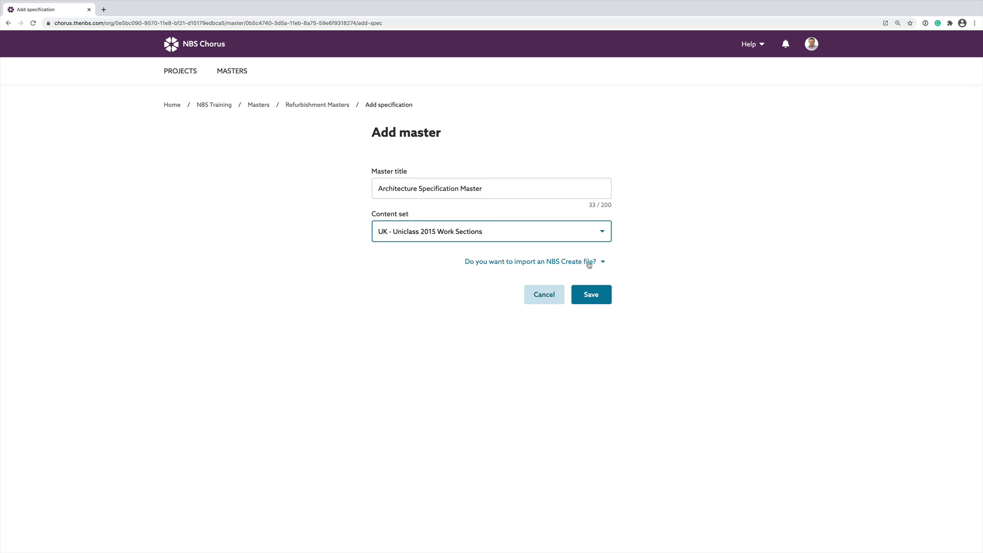
Switch the master's content set to UK - CAWS Work Sections
left_click(604, 234)
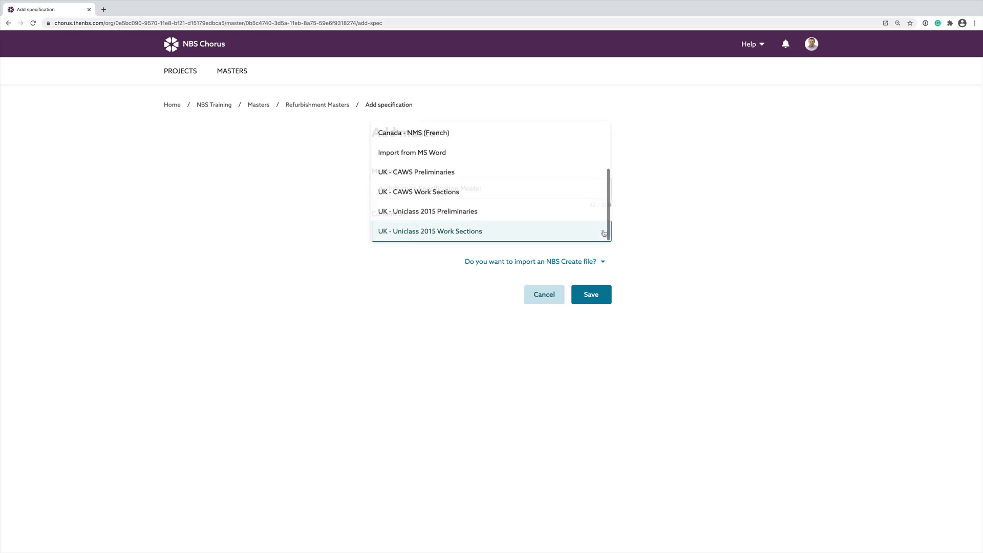
left_click(481, 193)
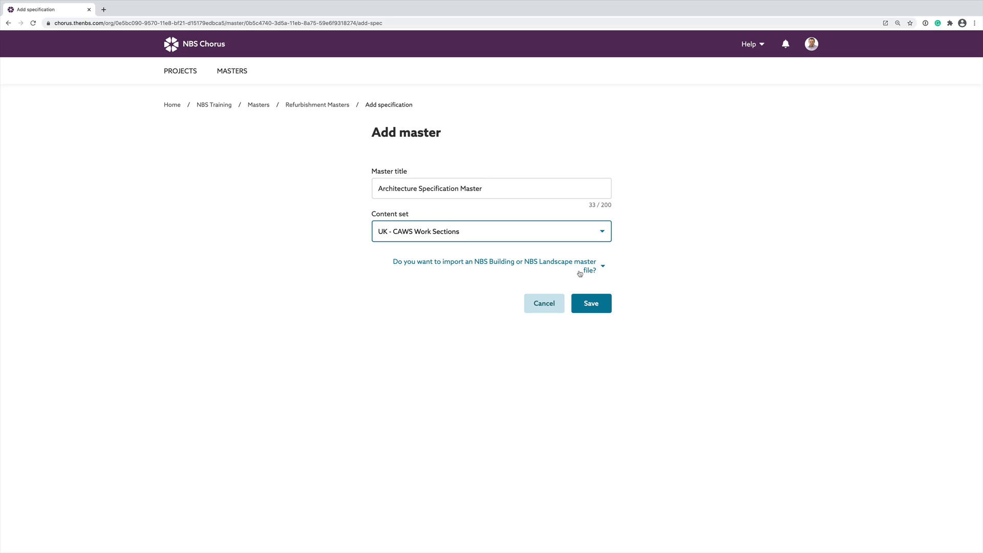
Set the content set back to UK - Uniclass 2015 Work Sections and save the master
left_click(603, 234)
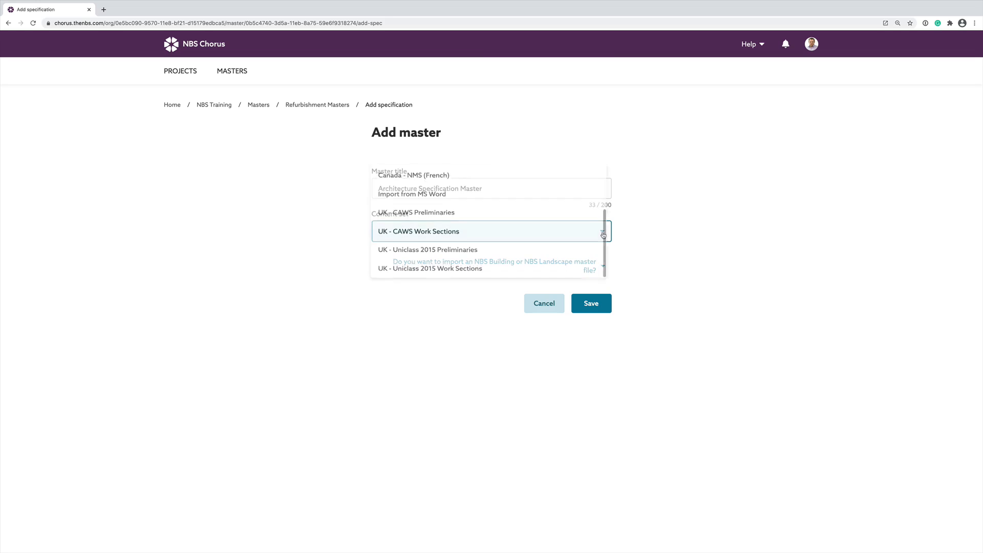
left_click(480, 273)
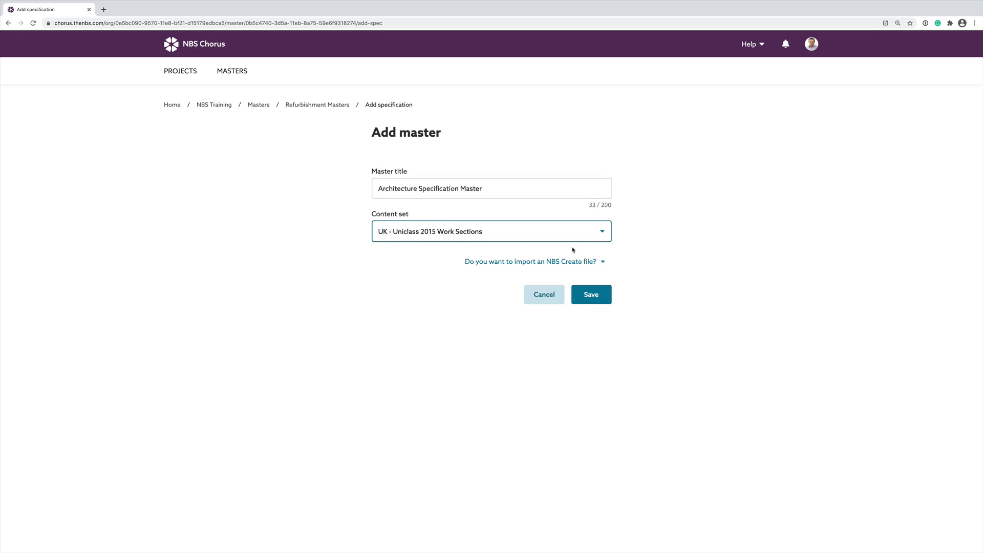
left_click(591, 296)
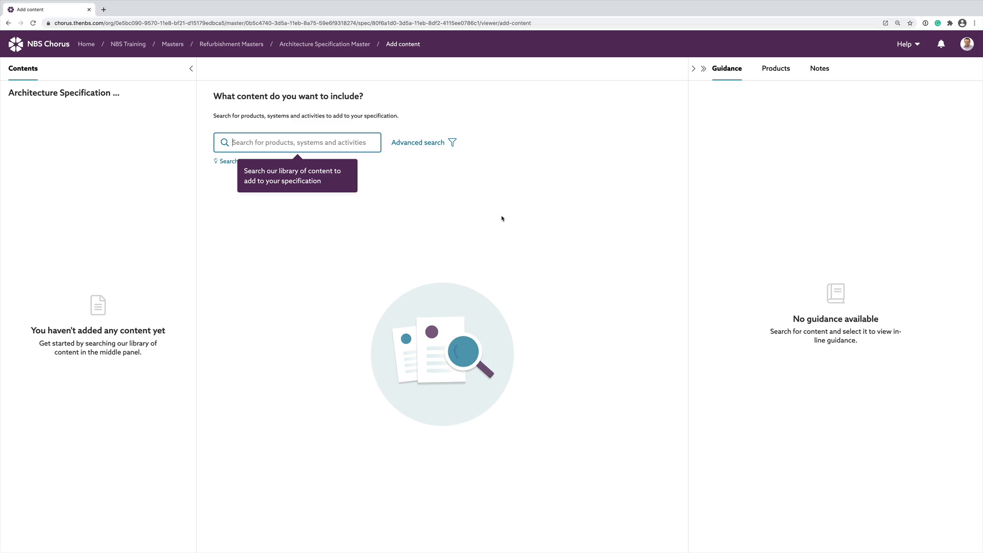
Search the content library for windows and add External window systems to the specification
type("windows")
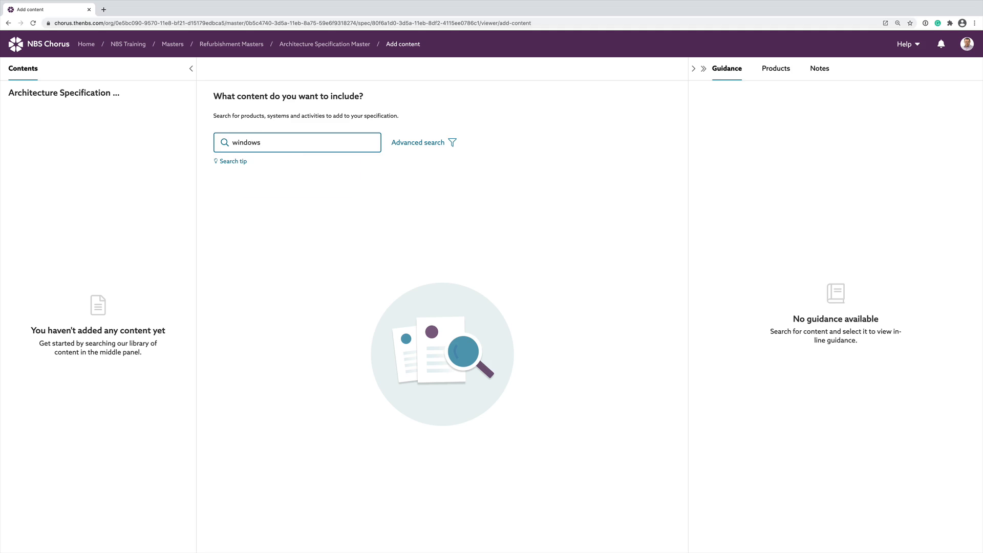
key("Return")
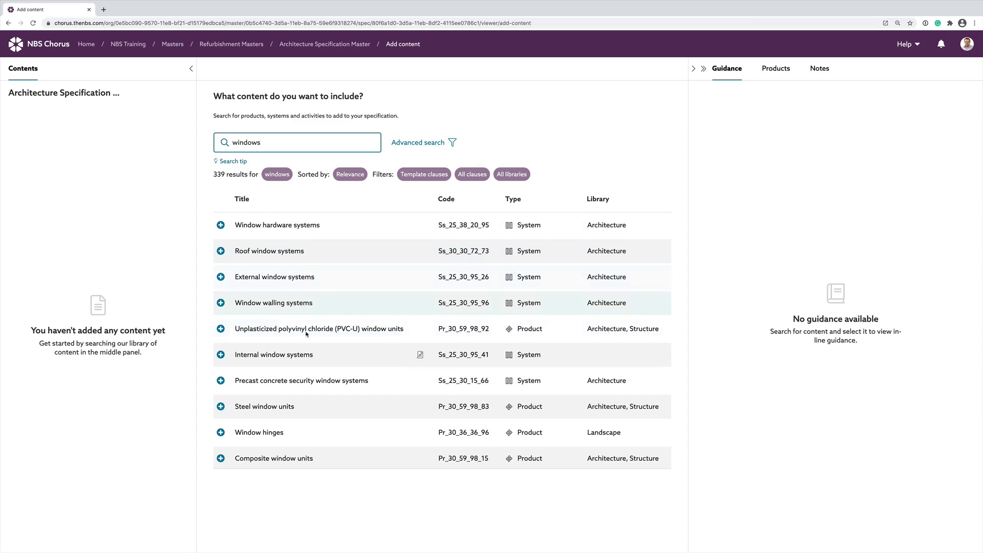
left_click(270, 305)
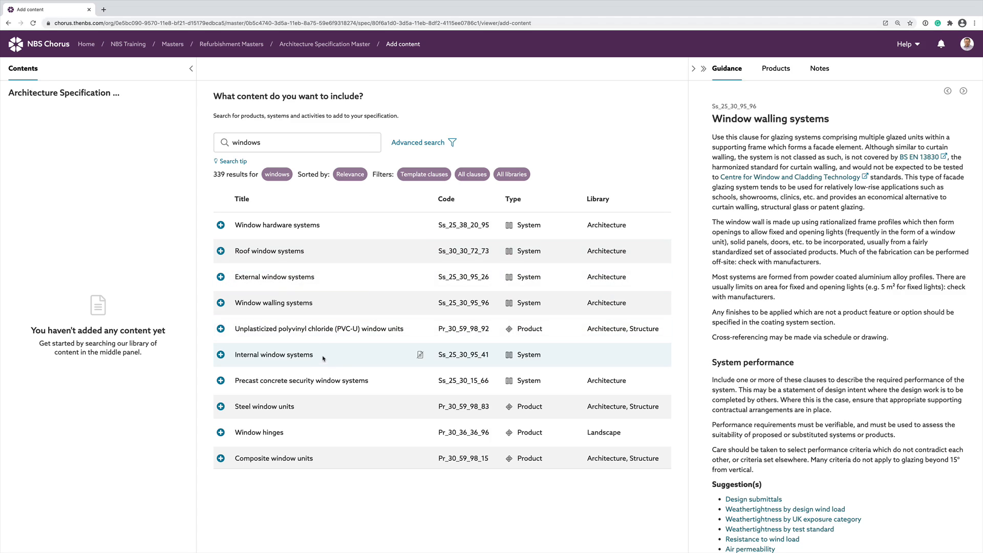
left_click(220, 277)
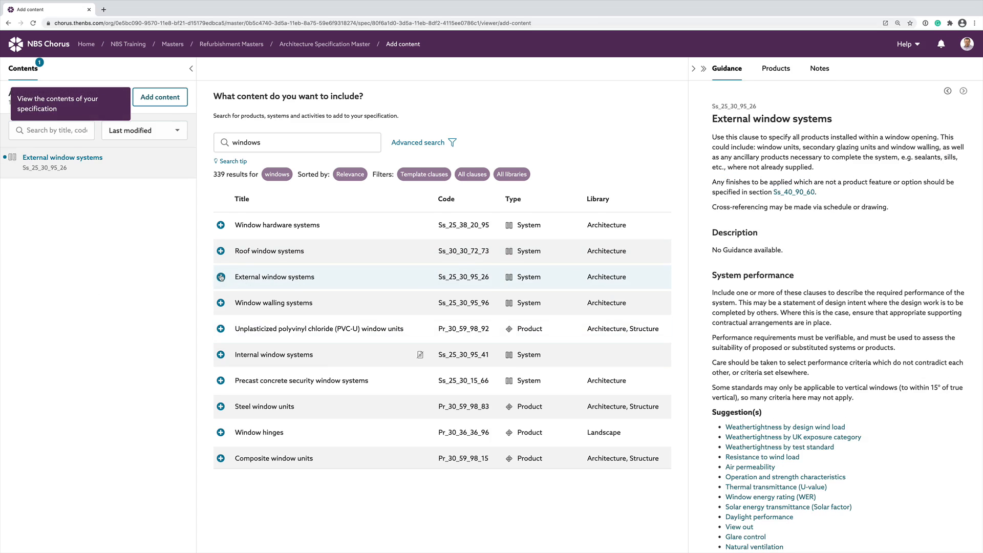
Replace the windows search with a content library search for suspended ceiling
left_click(300, 146)
key("BackSpace")
key("BackSpace")
key("BackSpace")
key("BackSpace")
key("BackSpace")
key("BackSpace")
key("BackSpace")
type("suspended cieling")
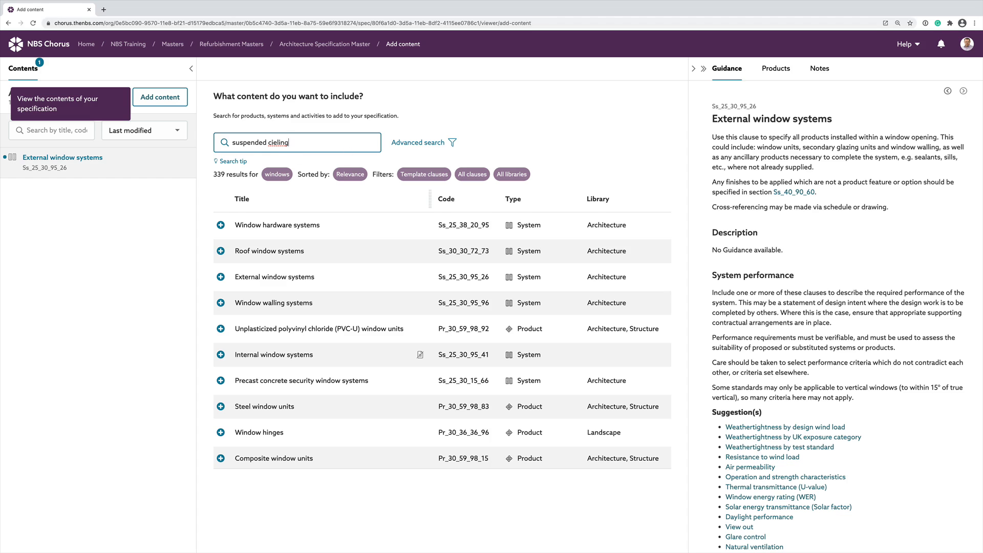
key("BackSpace")
key("BackSpace")
key("BackSpace")
key("BackSpace")
key("BackSpace")
key("BackSpace")
type("eiling")
key("Return")
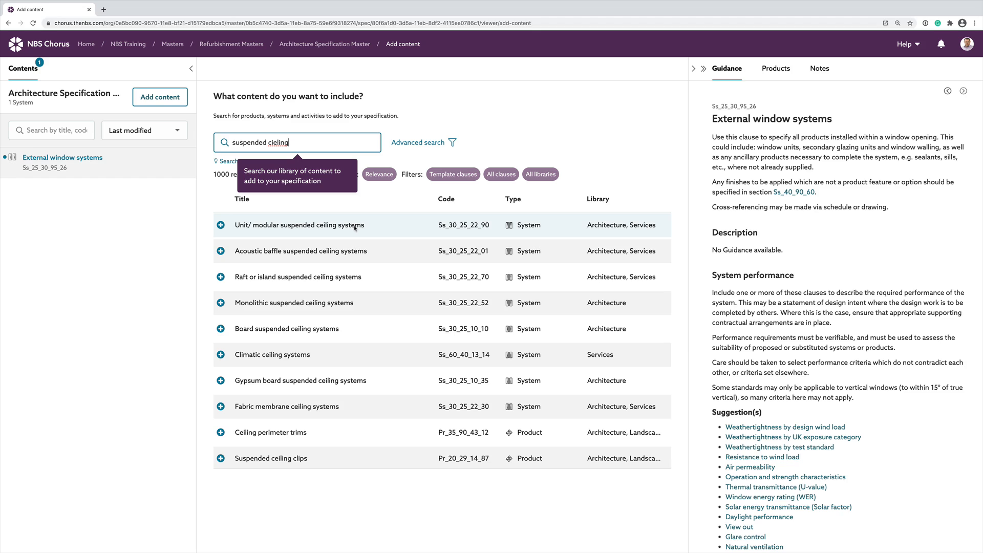
Add Unit/ modular suspended ceiling systems to the specification and open its clause for editing
left_click(221, 225)
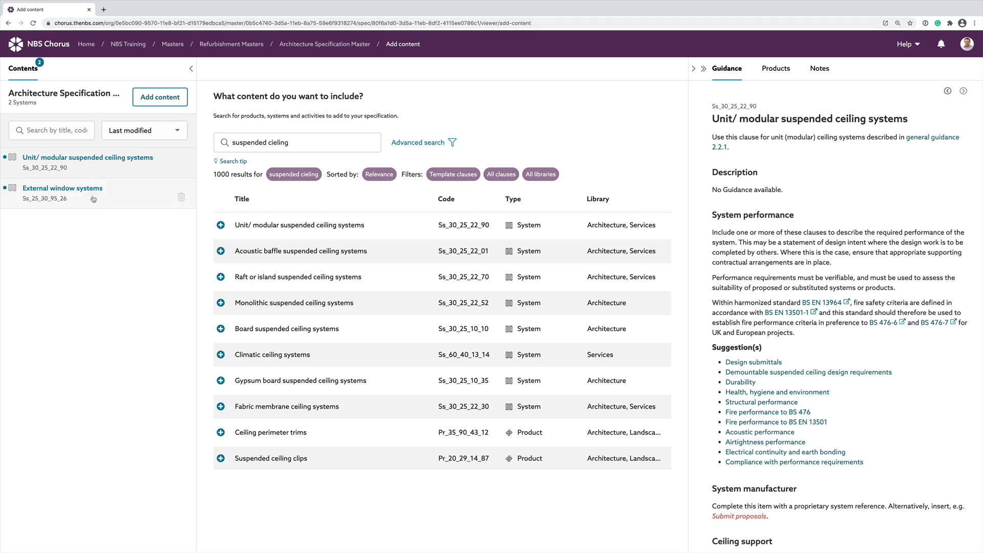
left_click(74, 168)
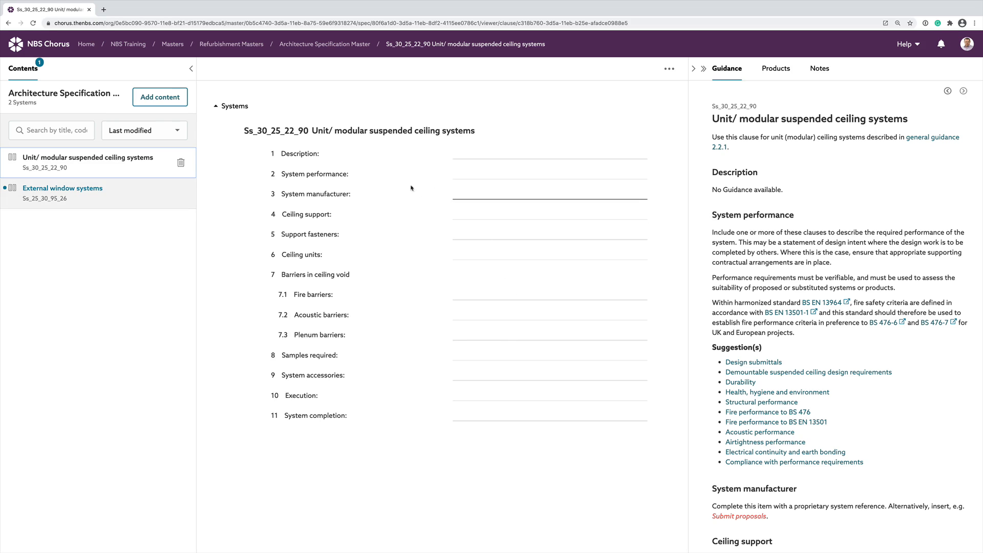
left_click(502, 183)
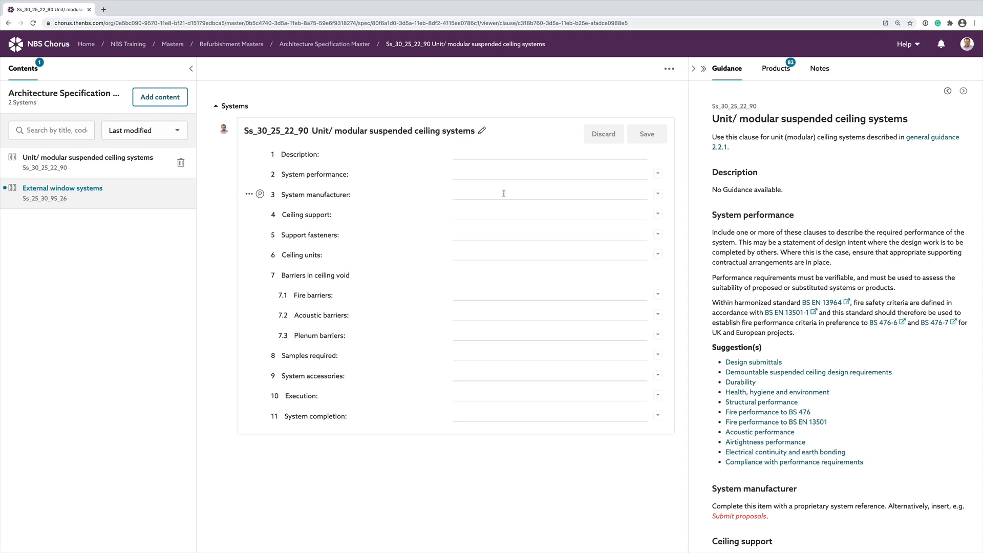
Insert Design submittals and Demountable suspended ceiling design requirements as placeholder references under System performance and save the clause
left_click(657, 175)
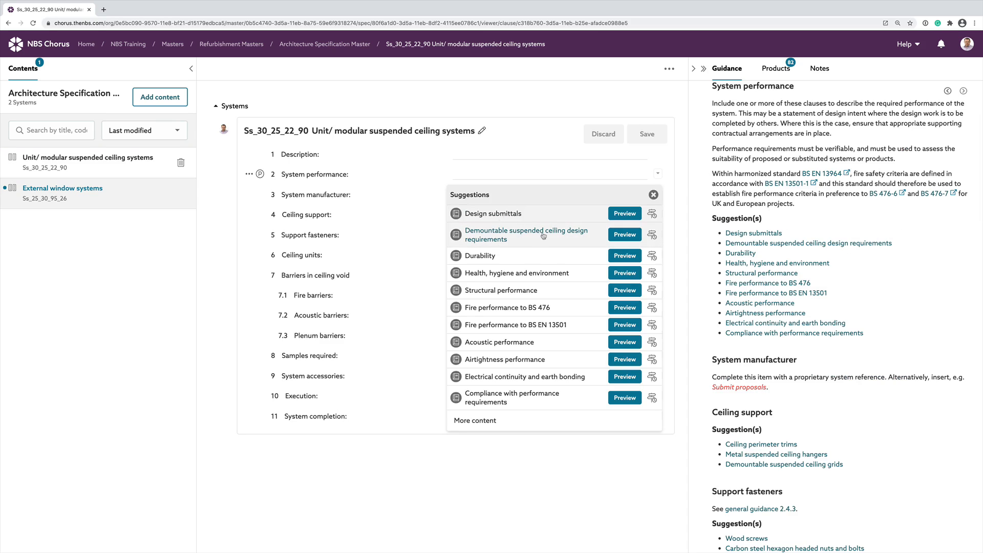
left_click(651, 214)
left_click(652, 235)
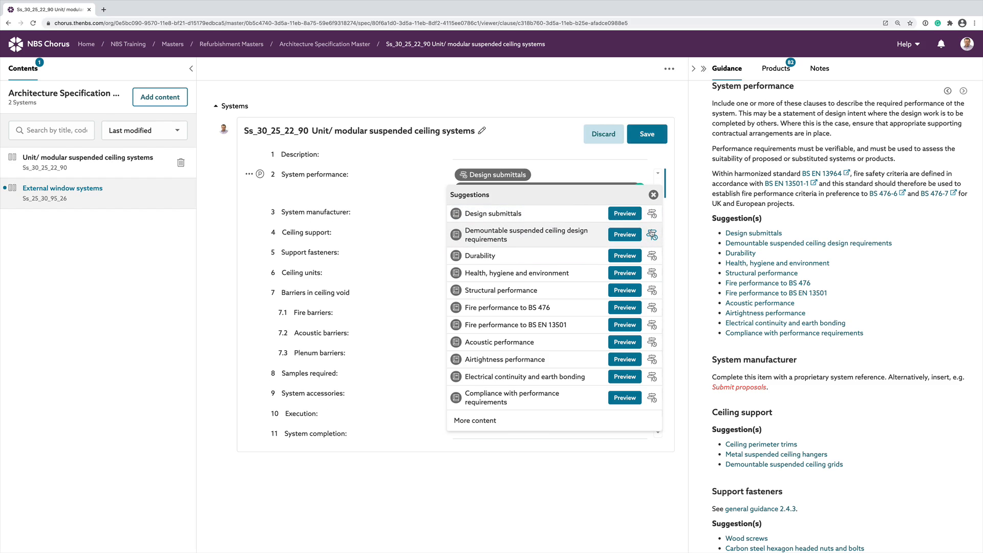
left_click(655, 195)
left_click(649, 136)
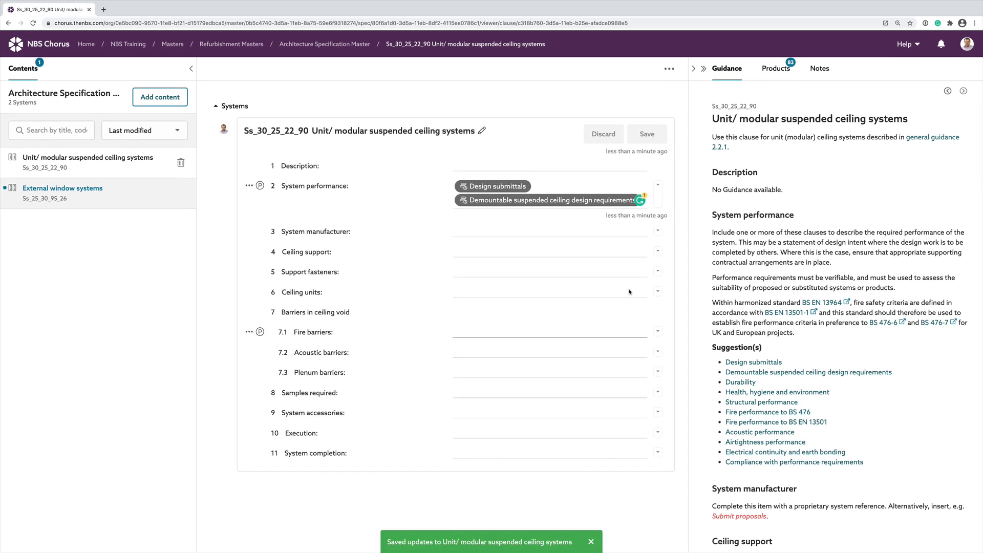
Add Durability, Structural performance and Fire performance to BS EN 13501 to the specification under System performance and save the clause
left_click(658, 195)
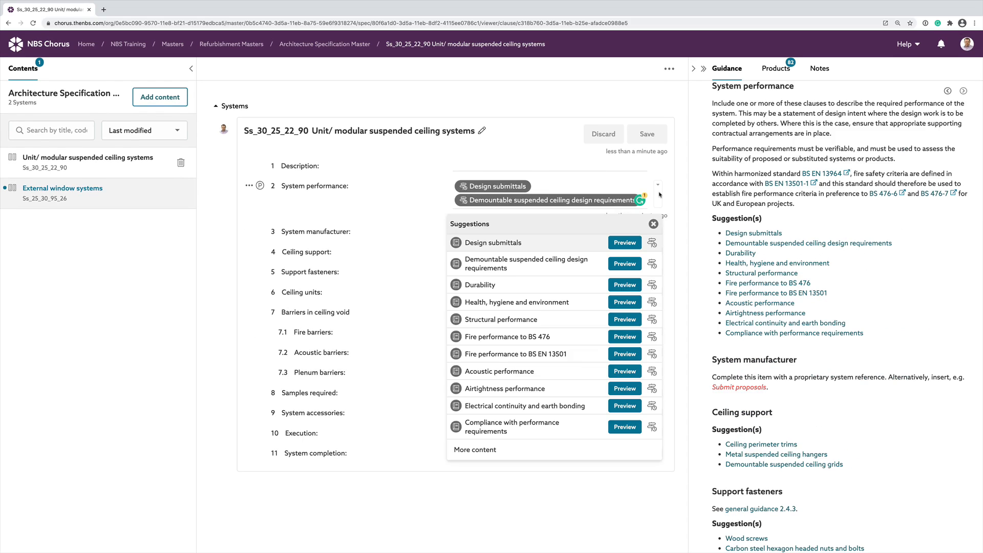
left_click(640, 178)
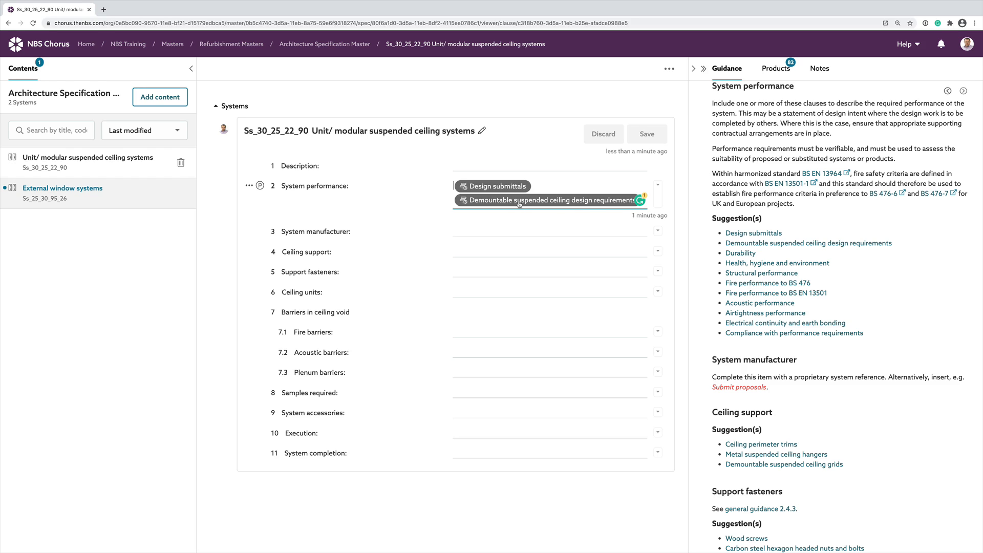
left_click(657, 194)
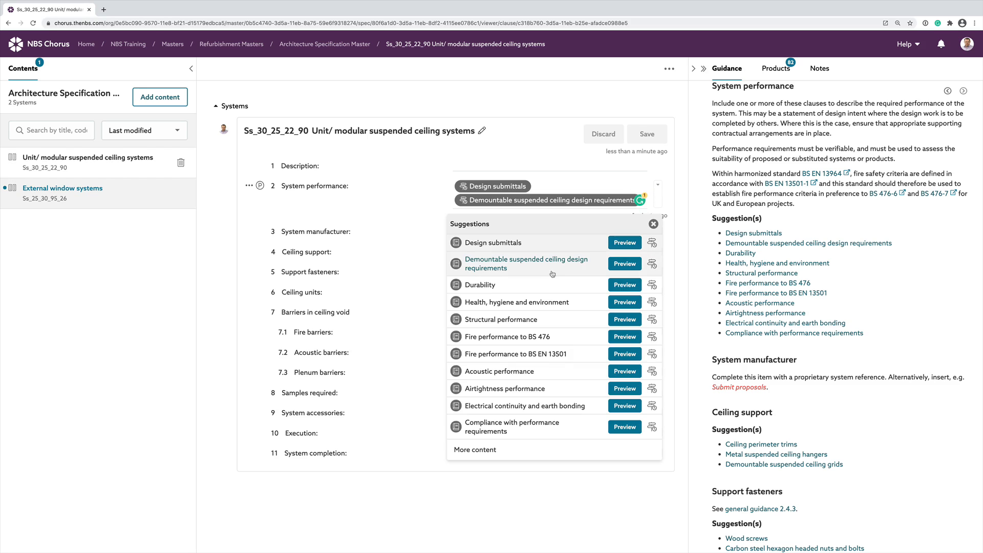
left_click(485, 289)
left_click(495, 320)
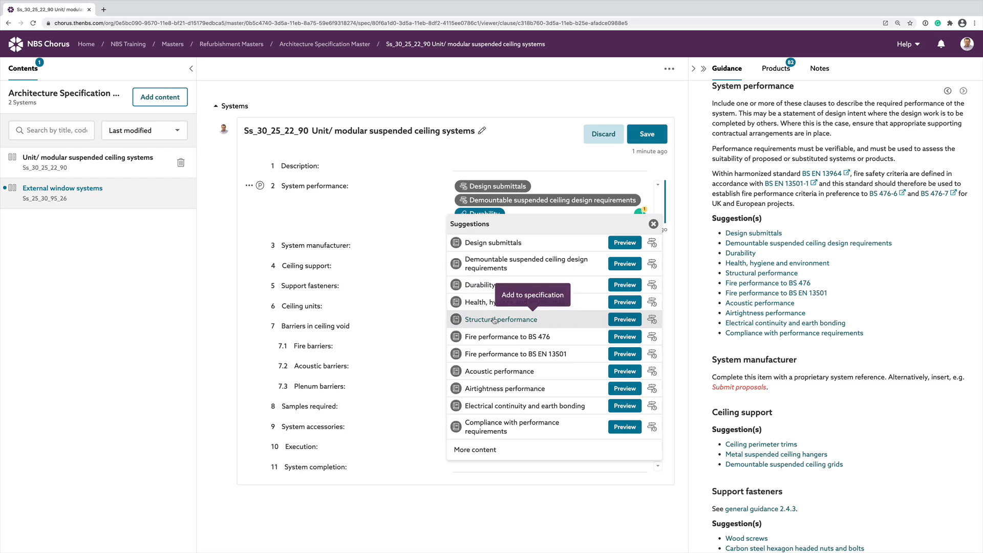
left_click(512, 356)
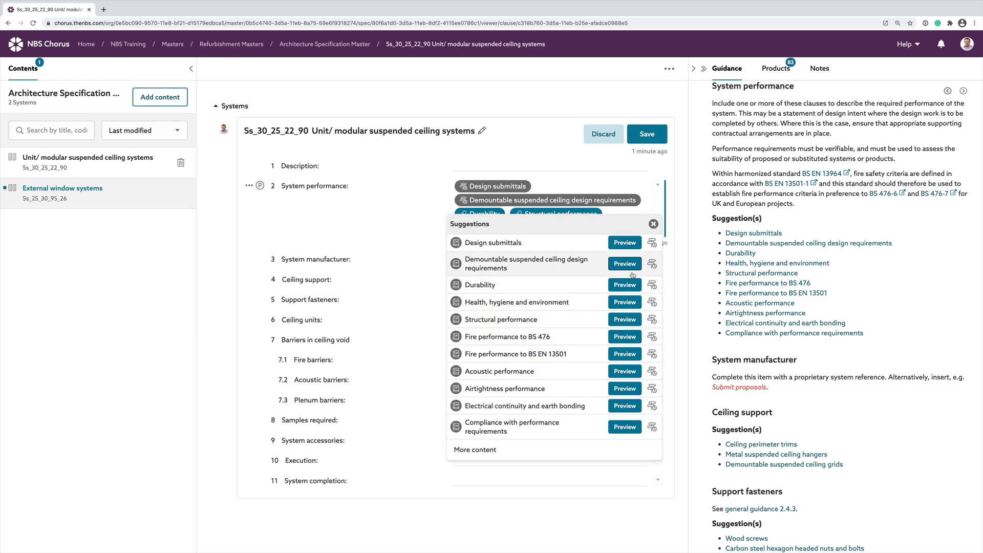
left_click(653, 223)
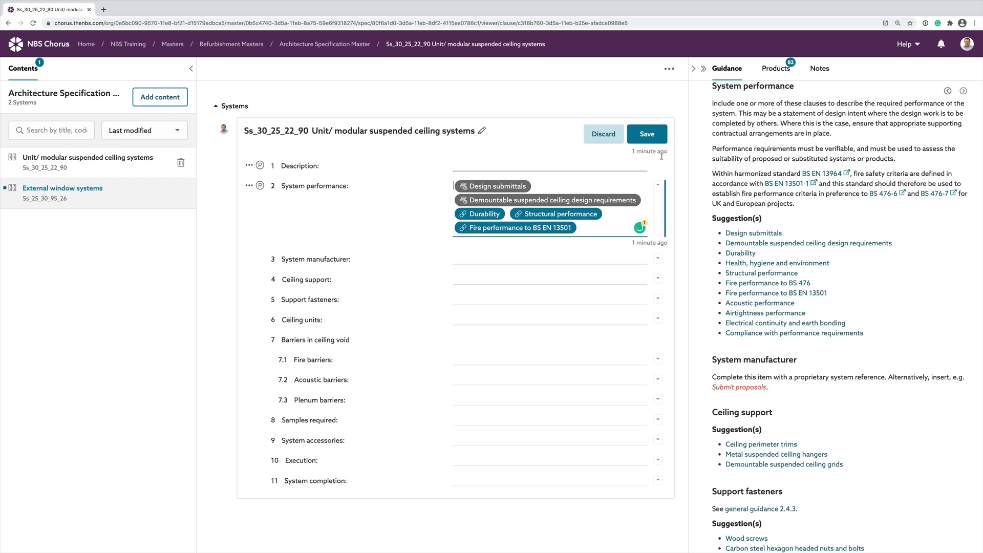
left_click(652, 141)
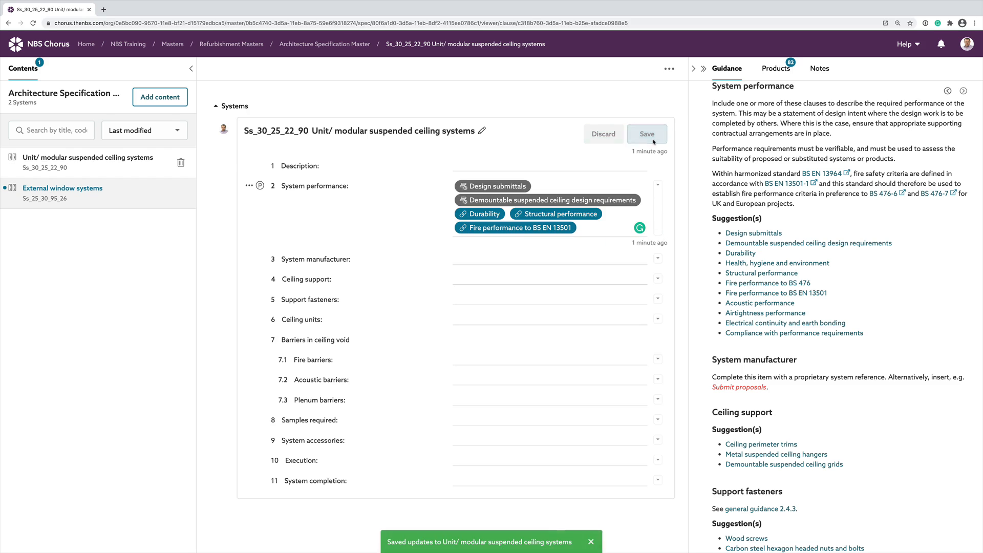
Turn off printing for the System manufacturer row of the modular suspended ceiling clause
scroll(604, 328, "down", 5)
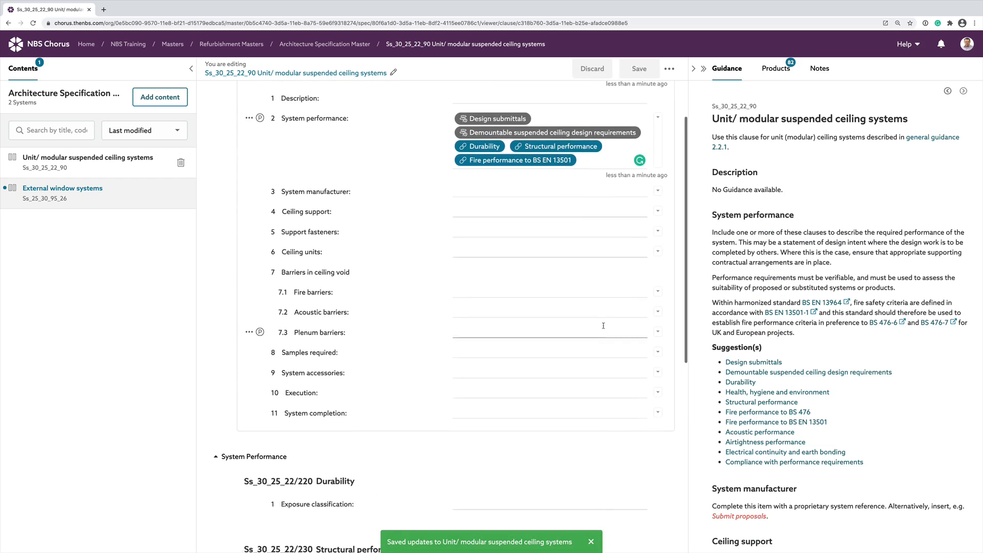
scroll(604, 328, "down", 2)
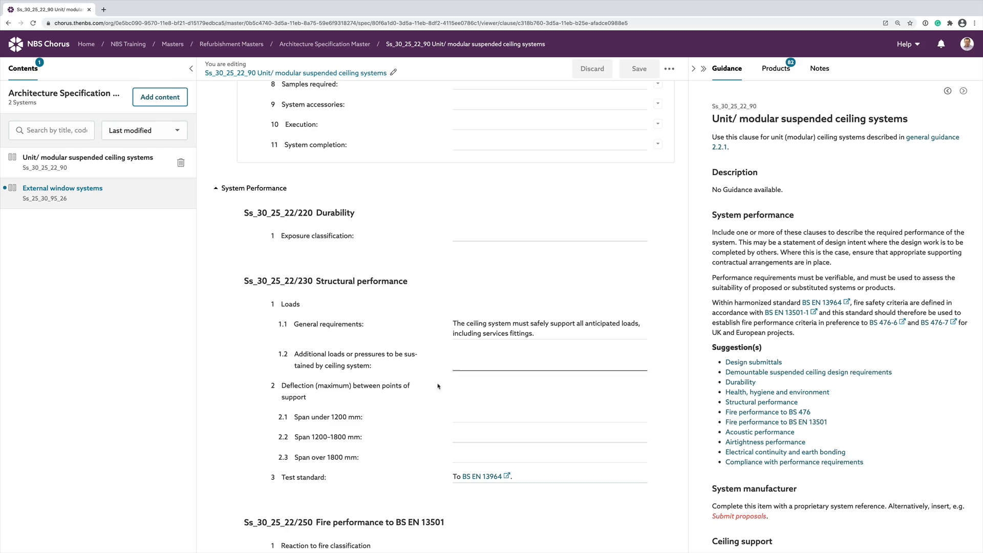
scroll(500, 416, "down", 1)
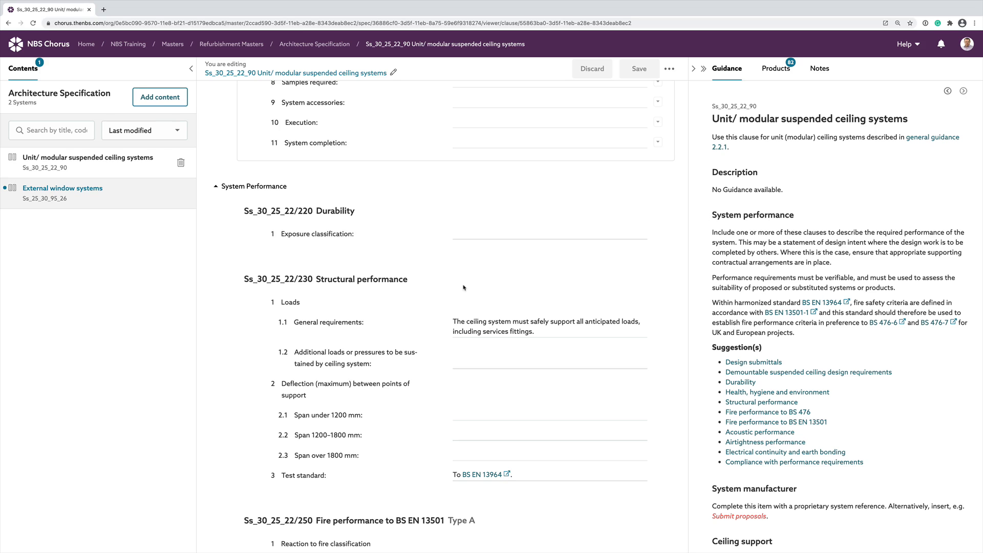
scroll(463, 287, "up", 3)
scroll(464, 288, "up", 5)
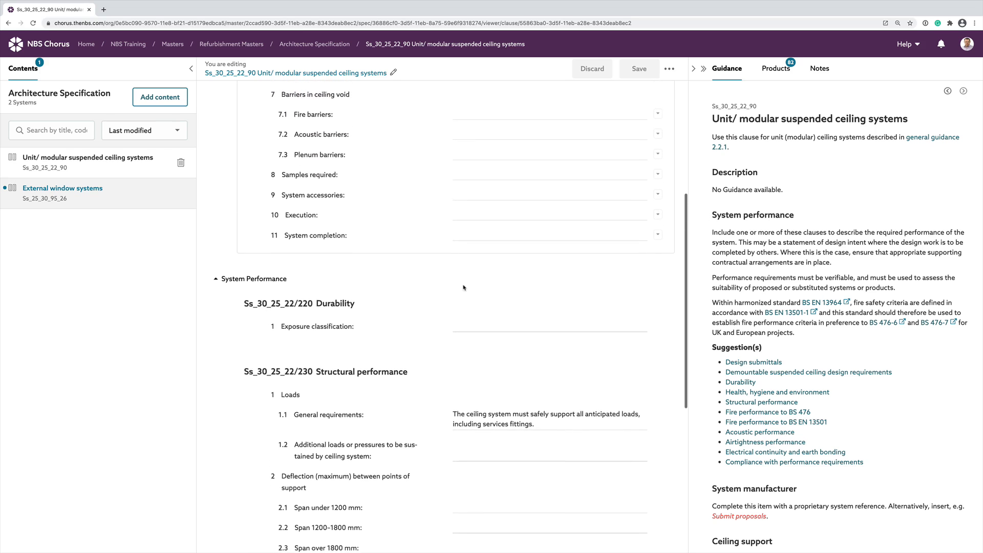
scroll(463, 285, "up", 3)
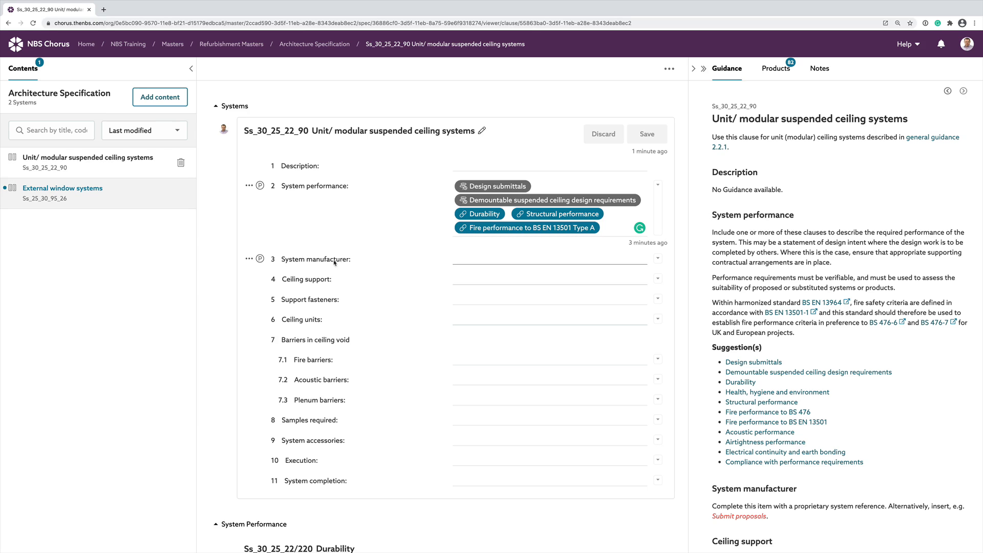
left_click(257, 258)
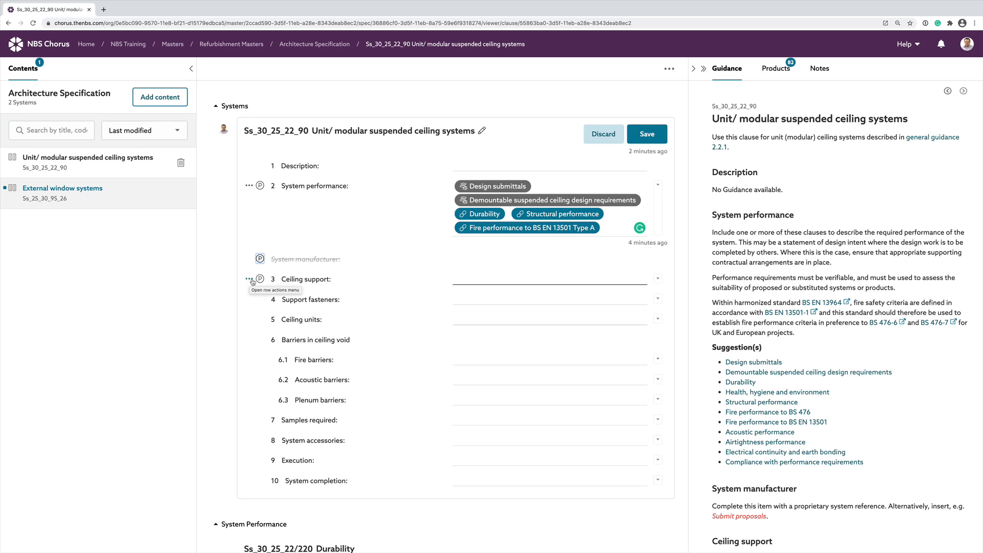
left_click(250, 280)
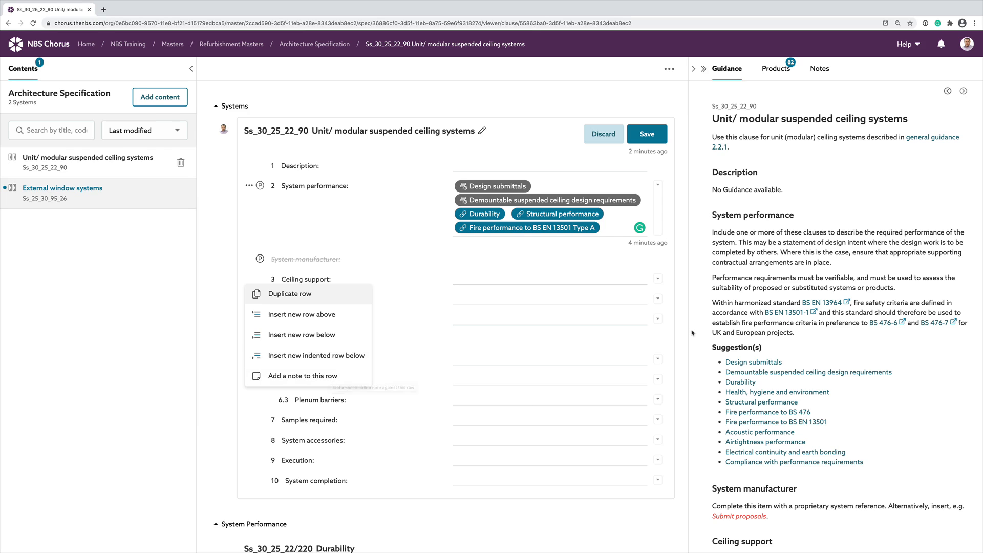
left_click(695, 305)
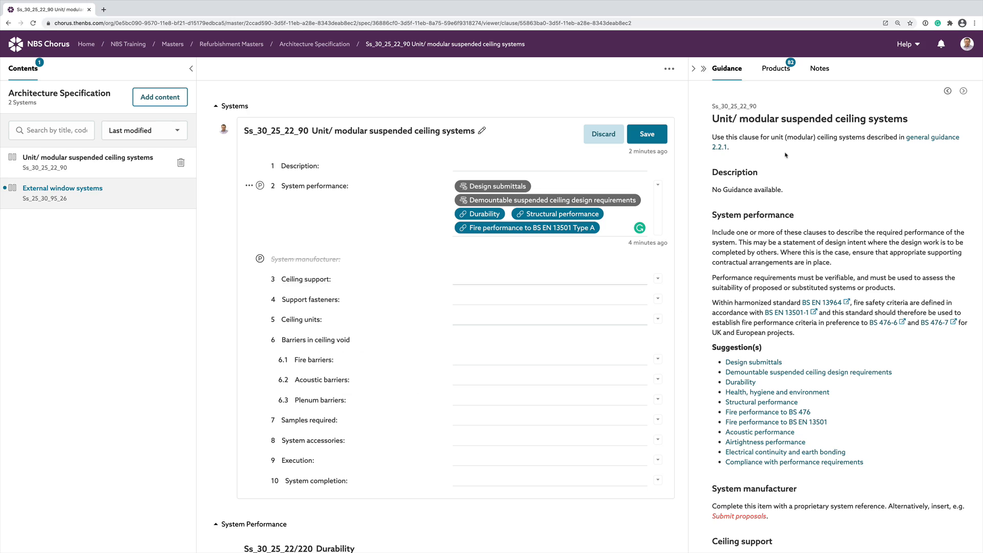
left_click(820, 70)
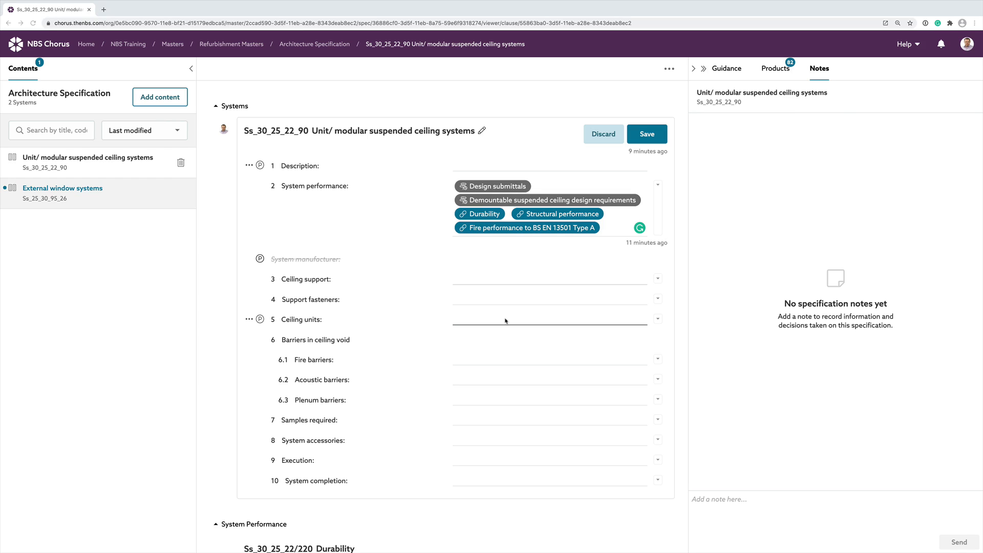
left_click(732, 72)
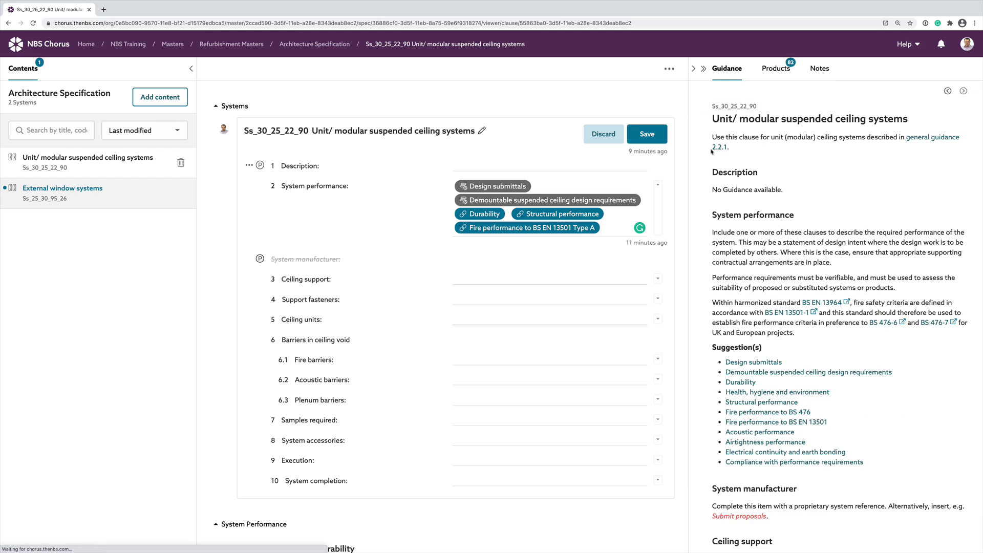
Enter "Not to be used in changing rooms" as the clause description and make it bold, italic, underlined and struck through
left_click(480, 165)
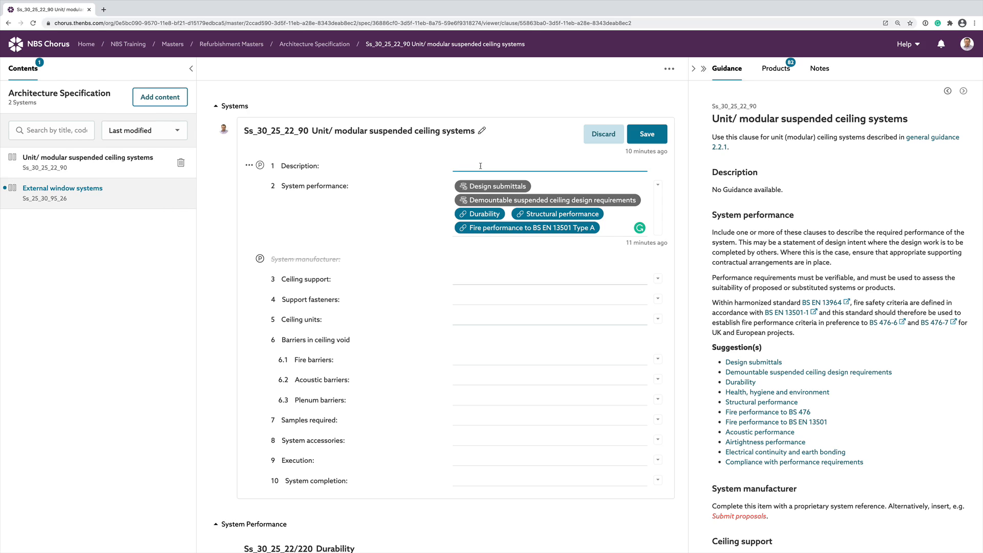
type("Not to be used in changing rooms")
left_click_drag(561, 165, 443, 164)
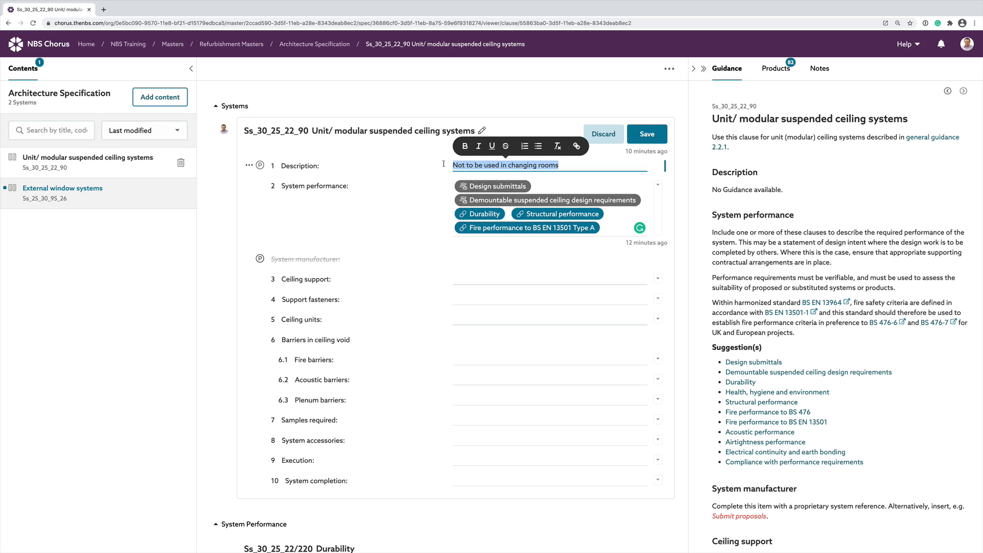
left_click(465, 147)
left_click(479, 146)
left_click(492, 147)
left_click(505, 147)
left_click(577, 147)
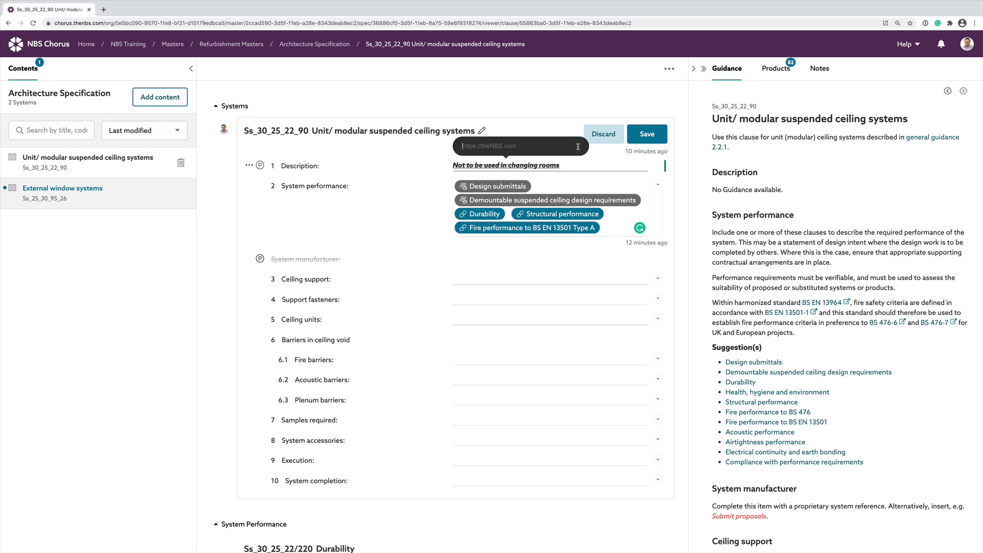
type("www.bbc.co.uk")
key("Return")
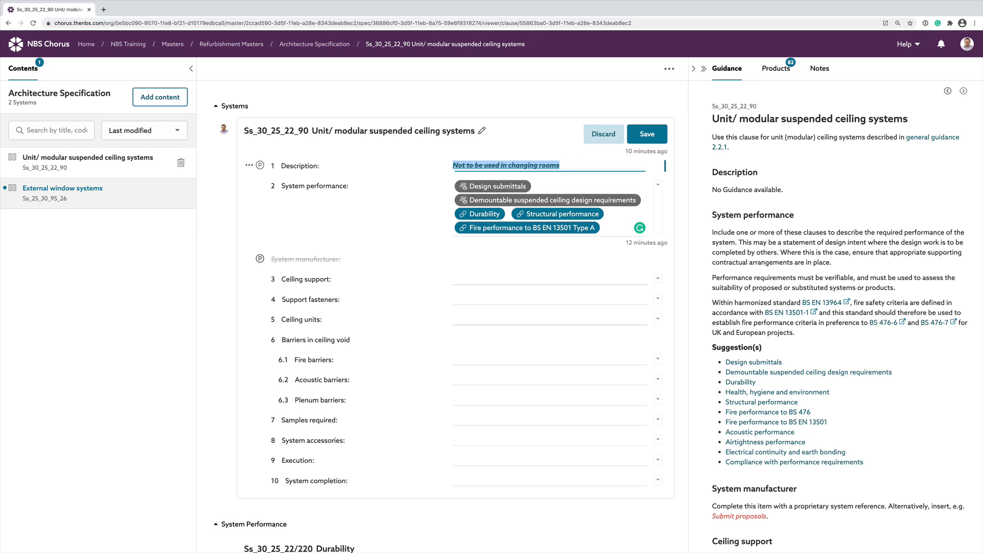
left_click(581, 182)
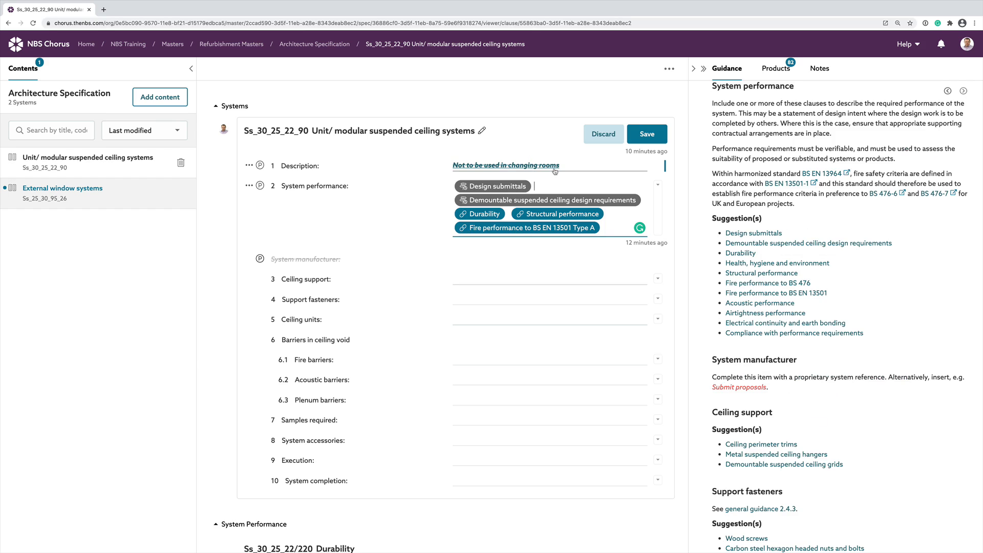
left_click(651, 138)
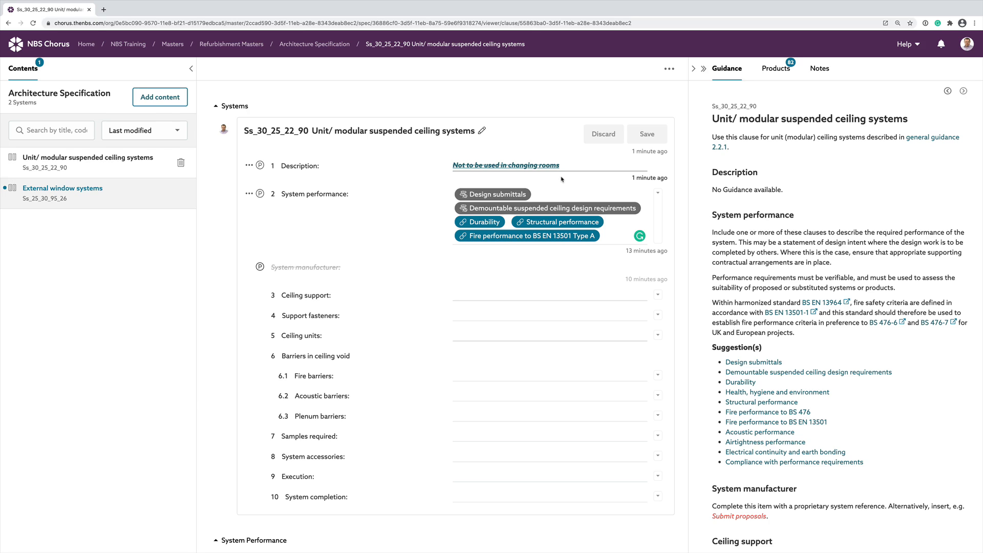
Open the Grass House project and start copying its Refurbishment Architectural specification to the masters
left_click(48, 46)
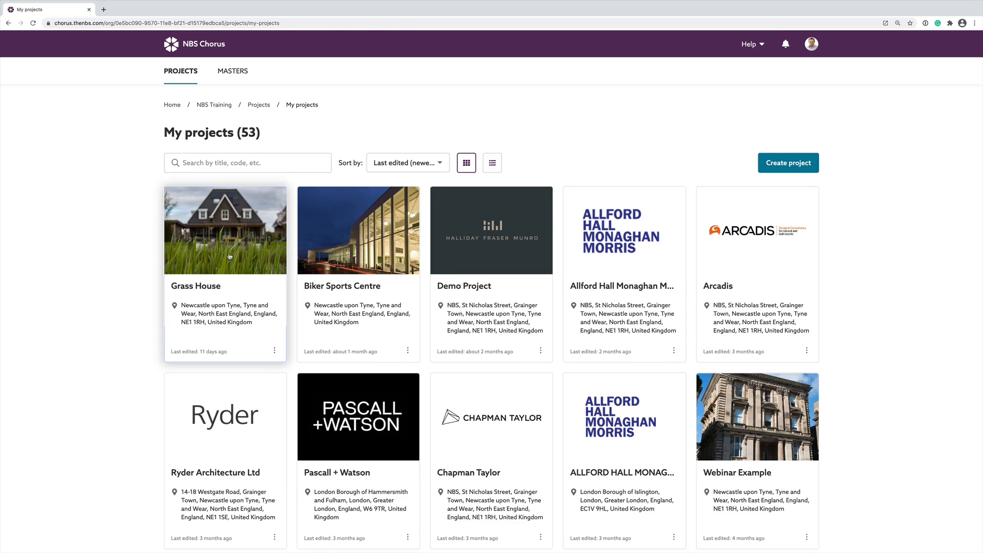
left_click(229, 254)
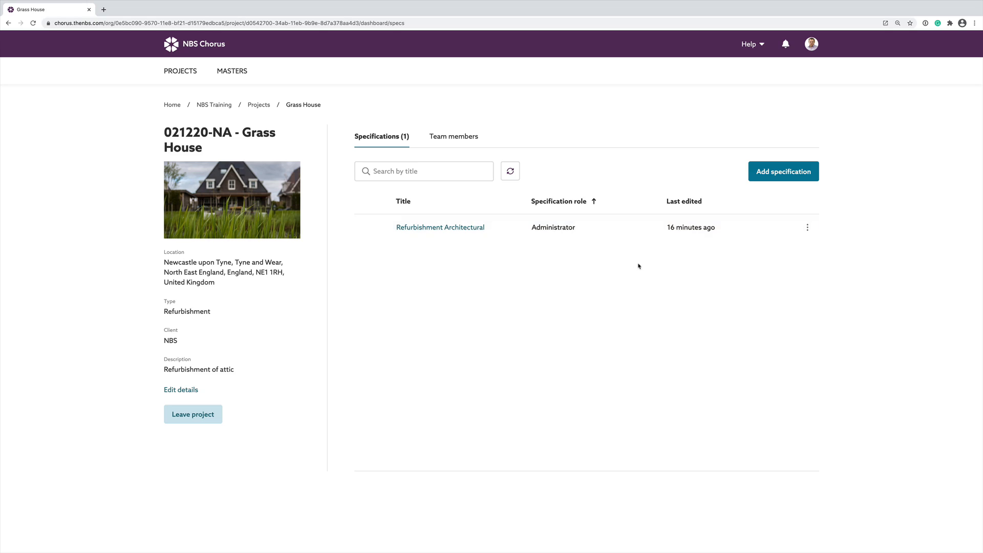
left_click(807, 228)
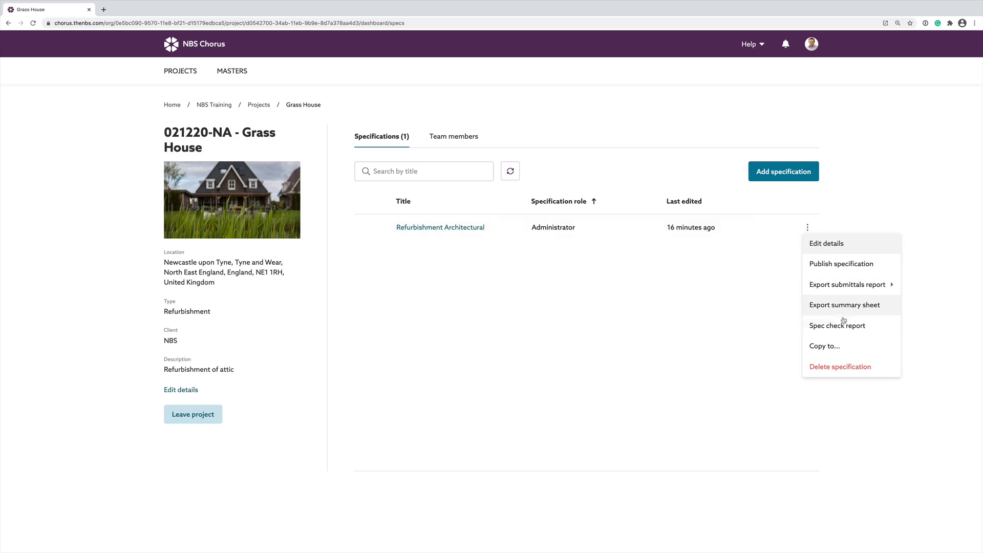
left_click(826, 346)
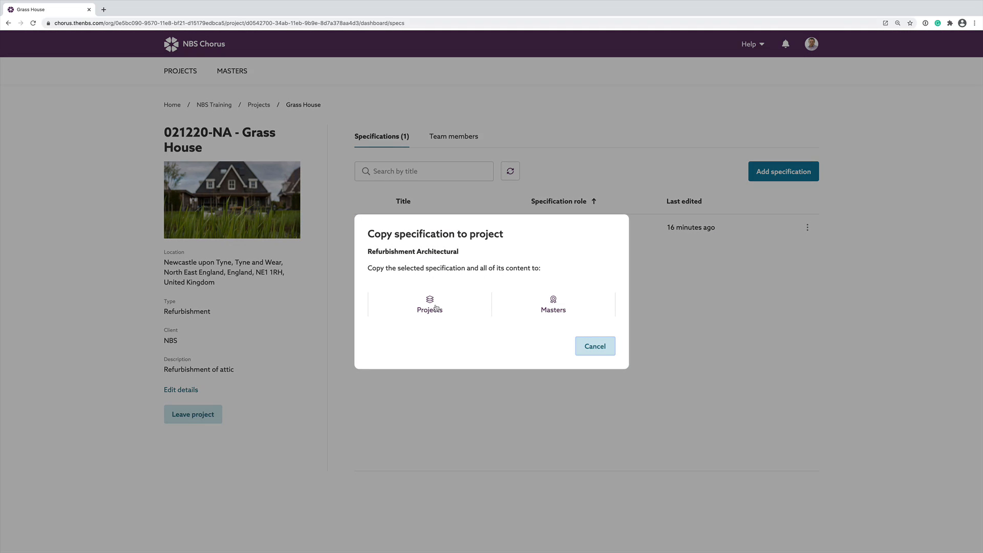
left_click(556, 305)
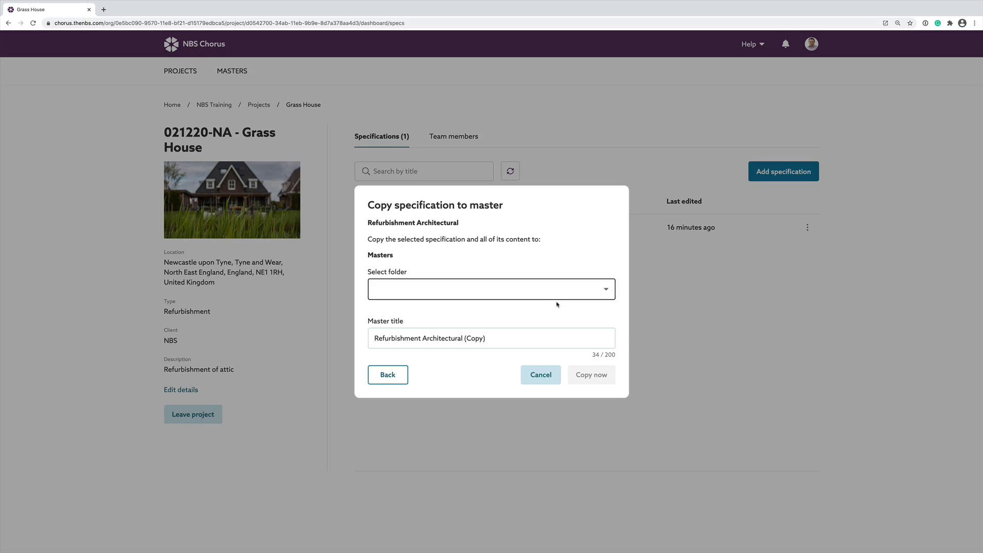
Choose 141220-NA Refurbishment Masters as the destination folder for the specification copy
left_click(606, 291)
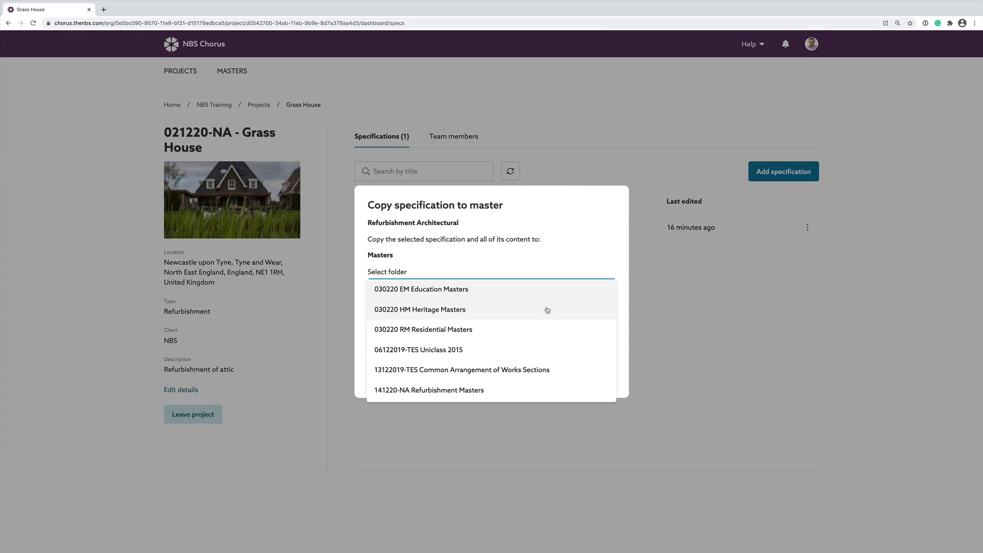
scroll(546, 310, "down", 1)
scroll(546, 311, "down", 1)
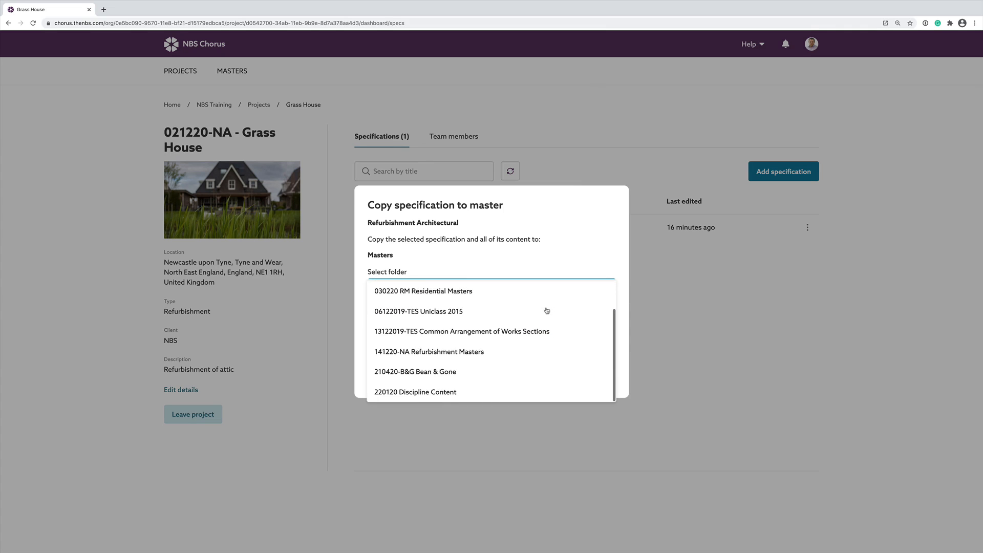
left_click(468, 354)
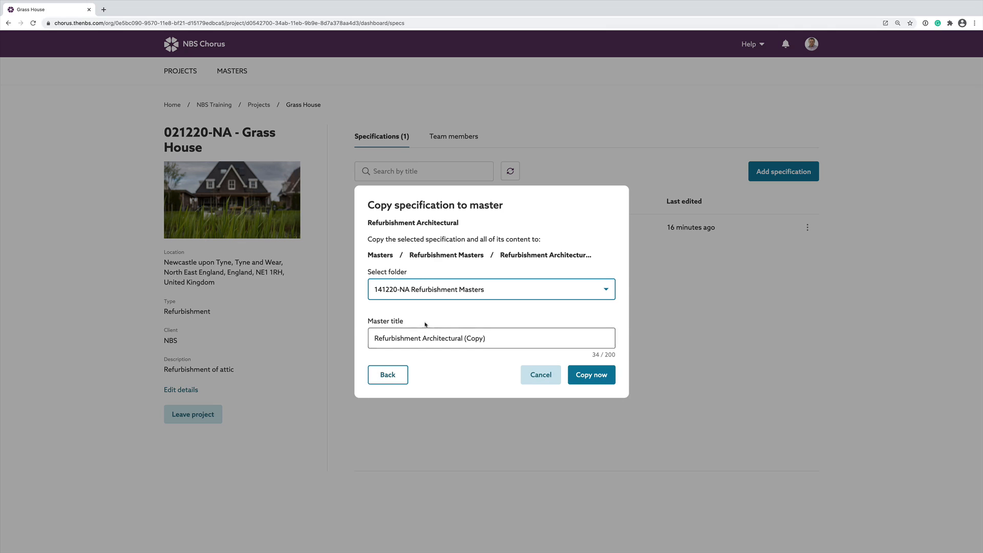
Title the copy "Refurbishment Architectural Master" and carry out the copy
left_click(496, 338)
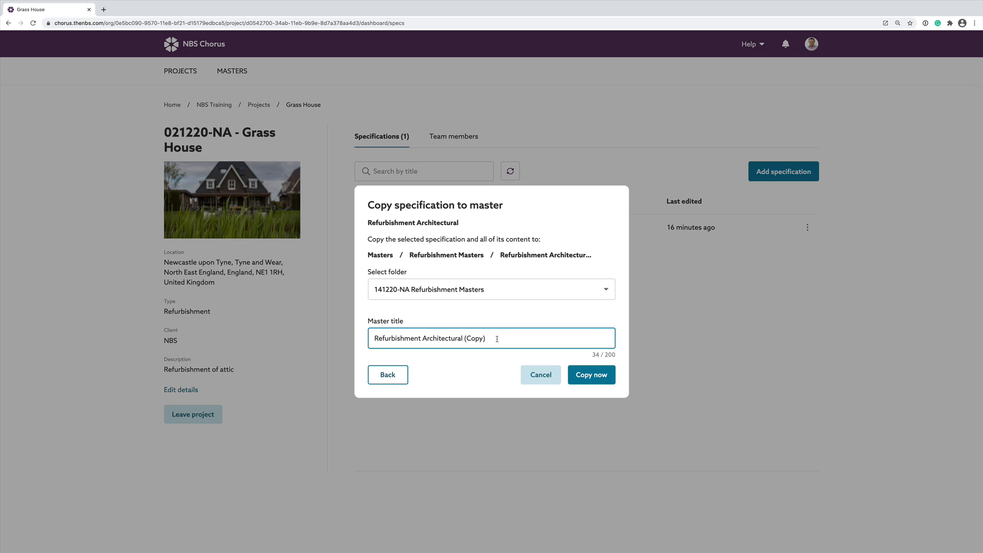
key("BackSpace")
key("BackSpace")
key("BackSpace")
key("BackSpace")
key("BackSpace")
key("BackSpace")
key("BackSpace")
type("Master")
left_click(592, 379)
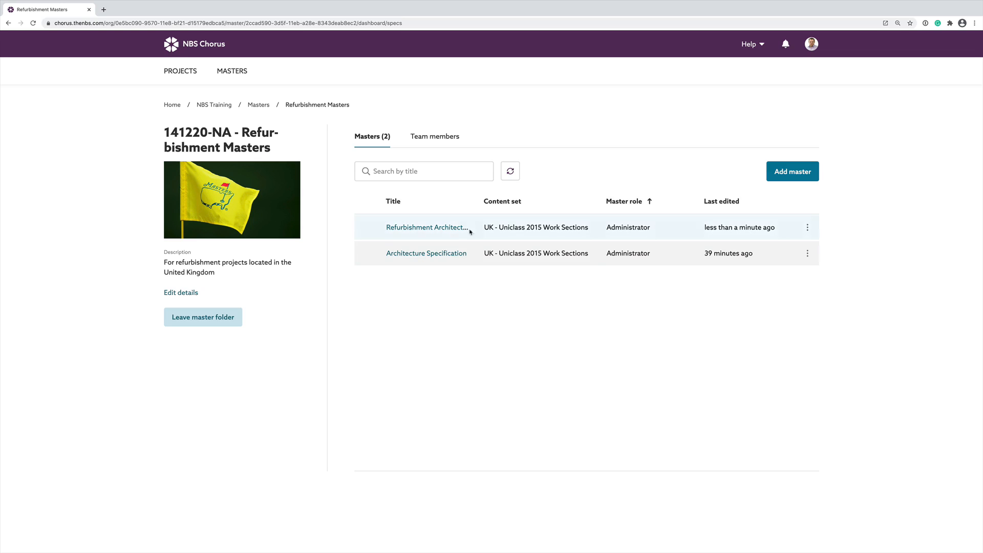
Open the Refurbishment Architectural Master and review its list of product and system clauses
left_click(445, 232)
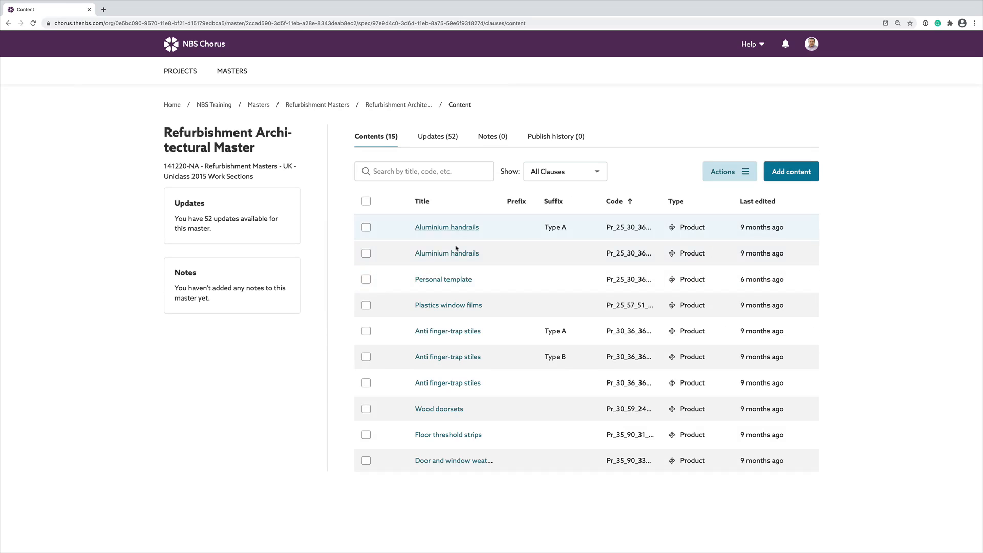
scroll(449, 378, "down", 2)
scroll(450, 373, "down", 3)
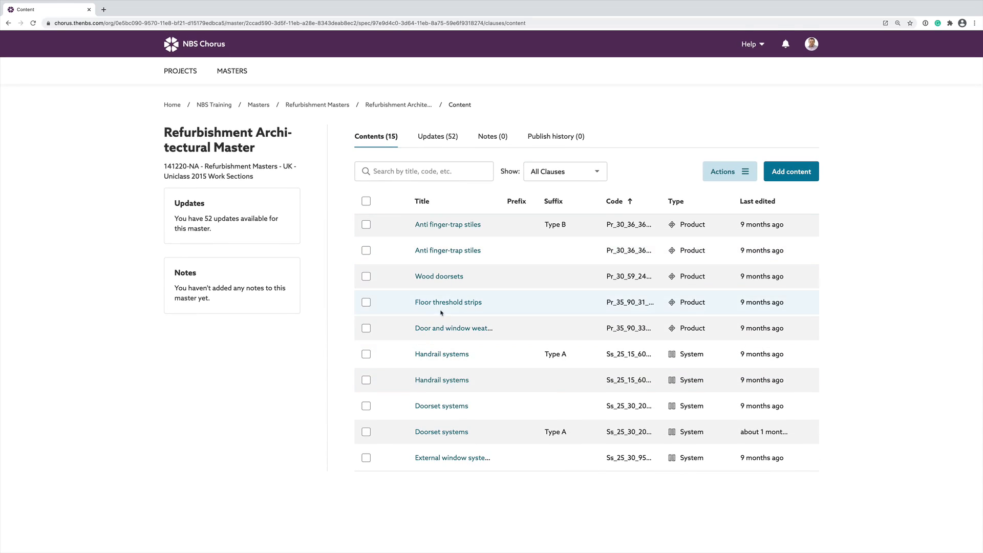
scroll(441, 312, "up", 3)
scroll(441, 312, "up", 1)
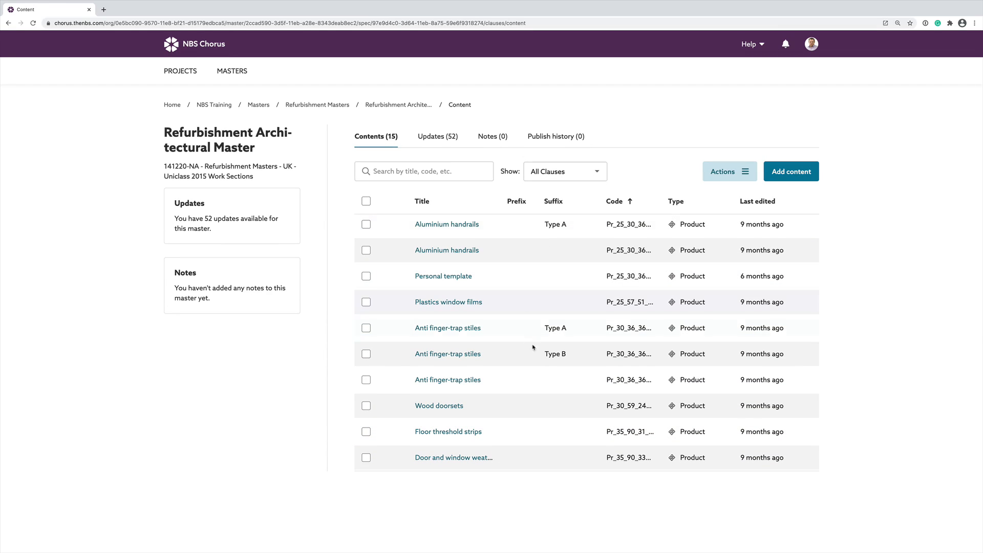
scroll(534, 378, "down", 1)
scroll(531, 379, "down", 2)
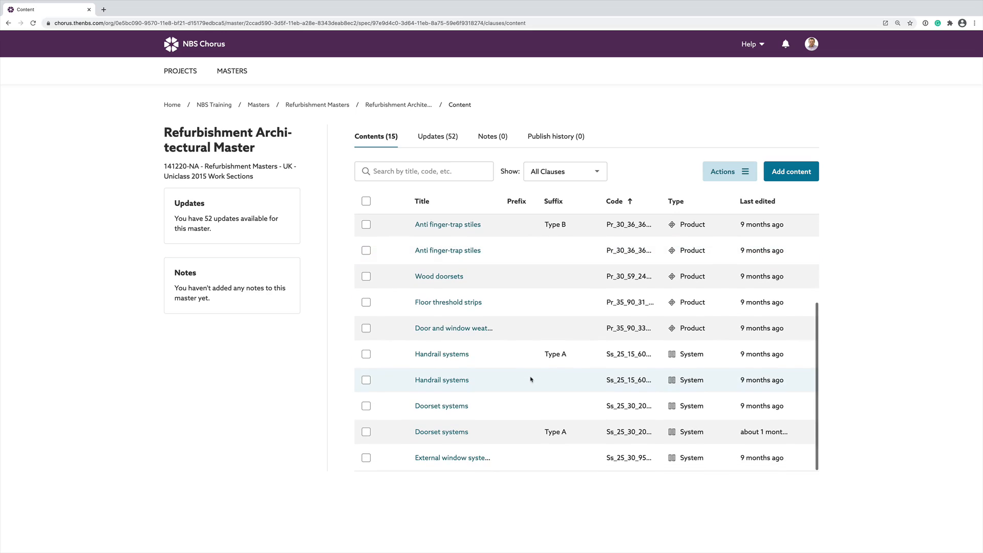
Add Design of balustrade and handrail systems generally and Design submittals to System performance in the Handrail systems Type A clause and save it
left_click(442, 357)
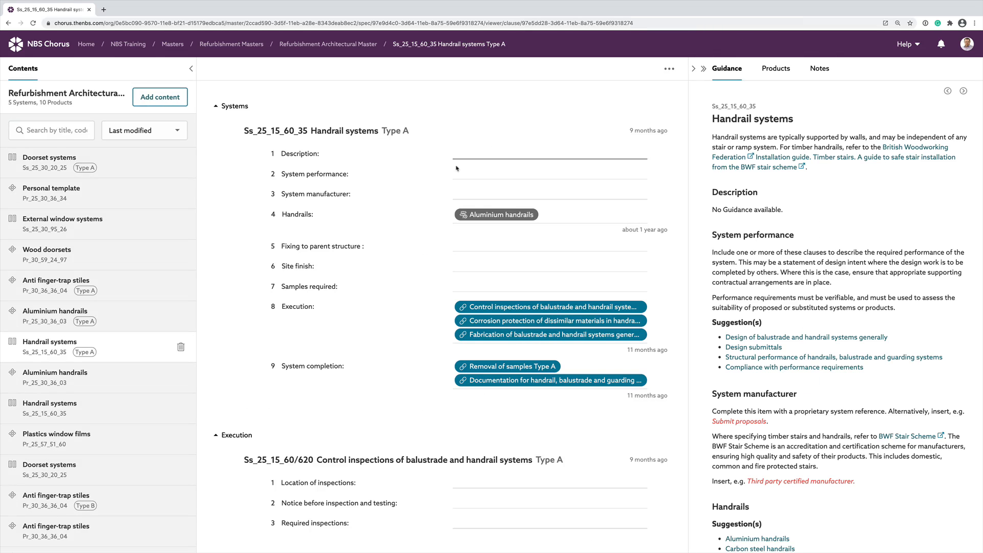
scroll(467, 431, "down", 2)
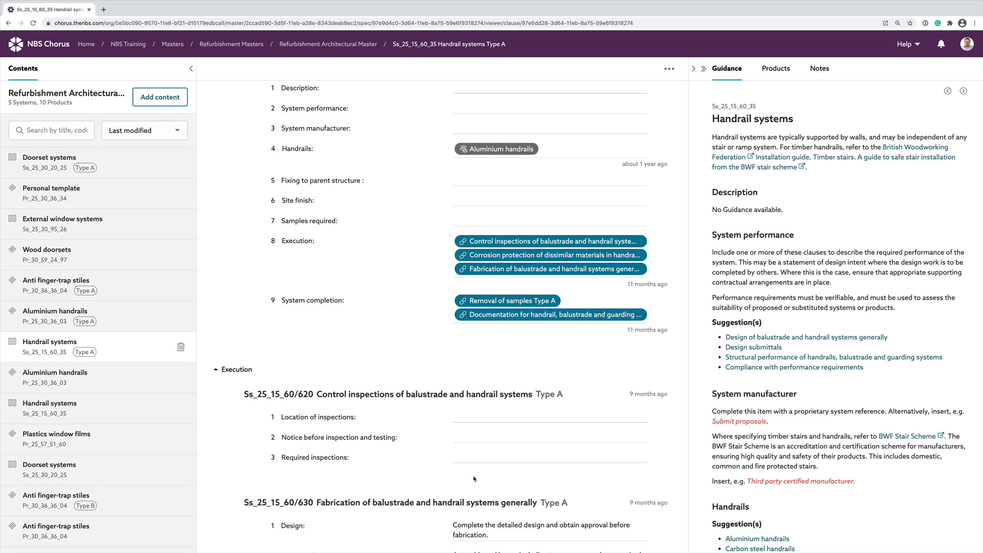
scroll(474, 479, "down", 4)
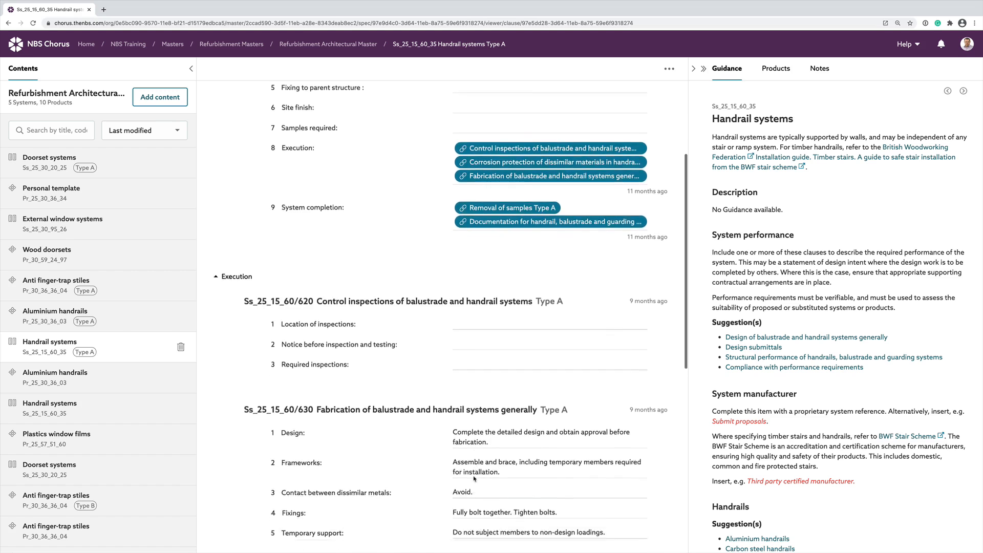
scroll(474, 479, "up", 5)
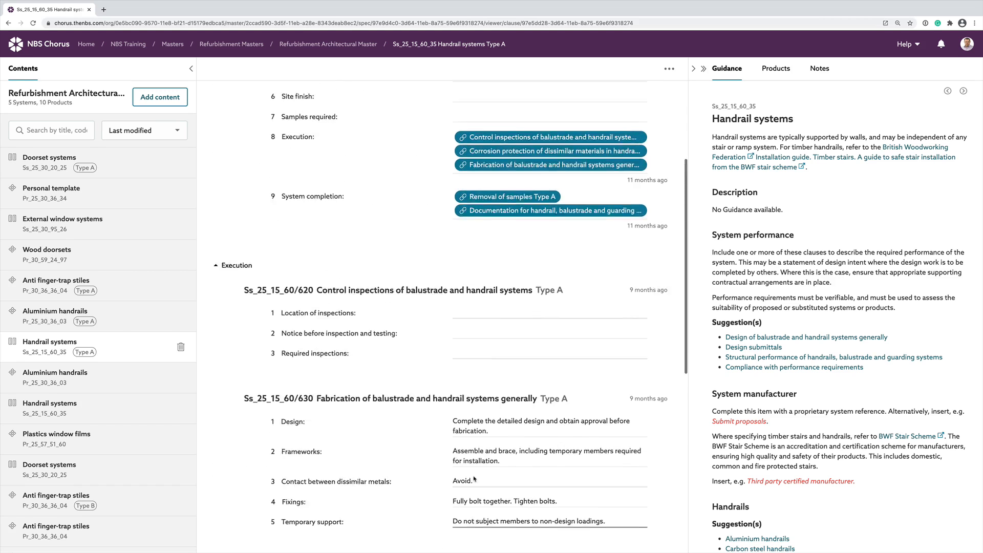
scroll(497, 238, "up", 1)
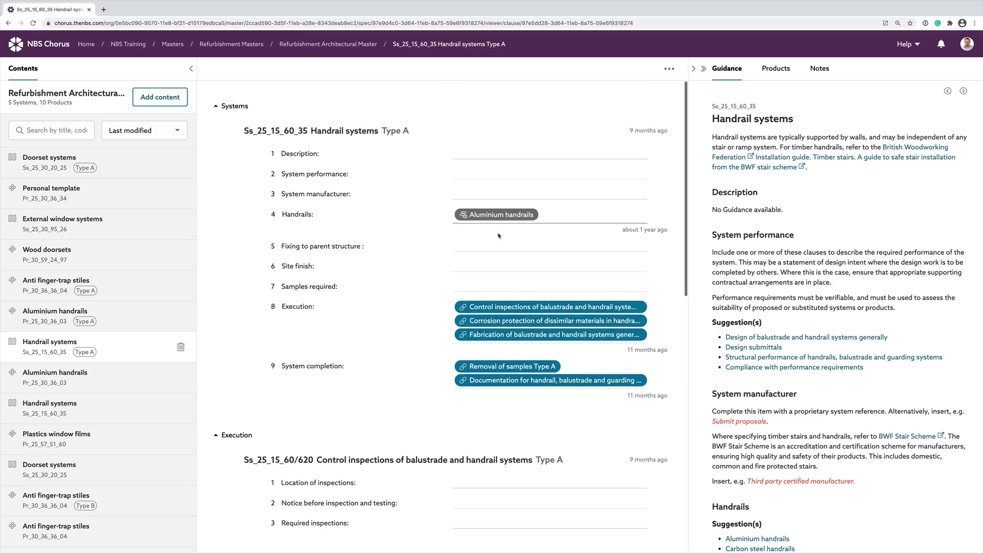
left_click(479, 154)
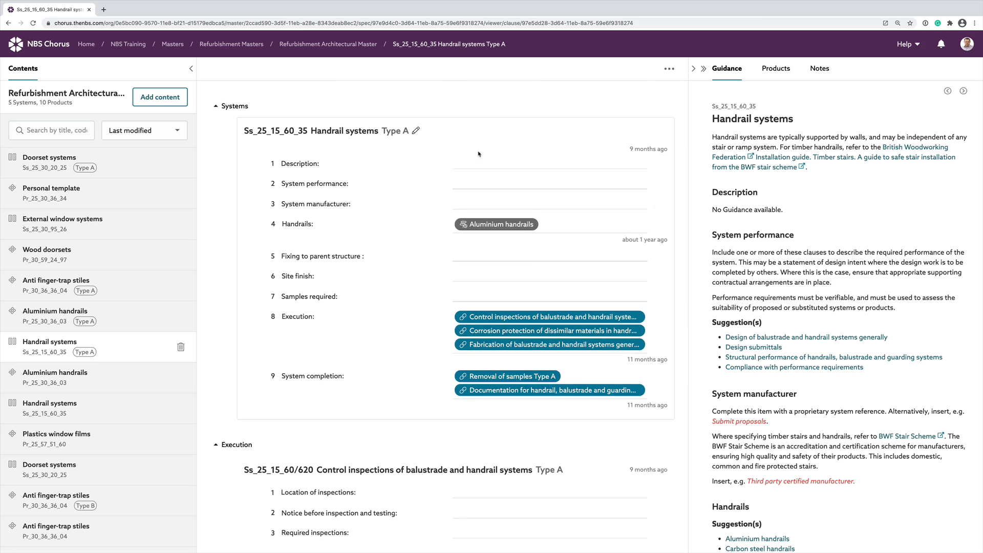
left_click(480, 185)
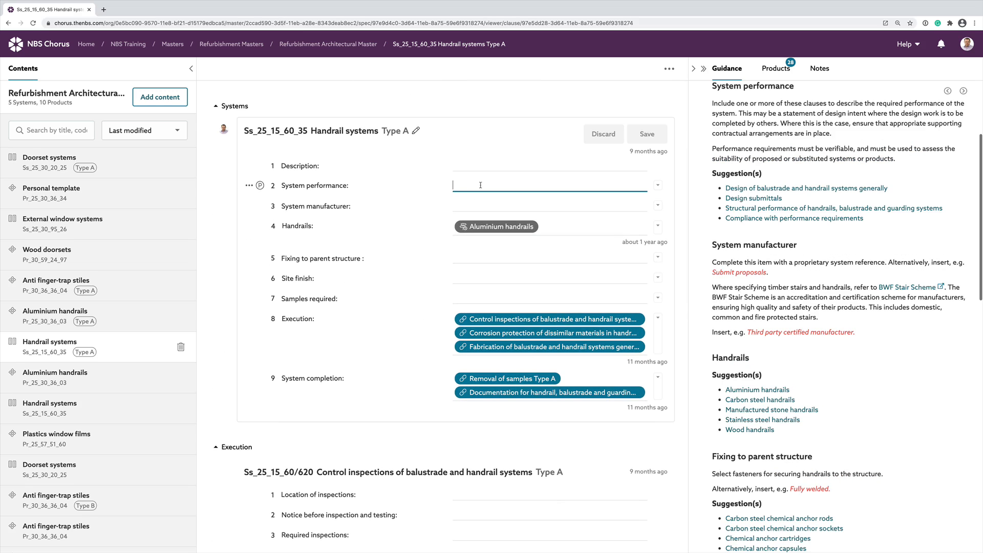
left_click(659, 187)
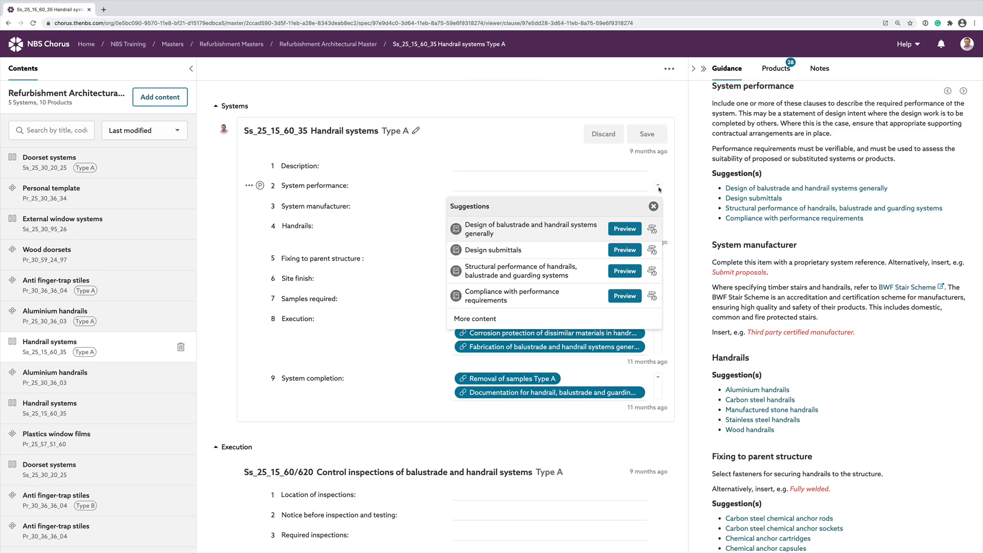
left_click(513, 250)
left_click(653, 207)
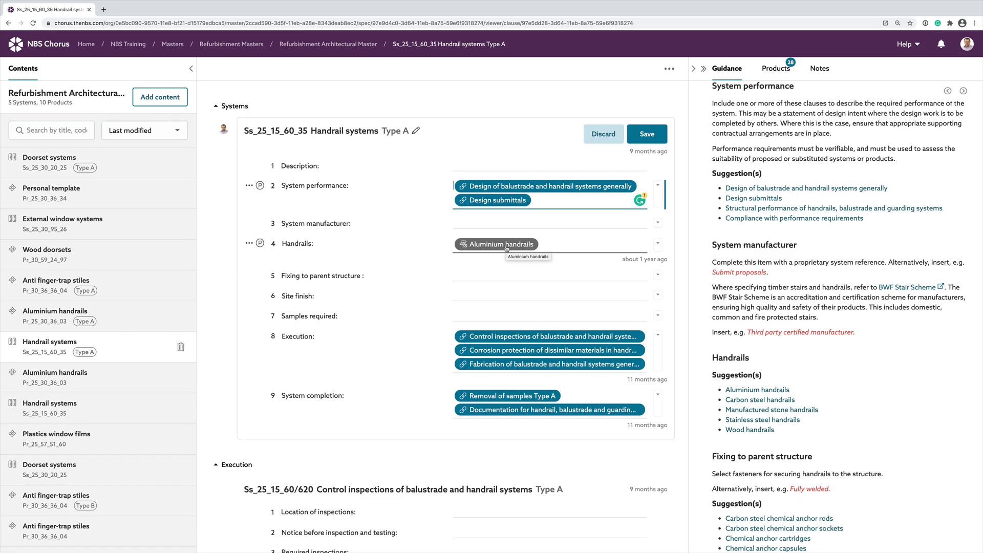
left_click(649, 138)
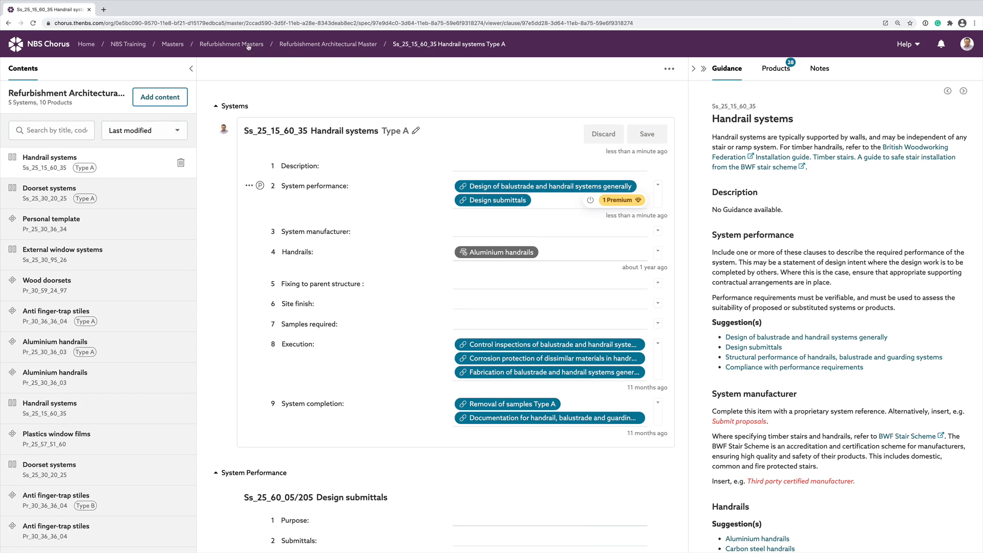
Start a user invitation for the Refurbishment Masters folder and select the colleague's e-mail address as recipient
left_click(232, 45)
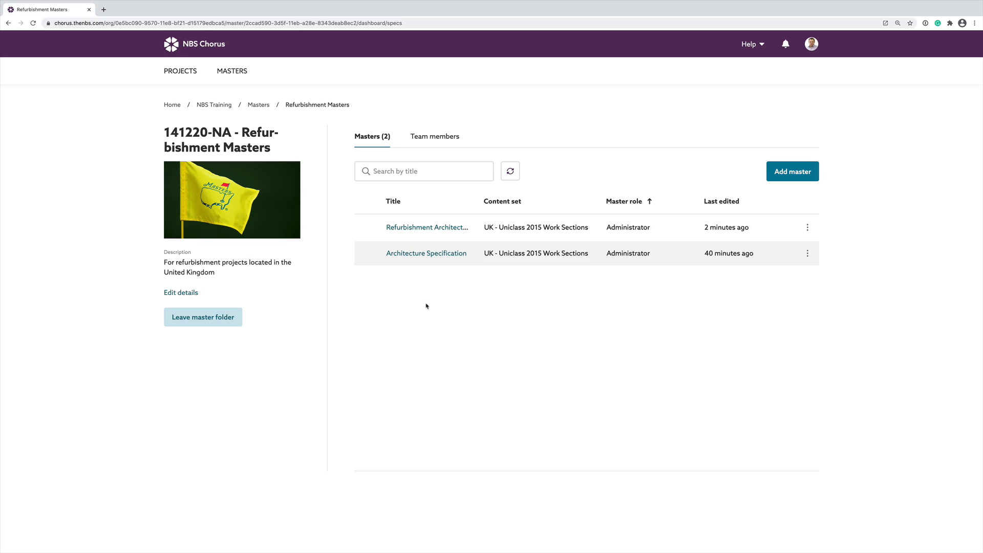
left_click(430, 138)
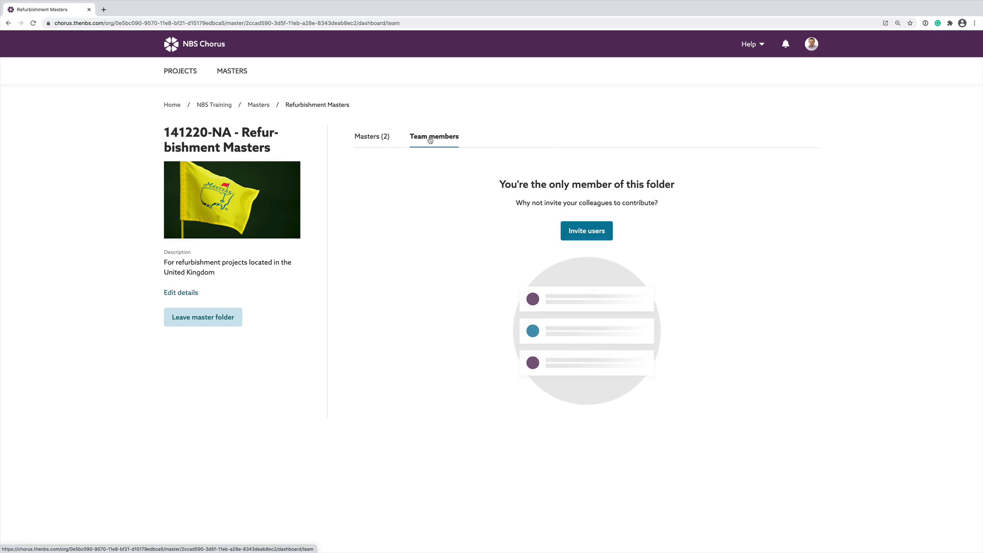
left_click(590, 231)
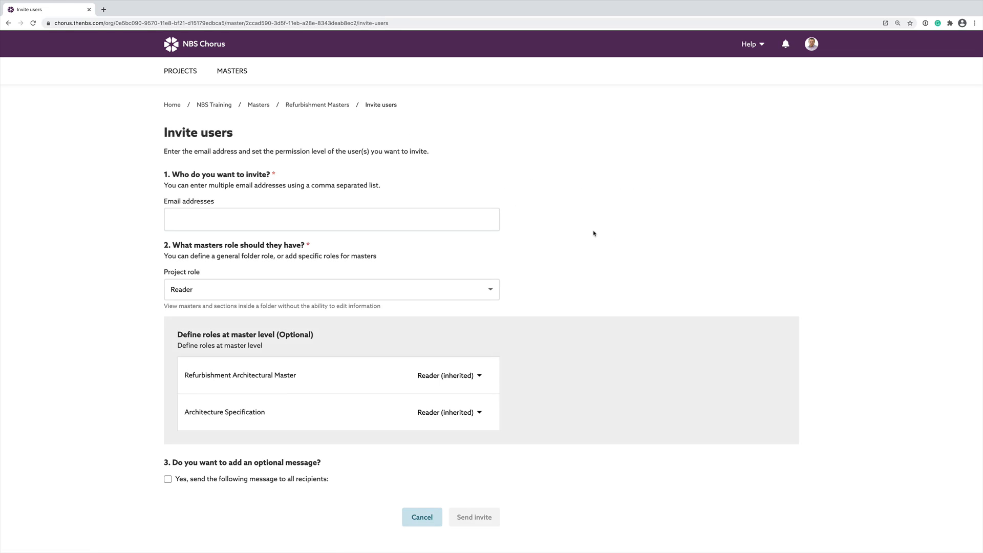
left_click(484, 221)
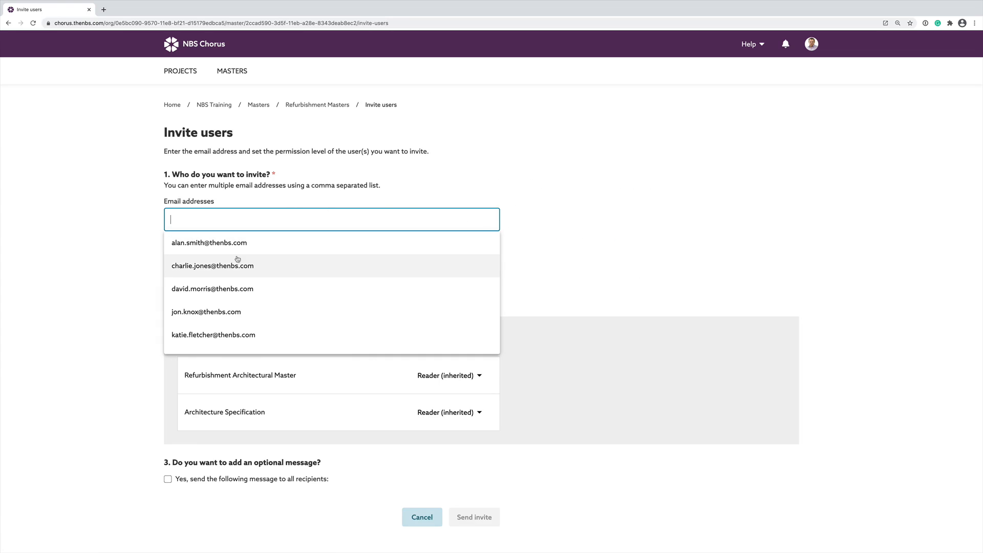
scroll(262, 324, "down", 1)
scroll(262, 324, "down", 1)
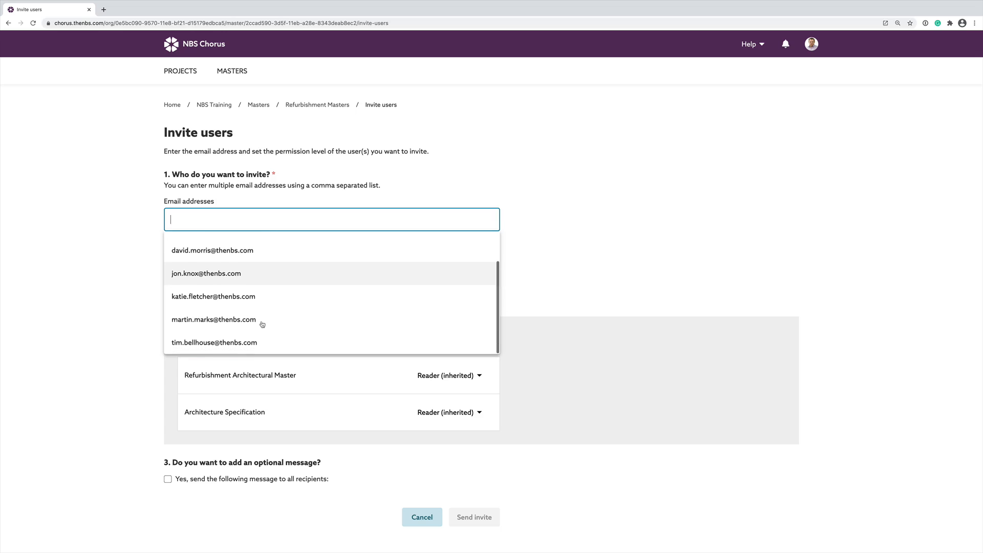
left_click(240, 319)
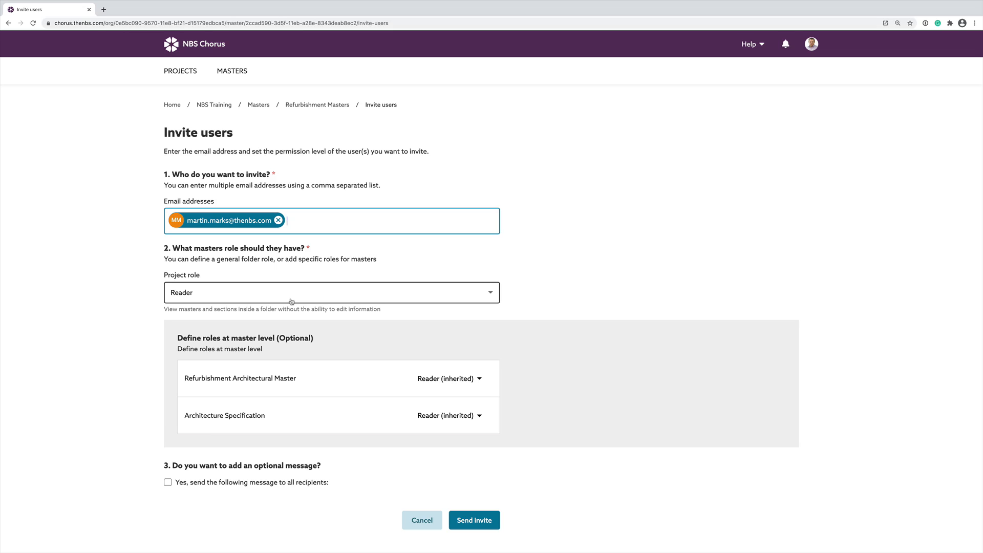
Give the invited colleague the Reader role for the masters folder and send the invitation
left_click(490, 293)
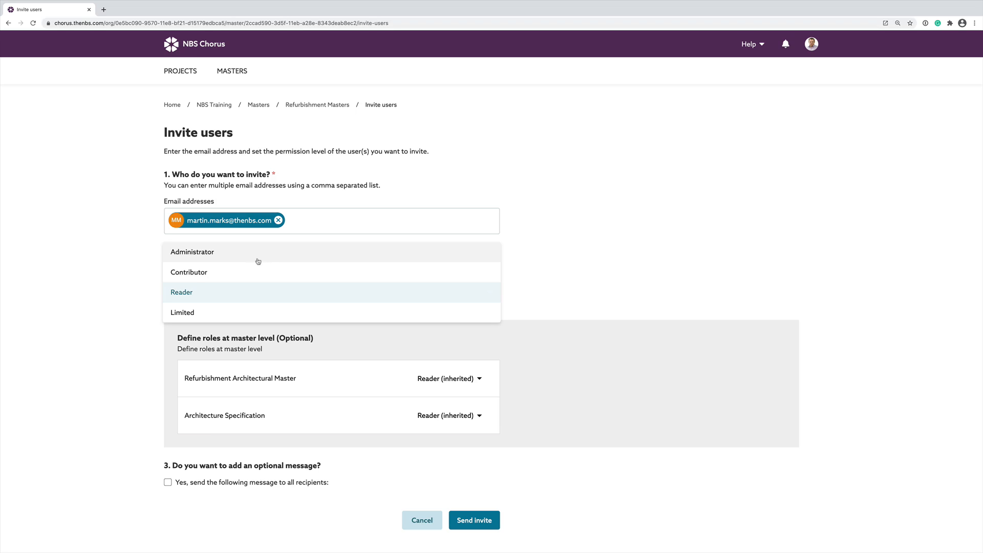
left_click(189, 293)
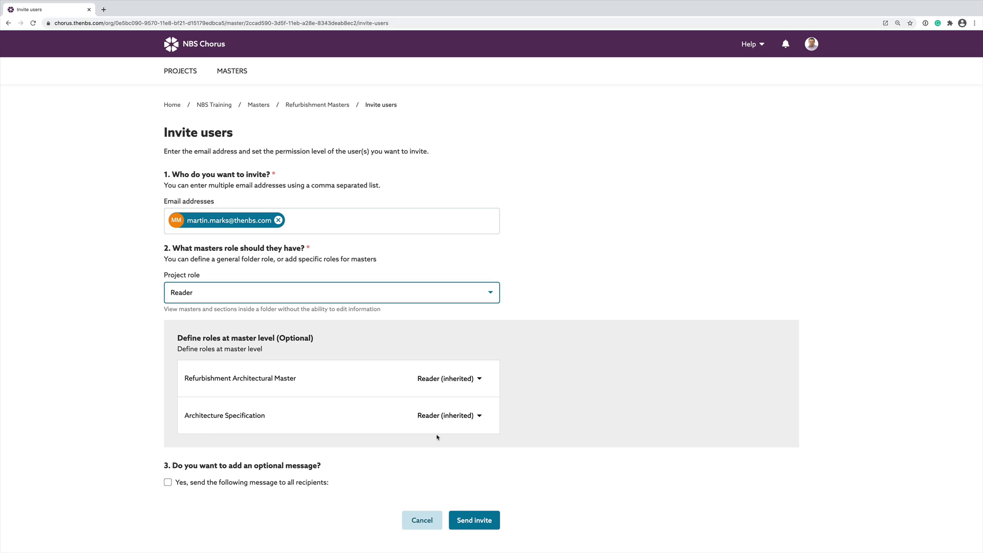
left_click(473, 521)
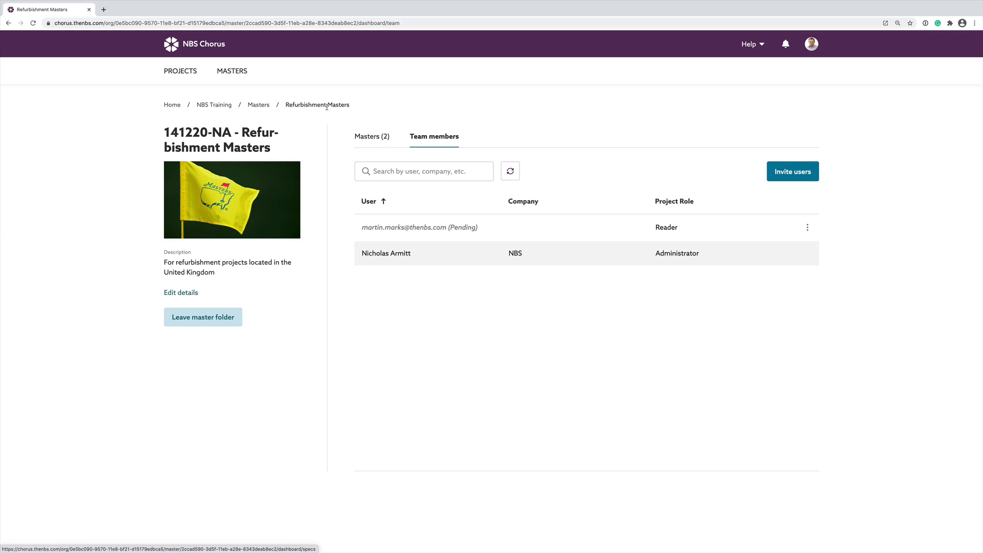
Start copying the Architecture Specification master from the Refurbishment Masters folder to the 021220-NA Grass House project
left_click(372, 137)
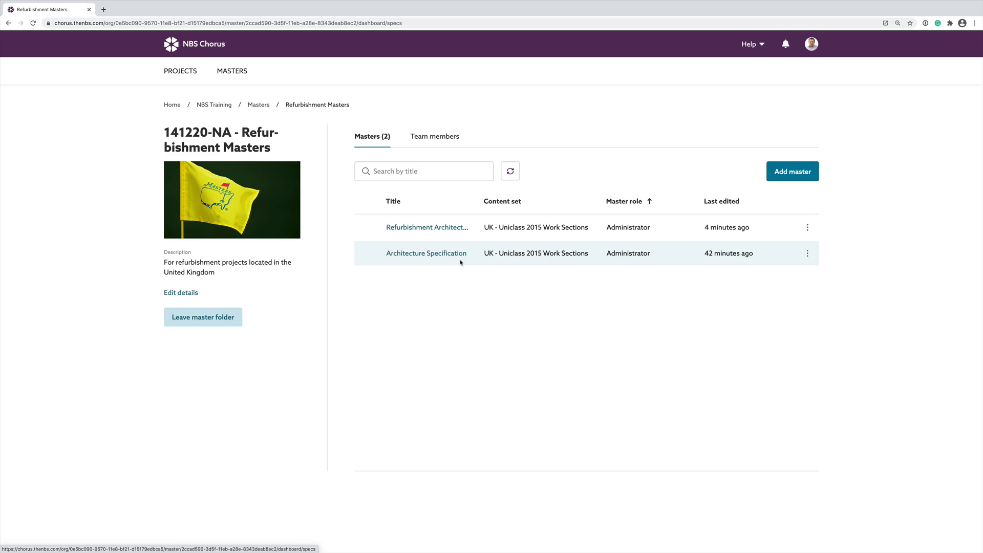
left_click(808, 254)
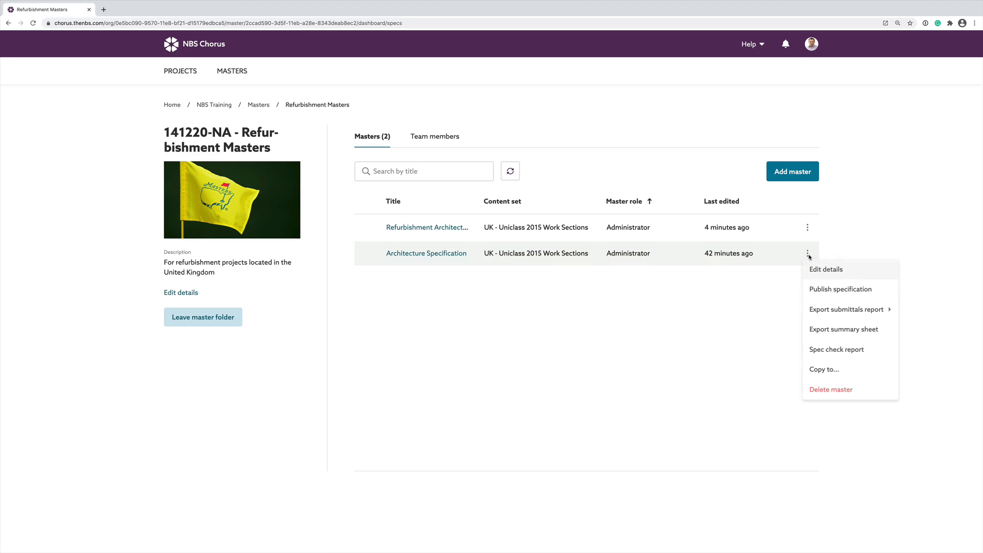
left_click(827, 373)
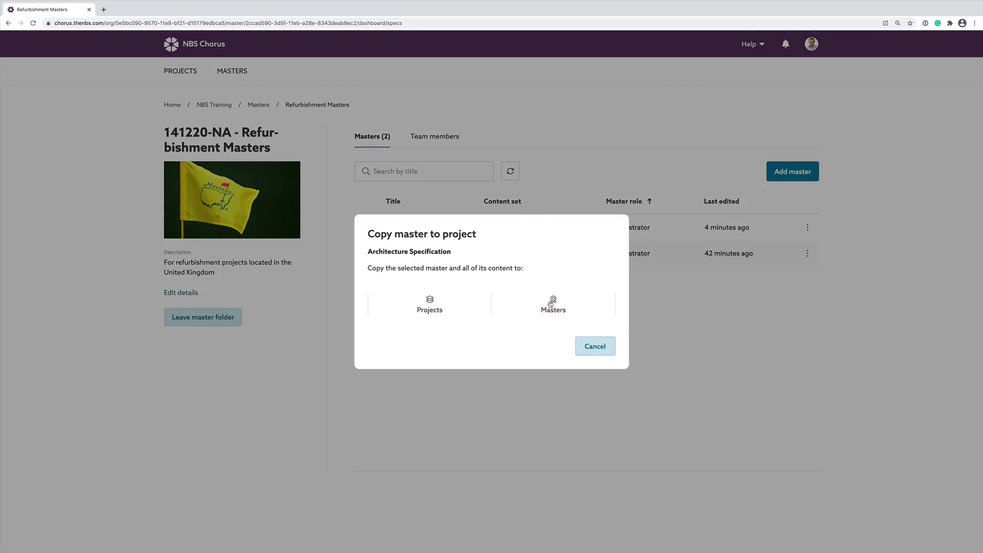
left_click(428, 304)
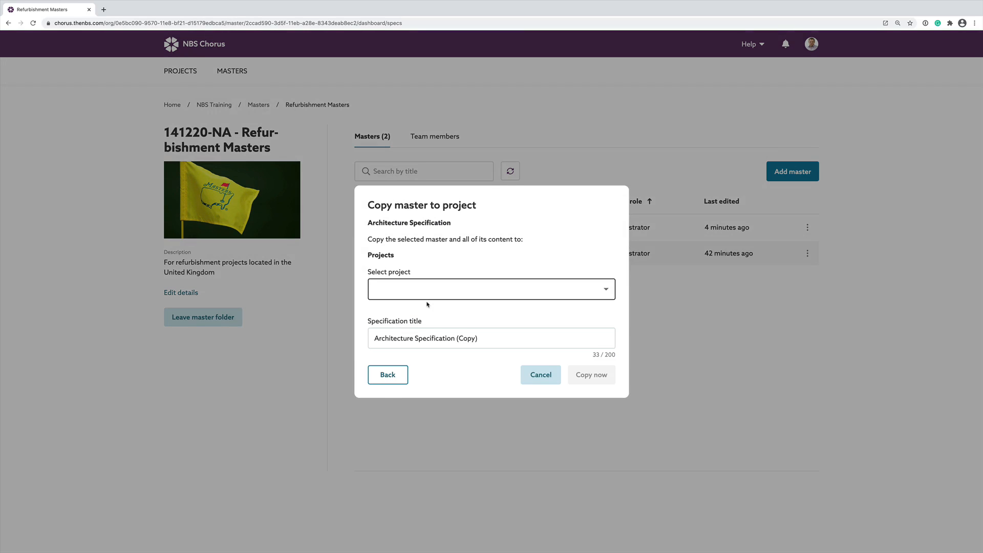
left_click(607, 289)
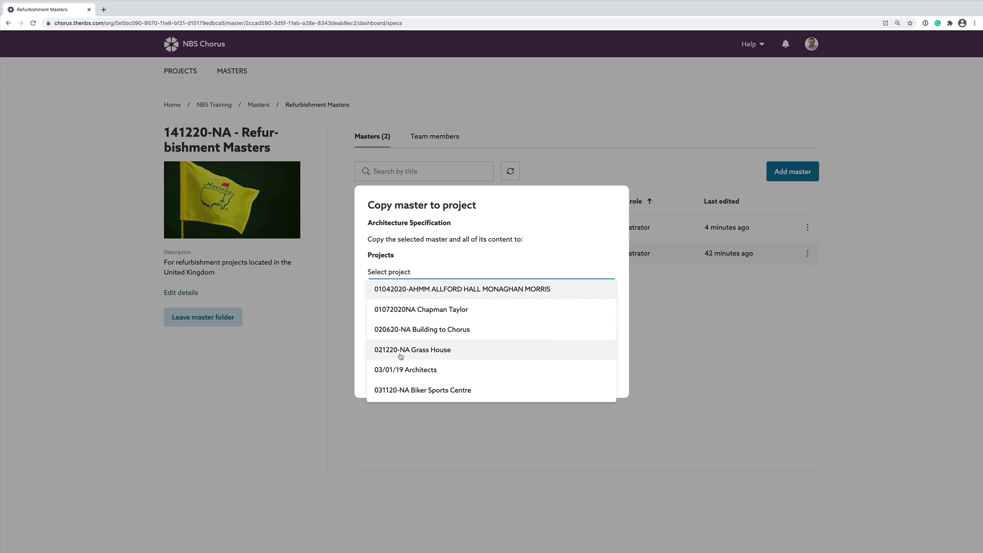
left_click(428, 356)
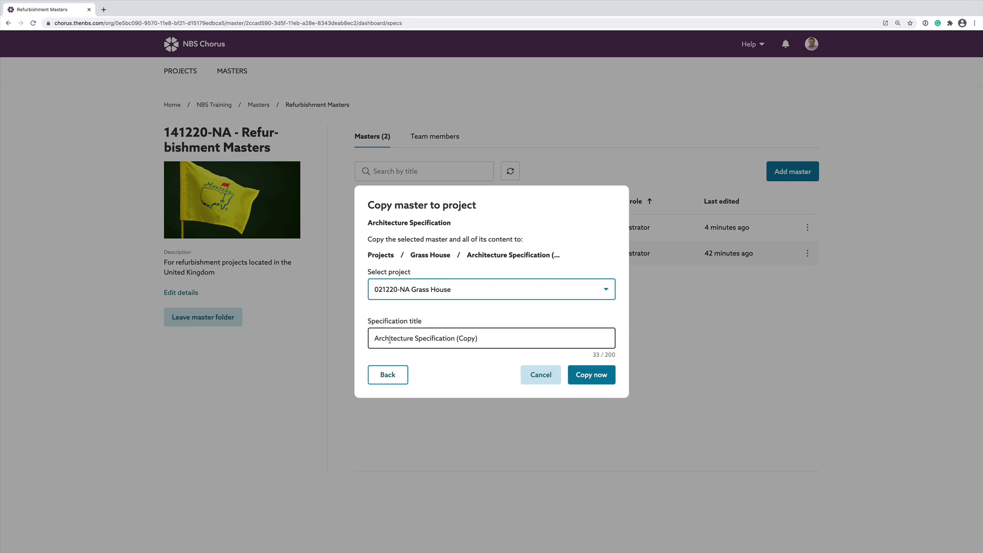
Title the copied specification Grass House Specification and run the copy
left_click(481, 338)
key("BackSpace")
key("BackSpace")
key("BackSpace")
key("BackSpace")
key("BackSpace")
key("BackSpace")
key("BackSpace")
key("BackSpace")
key("BackSpace")
key("BackSpace")
key("BackSpace")
key("BackSpace")
key("BackSpace")
key("BackSpace")
key("BackSpace")
key("BackSpace")
key("BackSpace")
key("BackSpace")
key("BackSpace")
key("BackSpace")
key("BackSpace")
key("BackSpace")
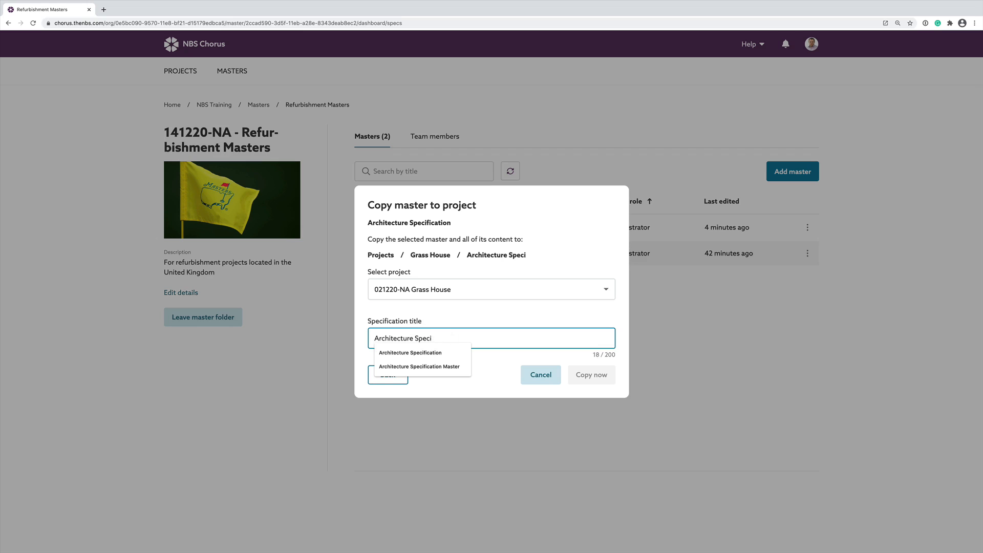
key("BackSpace")
key("BackSpace")
key("BackSpace")
key("BackSpace")
key("BackSpace")
key("BackSpace")
key("BackSpace")
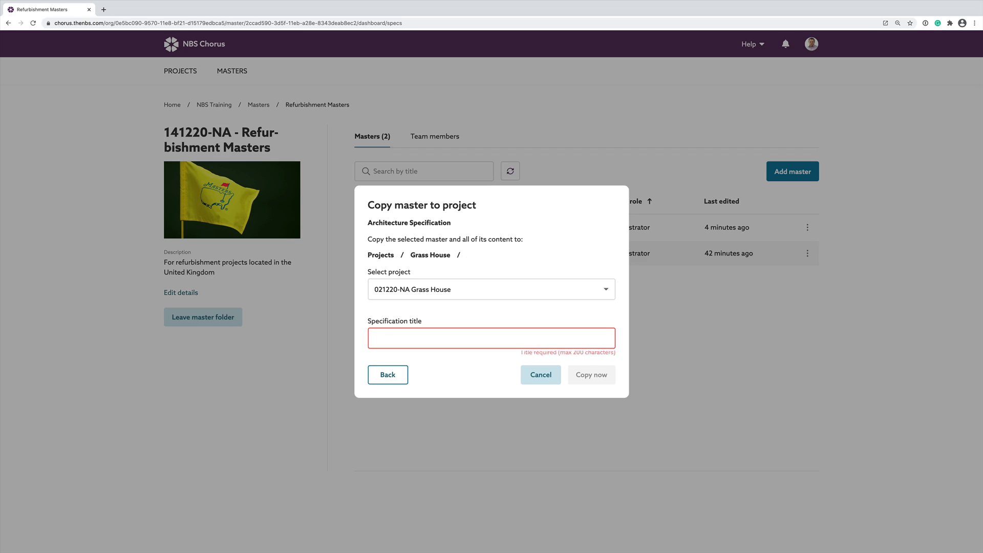
type("Grass")
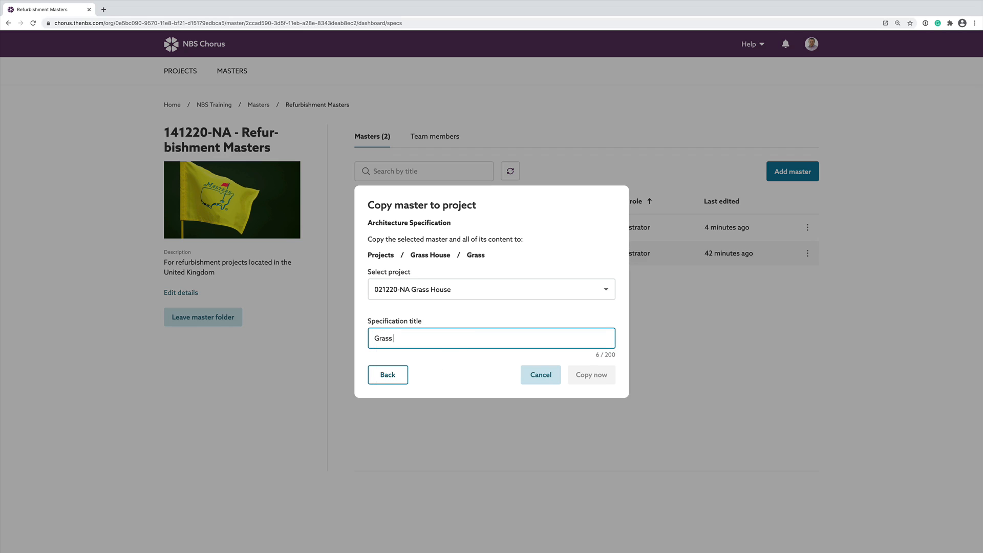
type(" House Specification")
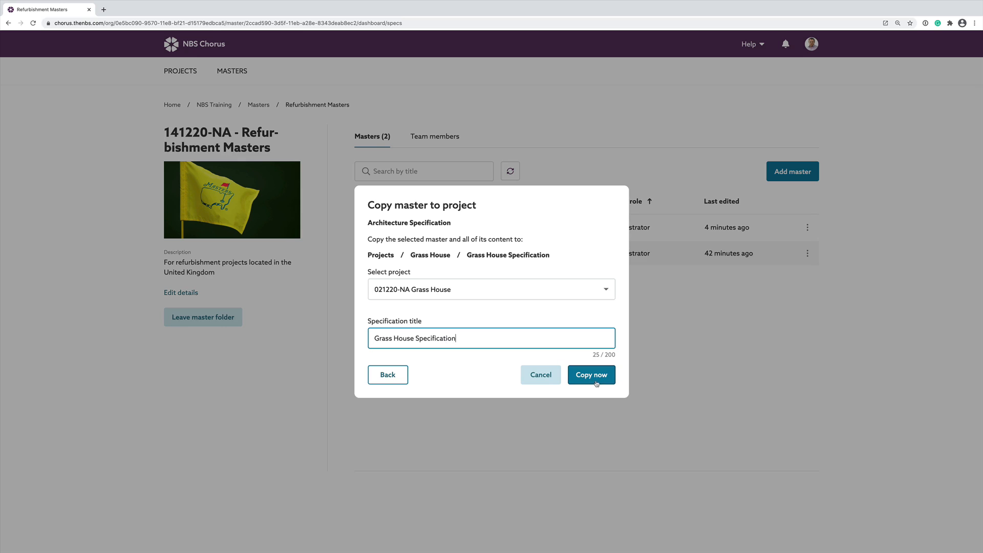
left_click(591, 375)
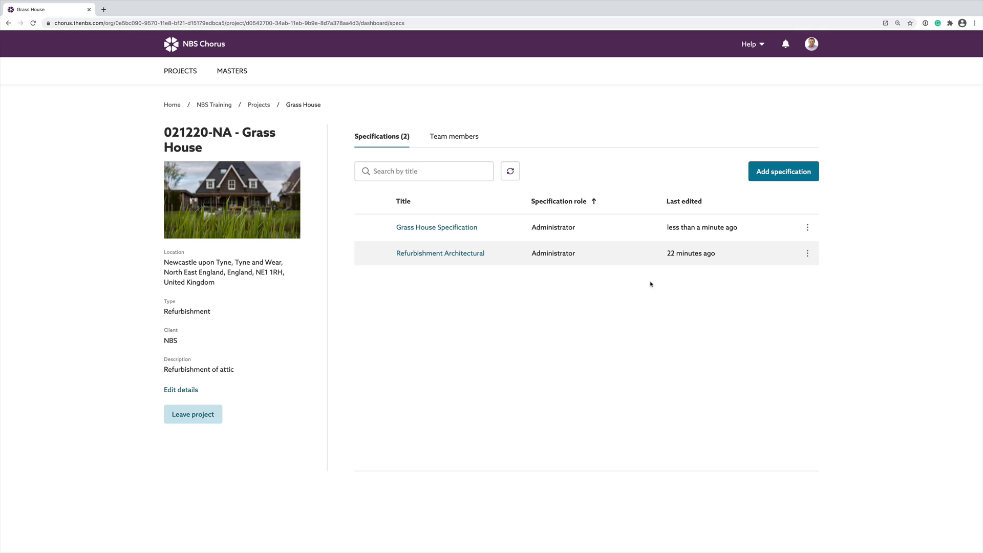
Open the External window systems clause in the Grass House Specification and check which master it came from
left_click(419, 232)
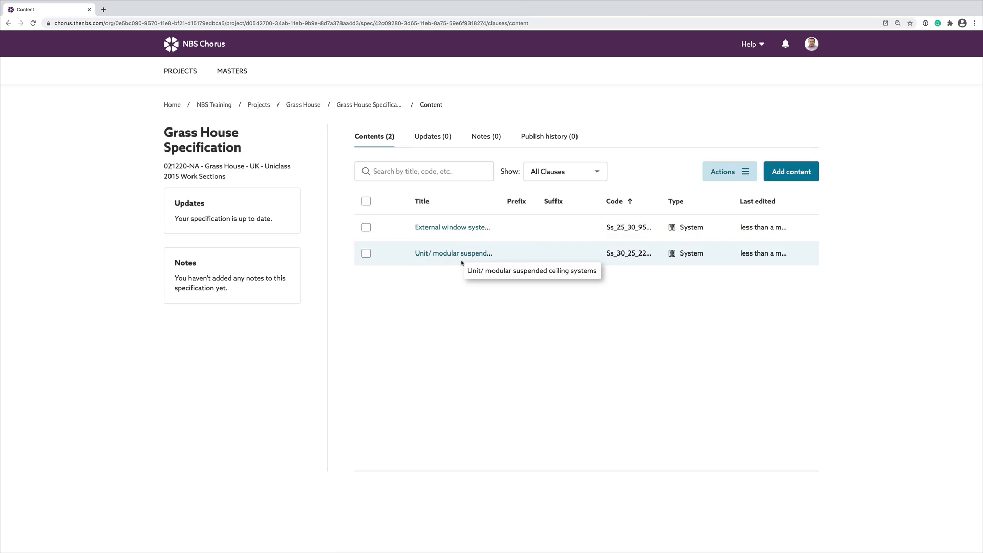
left_click(460, 230)
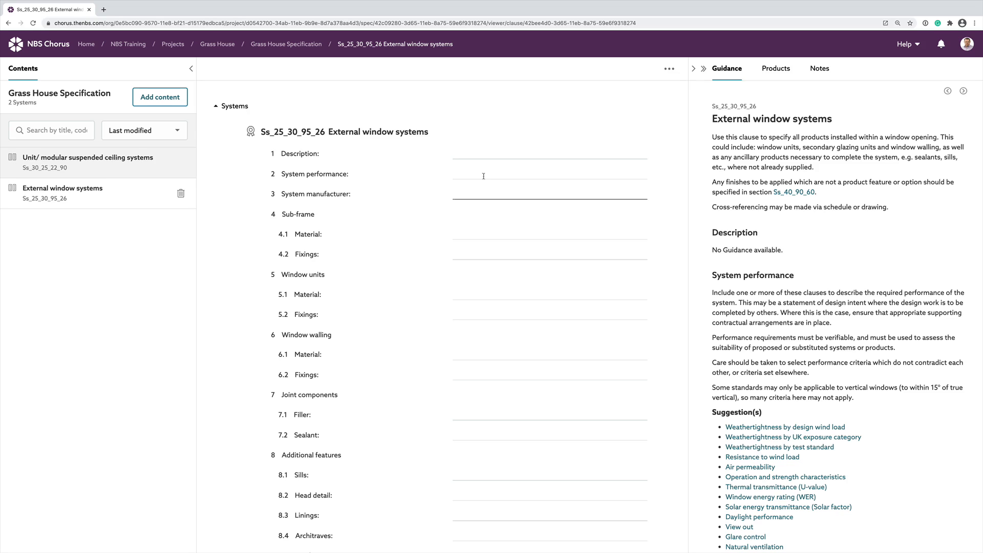
scroll(380, 388, "down", 2)
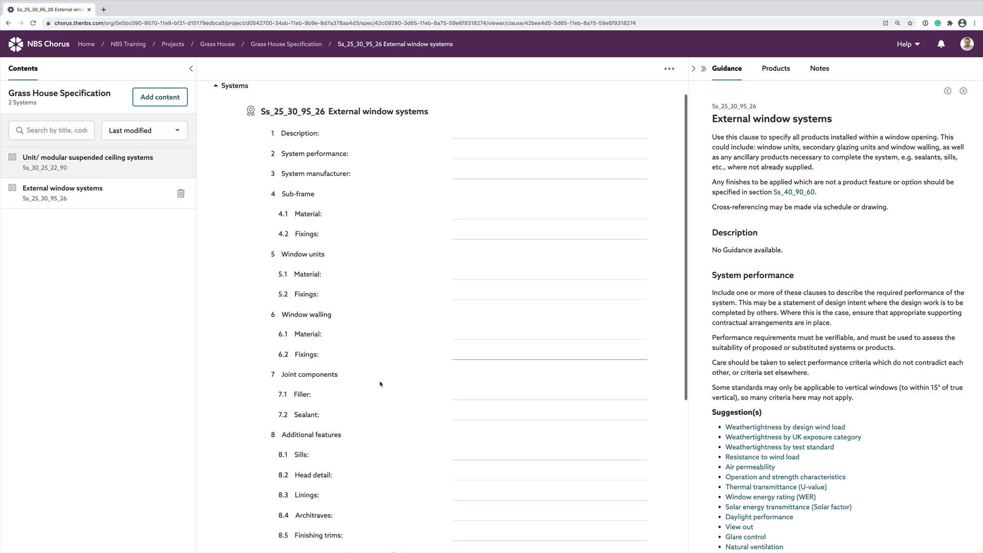
scroll(381, 385, "up", 2)
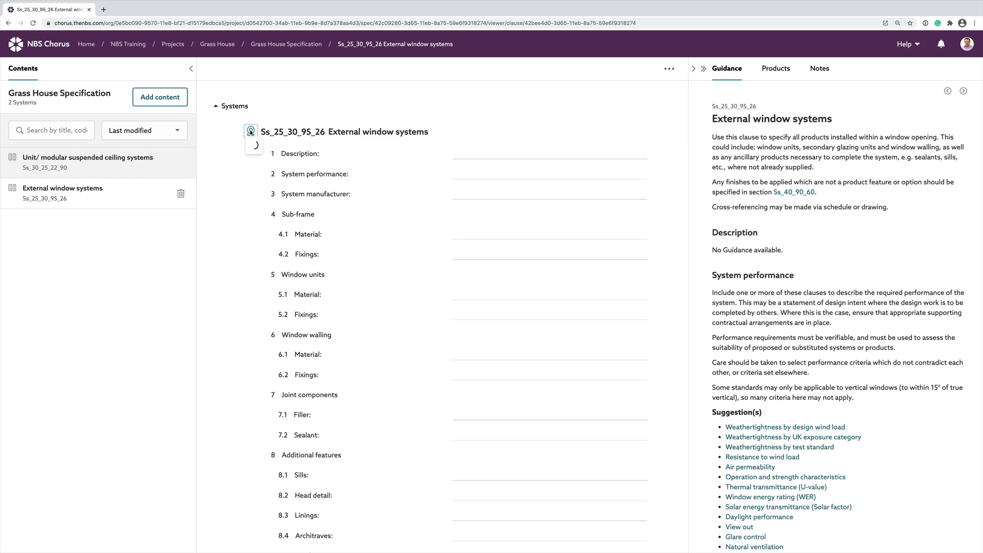
left_click(263, 138)
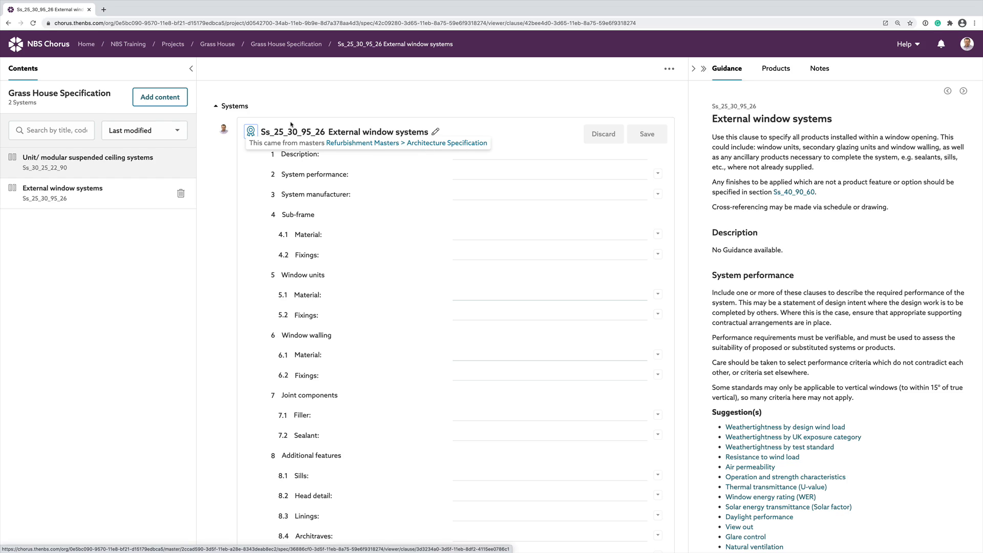
left_click(90, 199)
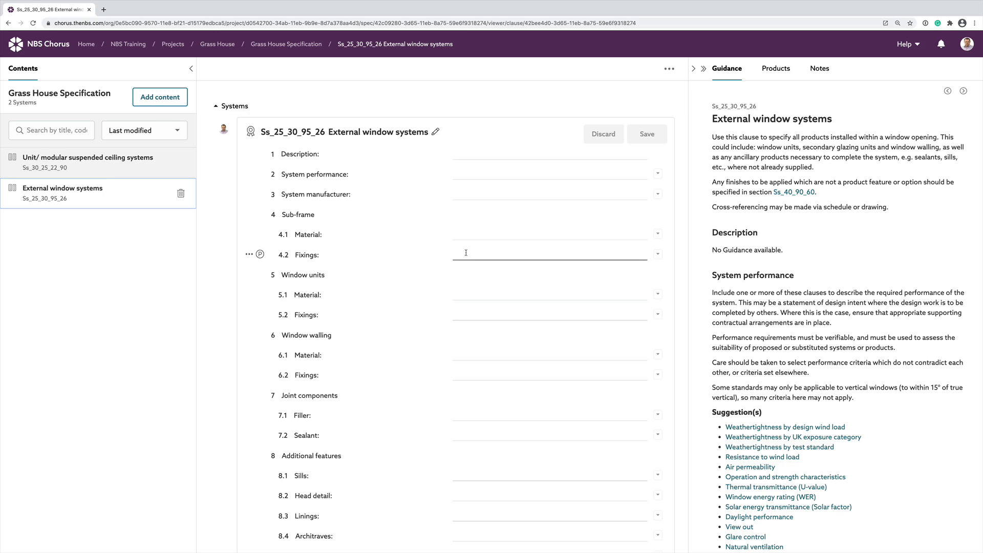
left_click(249, 134)
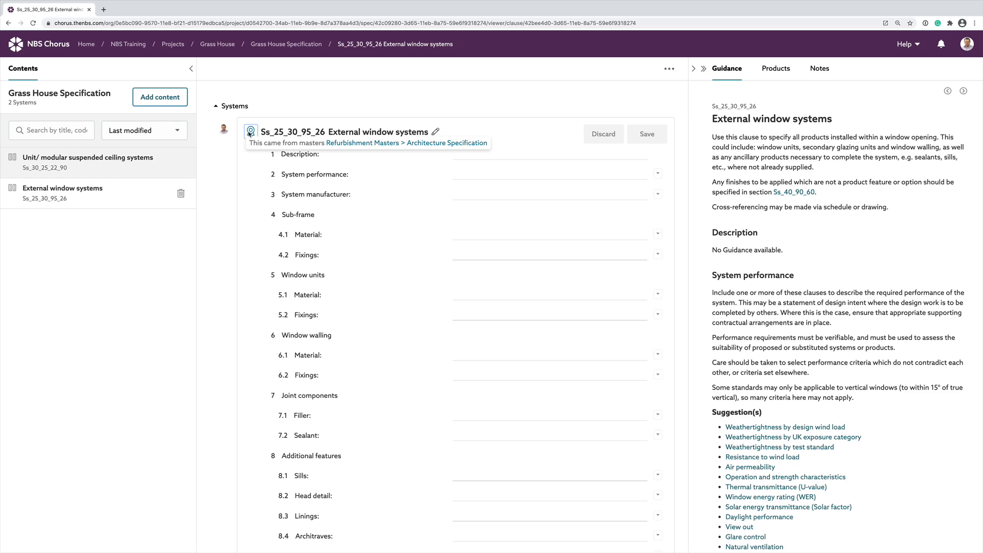
Review the Unit/ modular suspended ceiling systems clause with its system performance clauses, and check the web link in its Description
left_click(149, 164)
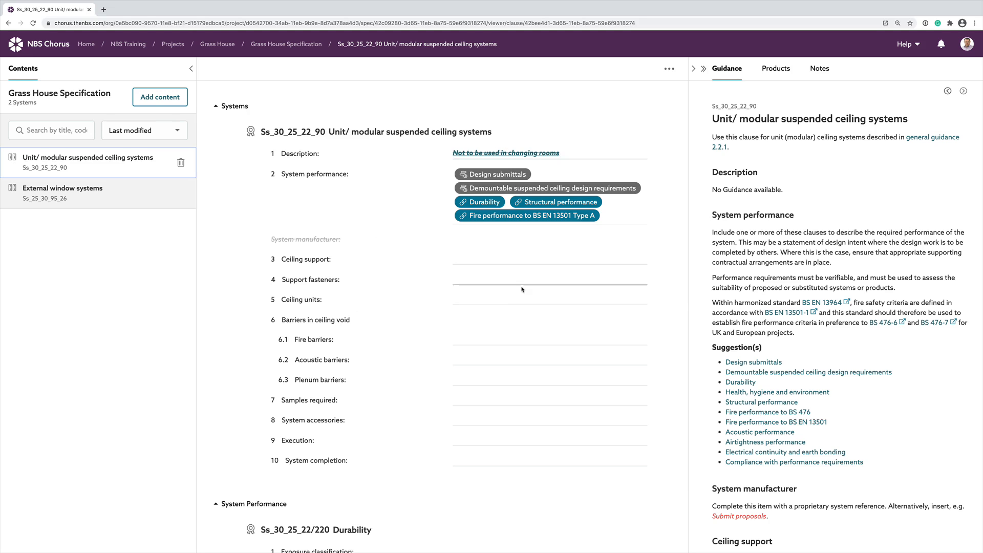
scroll(518, 276, "down", 4)
scroll(522, 290, "down", 2)
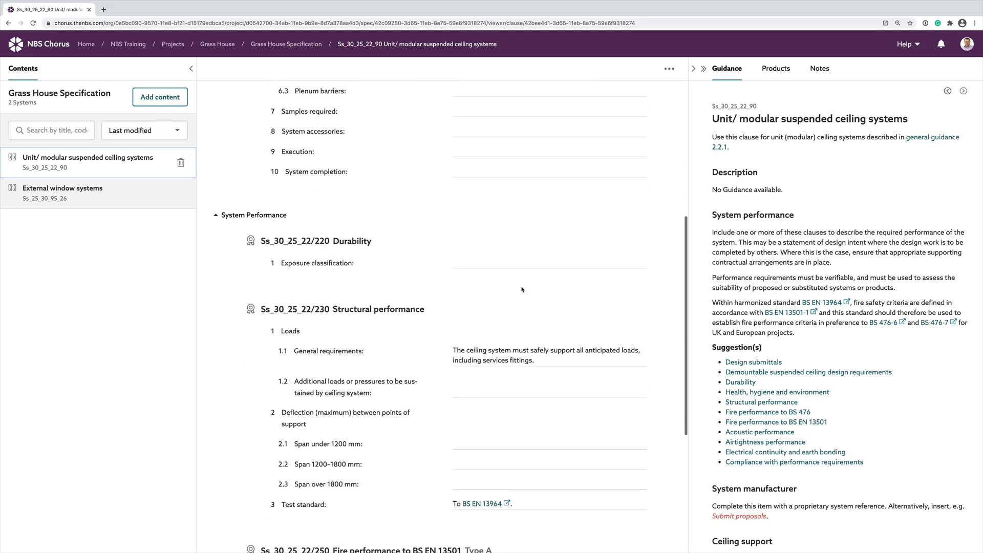
scroll(251, 342, "down", 4)
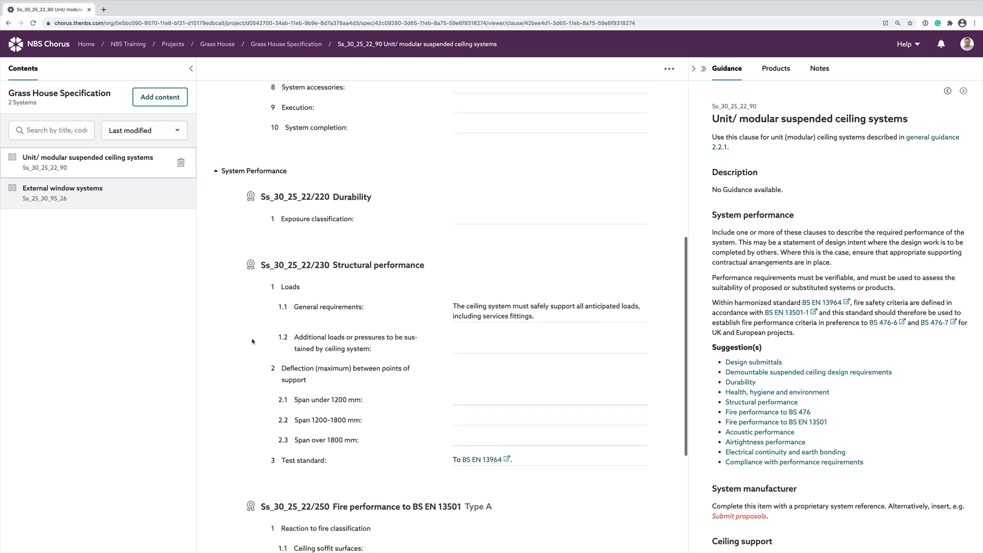
scroll(252, 341, "down", 1)
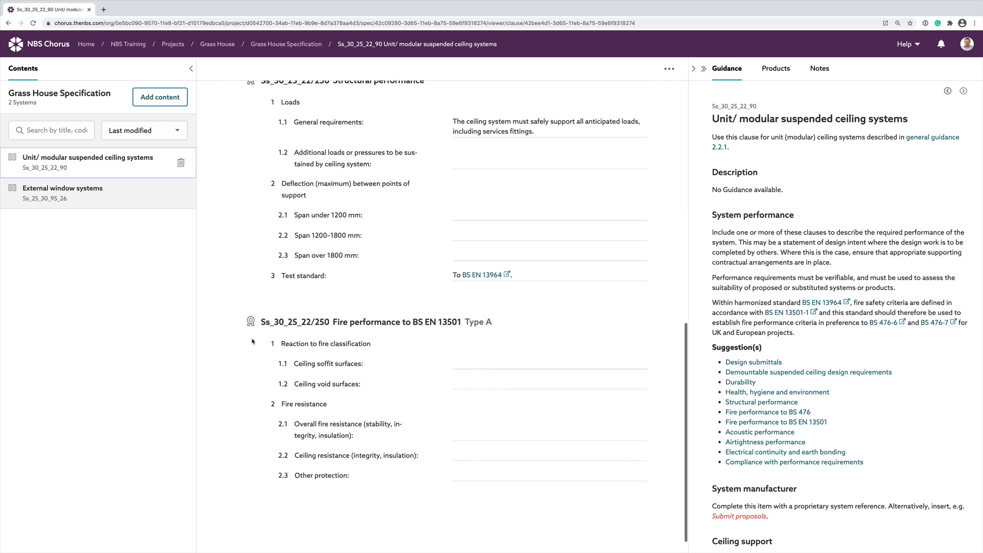
scroll(521, 302, "up", 10)
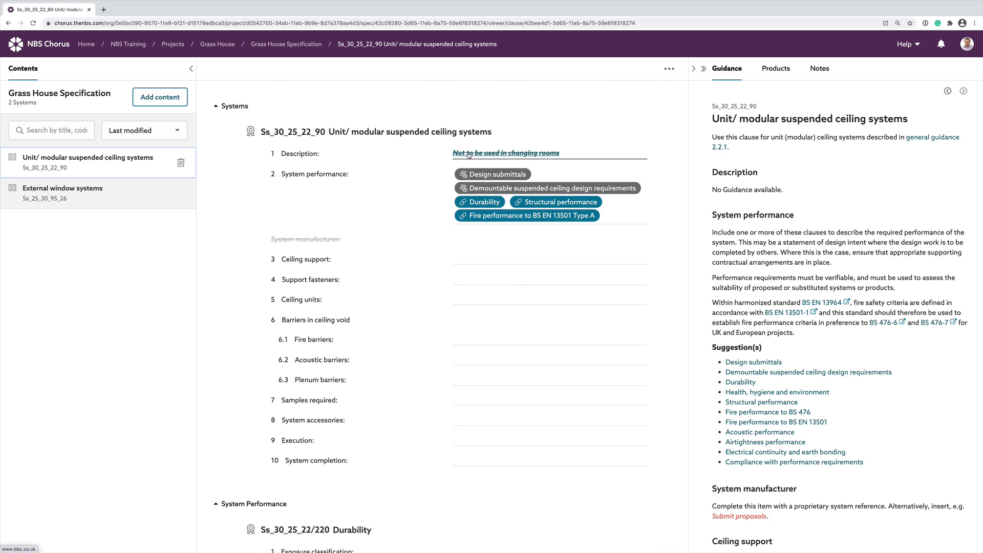
left_click(504, 153)
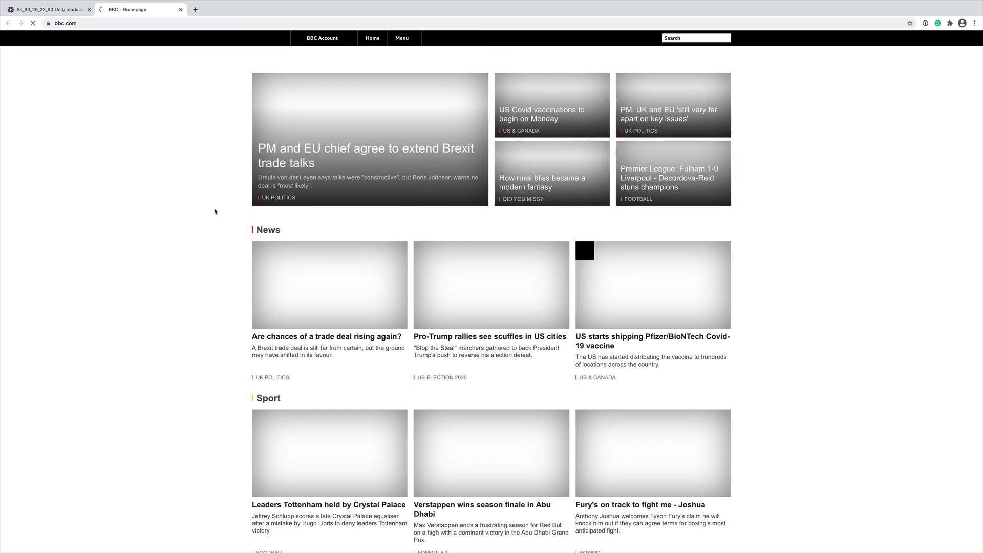
left_click(181, 9)
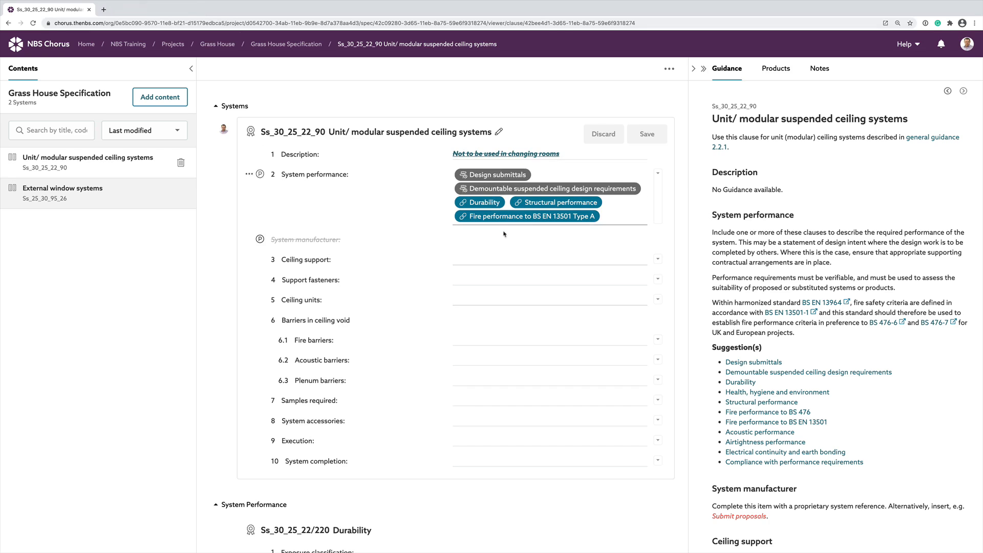
Add a new Demountable suspended ceiling design requirements clause from System performance in the suspended ceiling clause
left_click(492, 192)
left_click(492, 191)
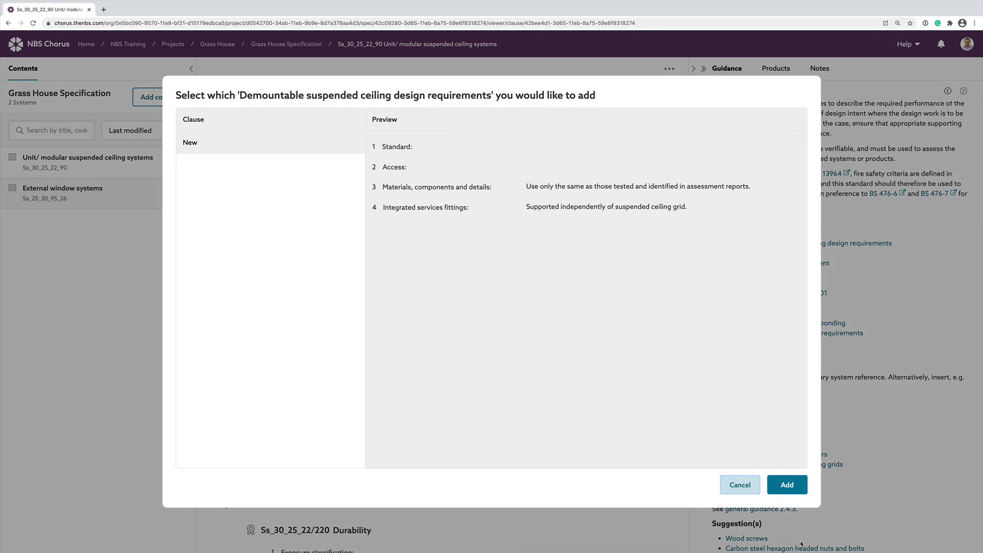
left_click(785, 490)
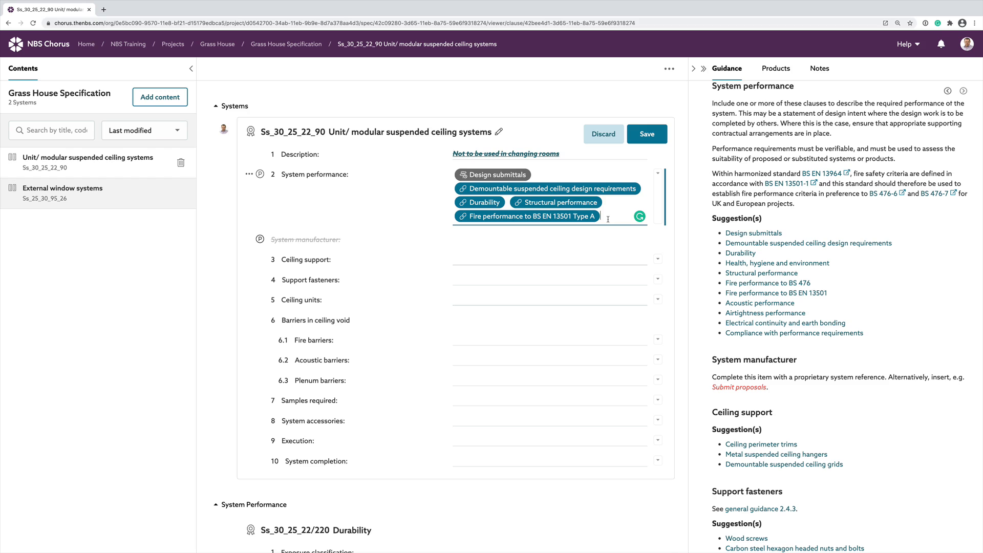
Remove Fire performance to BS EN 13501 Type A from System performance, save, and delete its linked clause too
key("BackSpace")
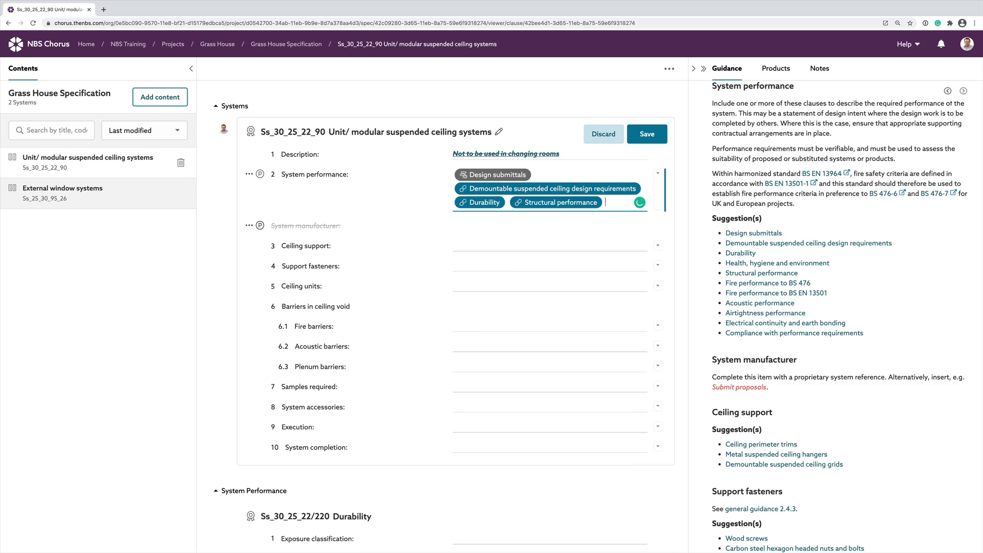
left_click(647, 134)
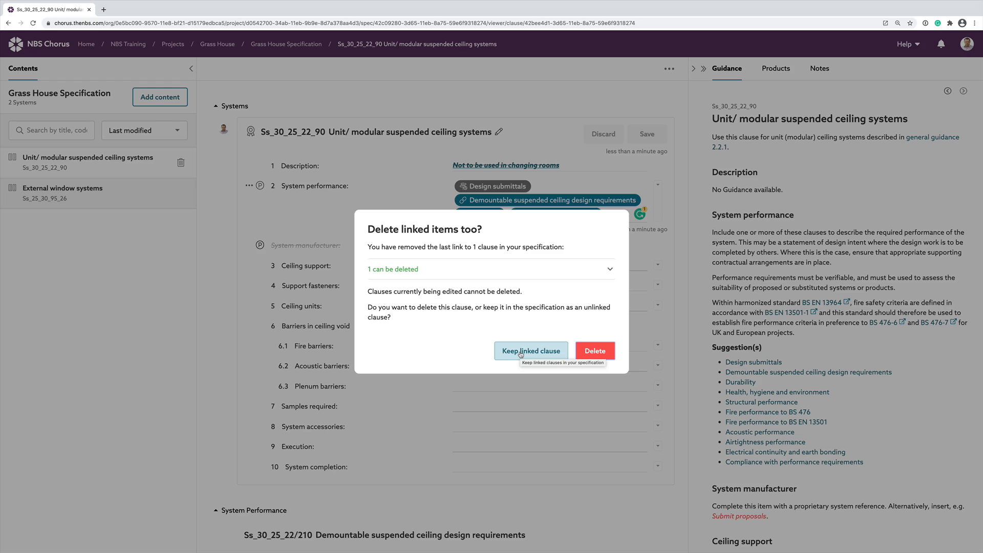
left_click(590, 351)
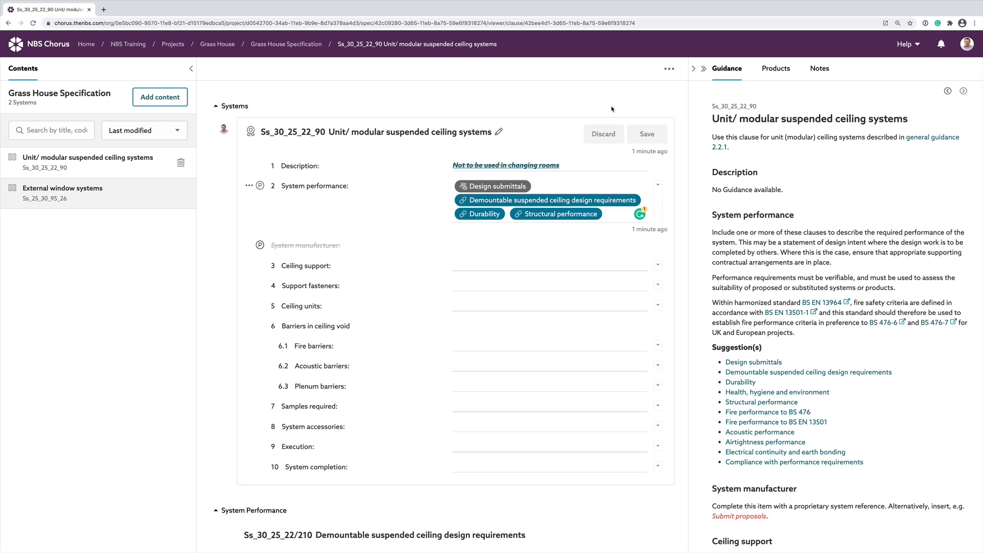
Open the Mechanical Specification in the Uniclass 2015 master folder
left_click(52, 62)
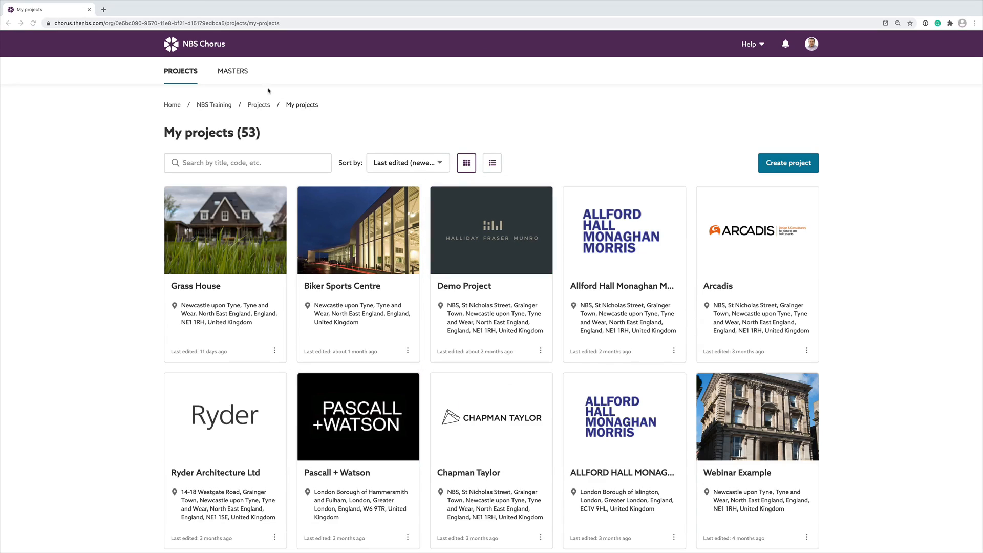
left_click(234, 71)
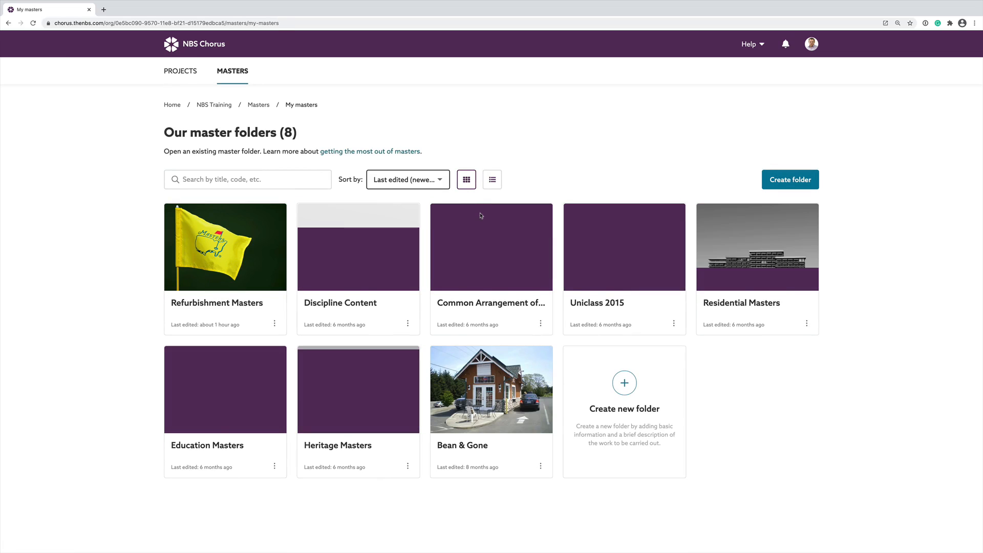
left_click(634, 267)
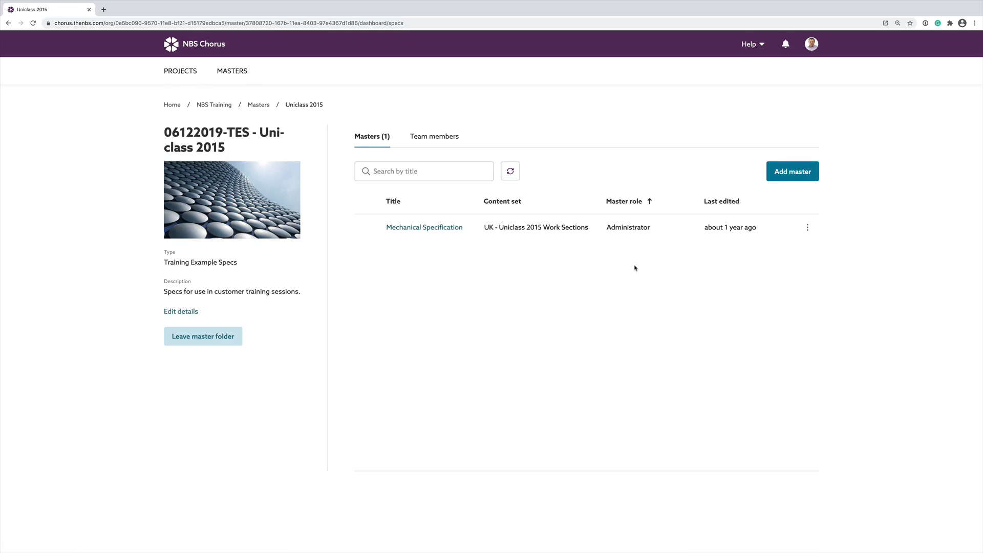
left_click(438, 228)
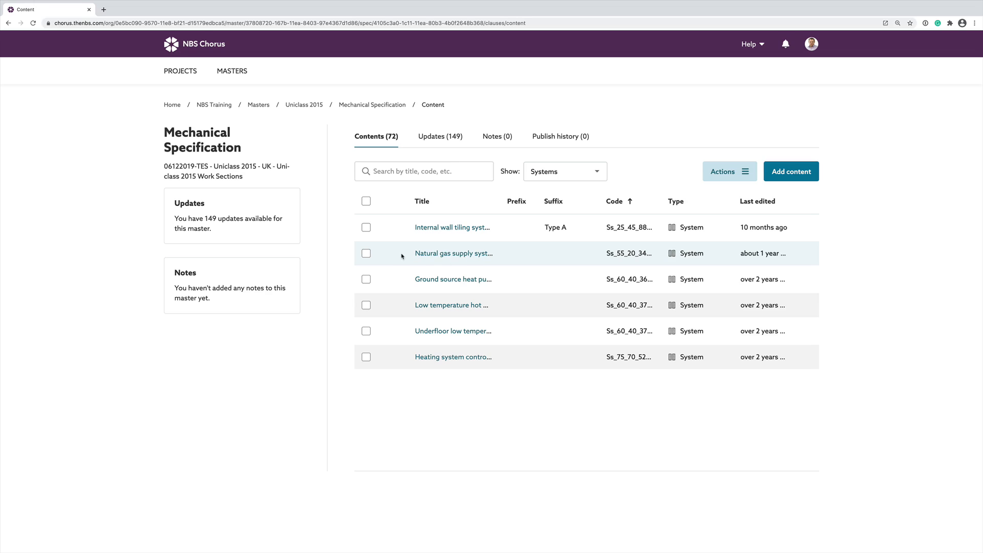
Copy the Natural gas supply systems and Low temperature hot water heating systems clauses to the Biker Sports Centre project's Sports centre refurbishment specification
left_click(366, 254)
left_click(366, 305)
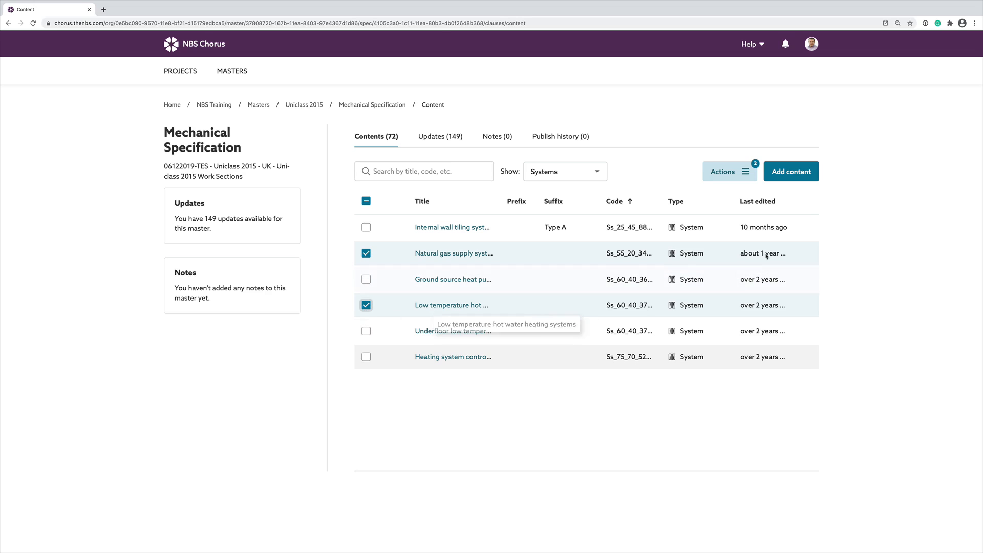
left_click(750, 172)
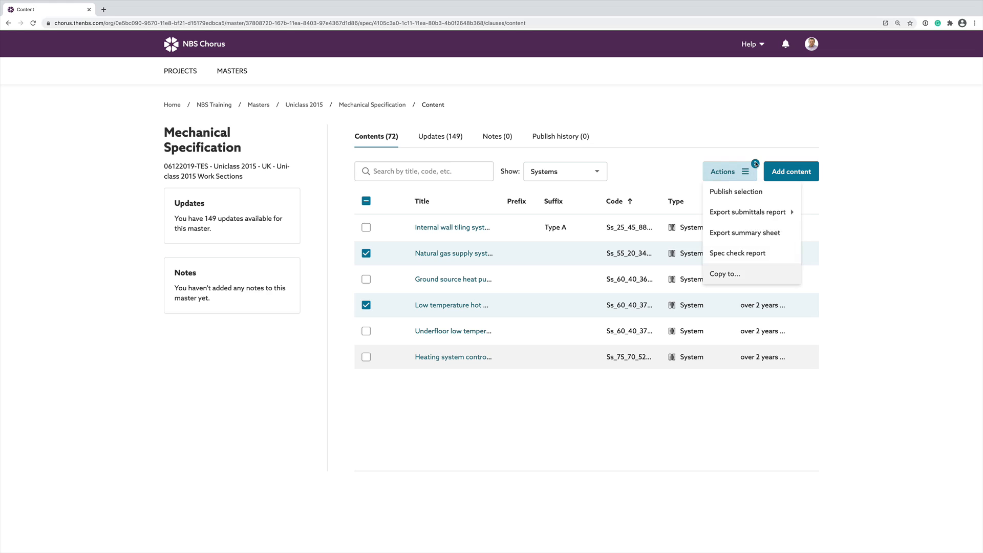
left_click(734, 276)
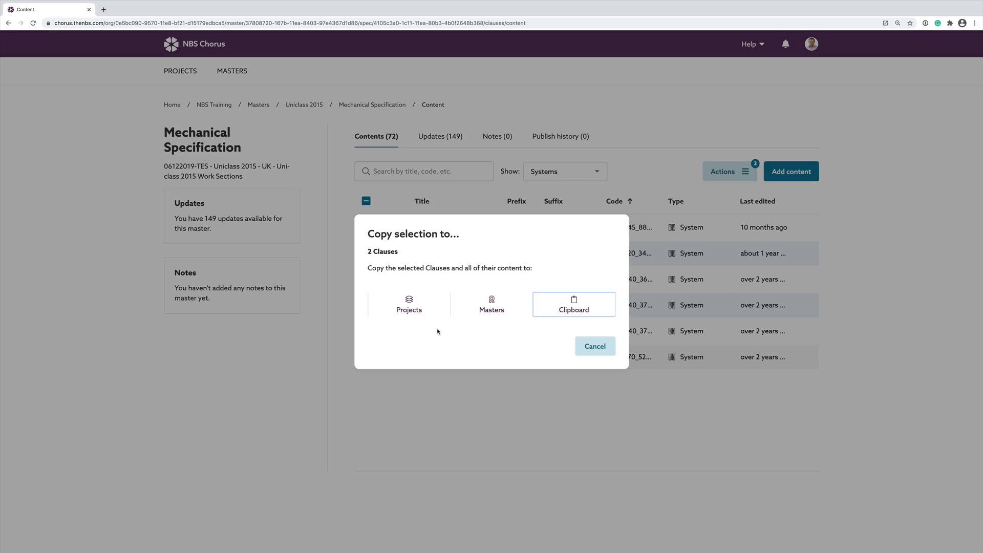
left_click(421, 302)
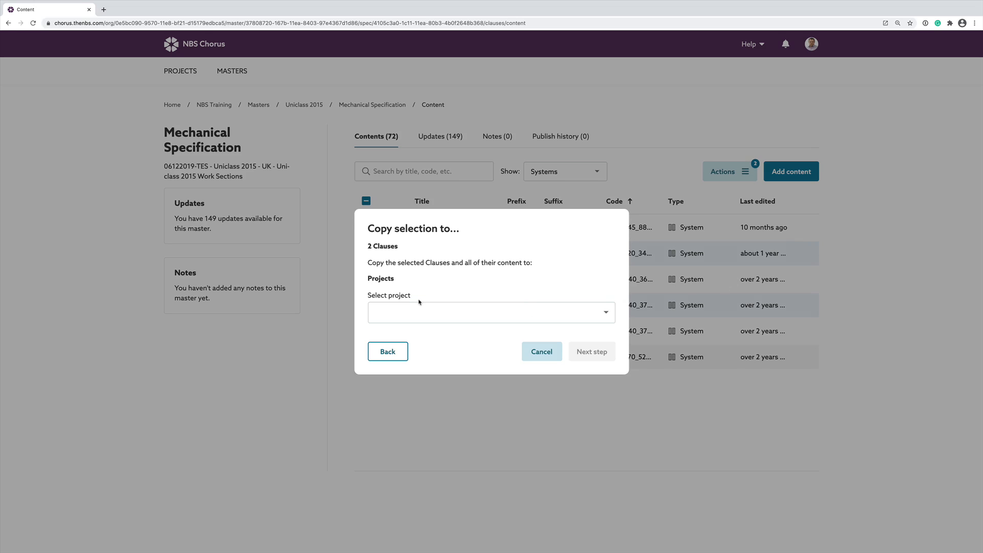
left_click(607, 314)
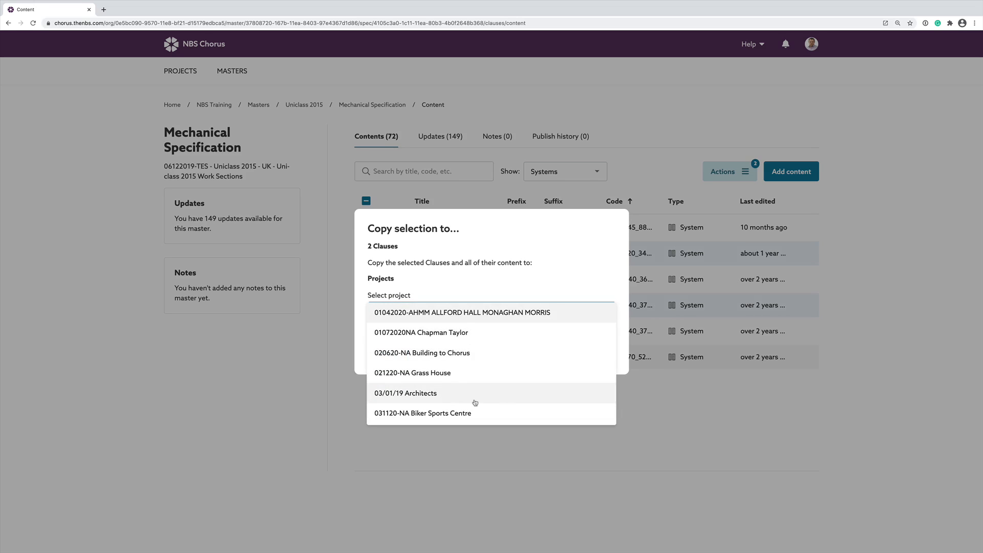
left_click(448, 415)
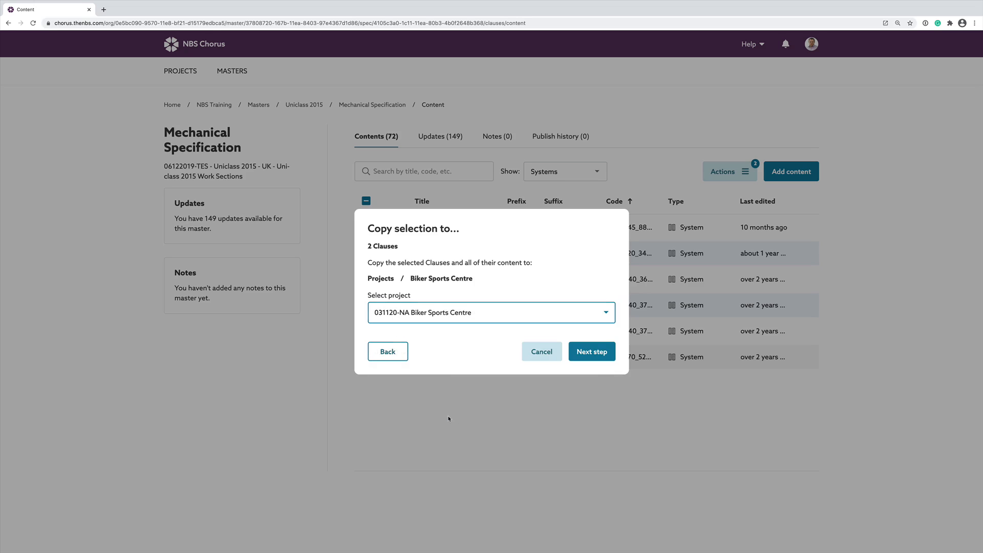
left_click(602, 354)
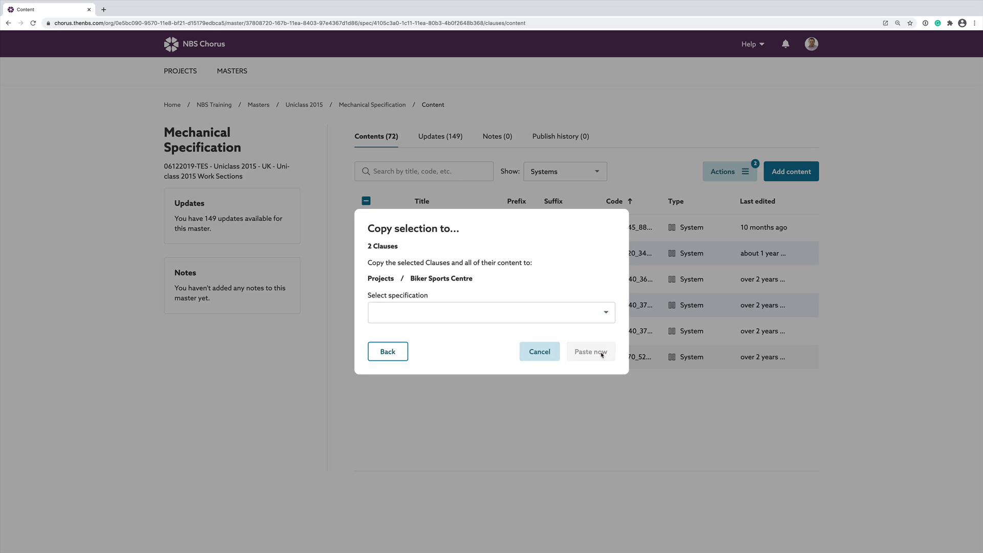
left_click(606, 314)
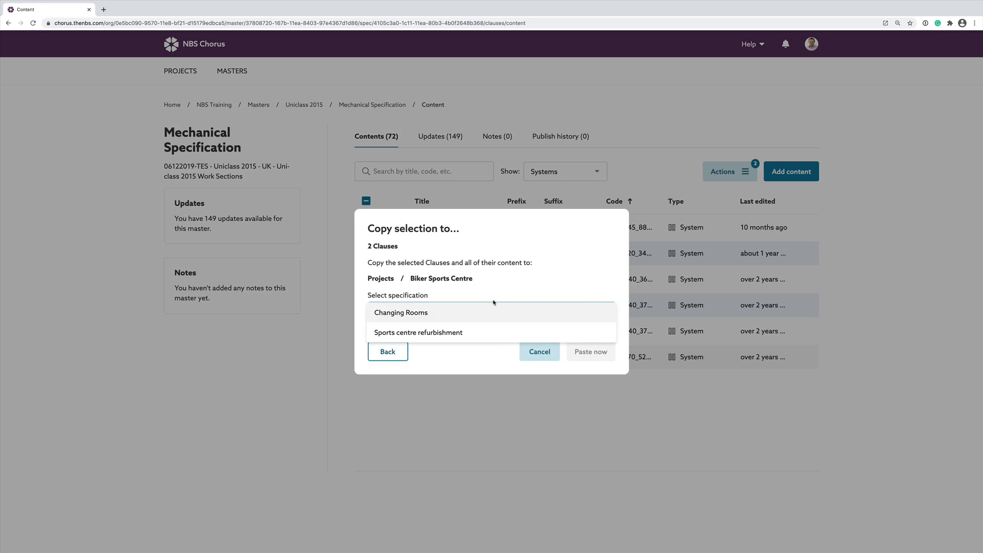
left_click(421, 333)
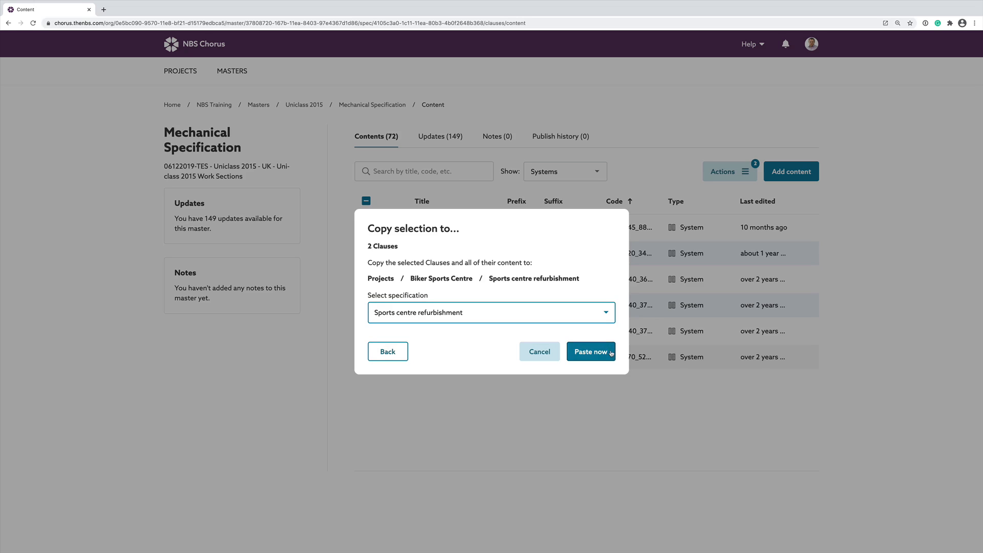
left_click(594, 356)
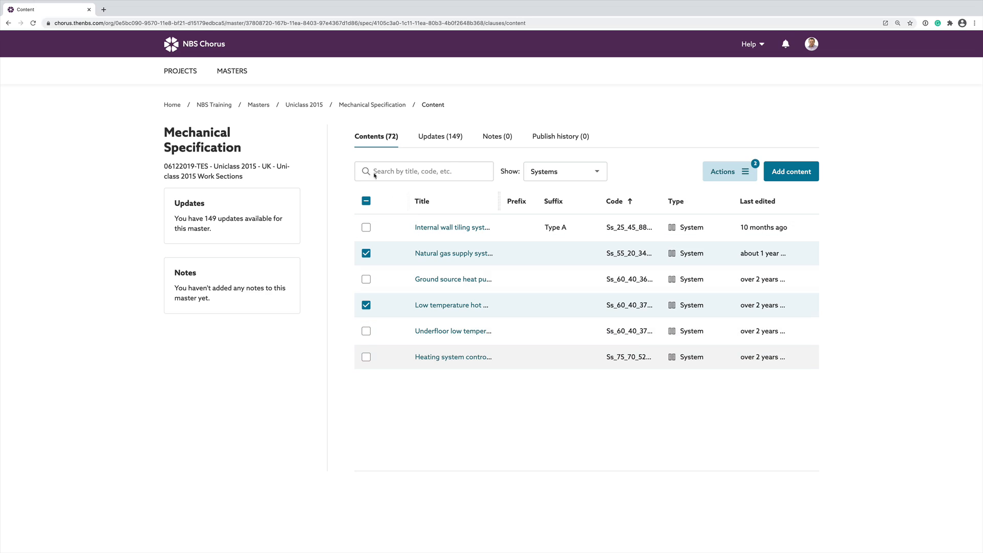
Open the Sports centre refurbishment specification in the Biker Sports Centre project and widen the Title column to show fuller system names
left_click(193, 77)
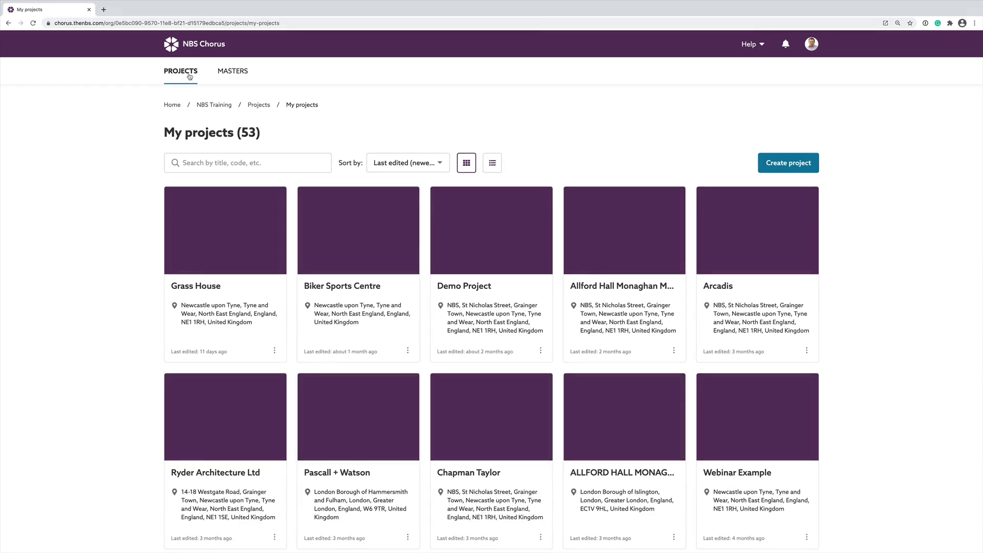
left_click(361, 254)
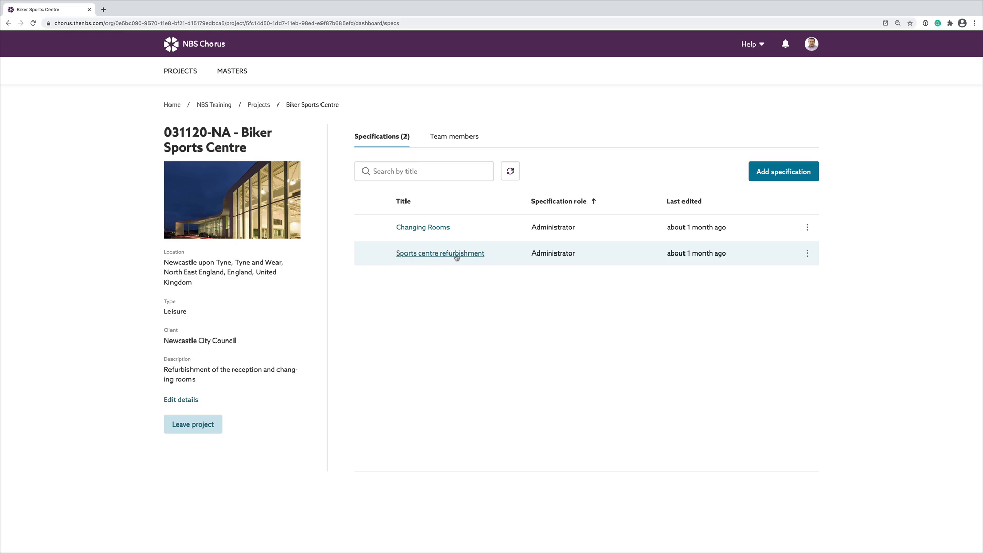
left_click(456, 256)
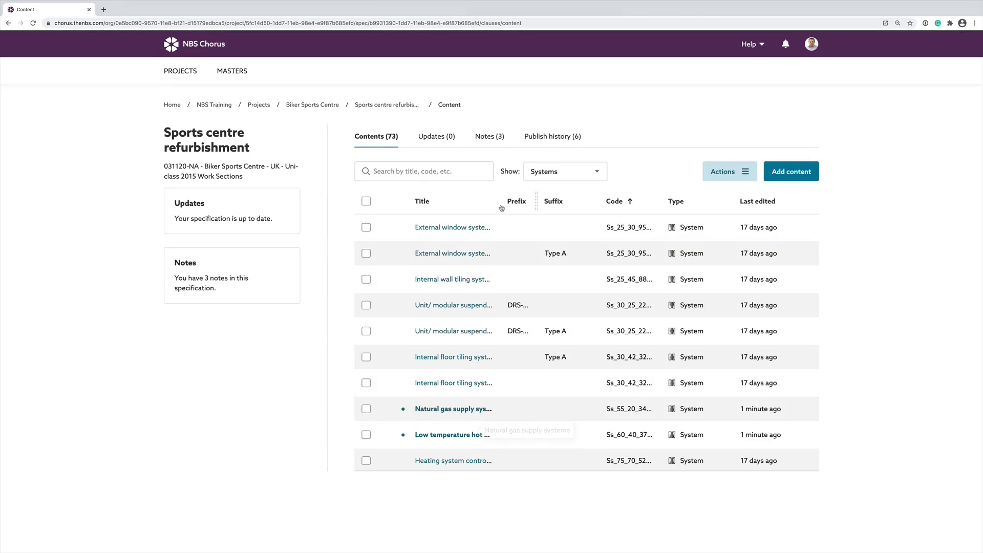
left_click_drag(500, 205, 547, 201)
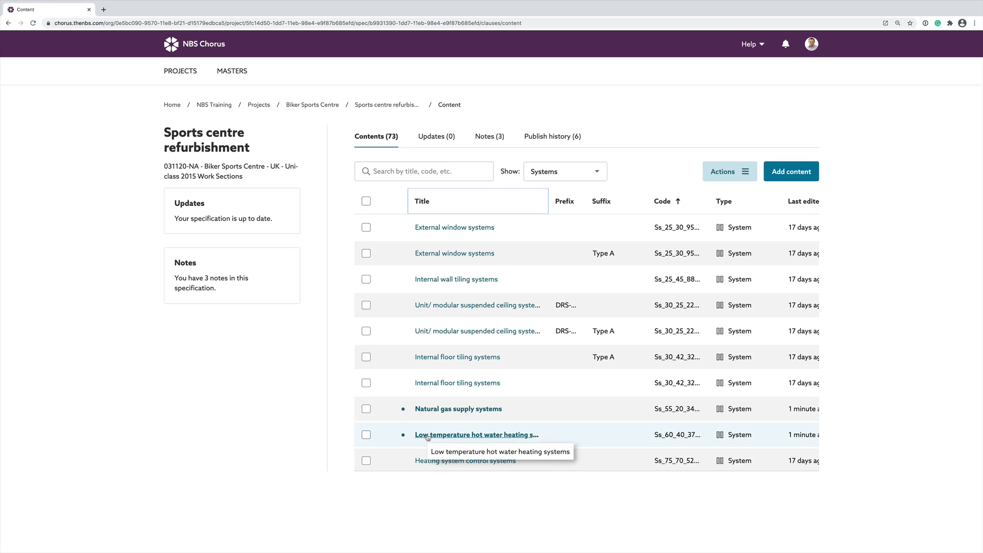
Open the copied Natural gas supply systems clause and review its linked system performance and product clauses, including the shared identification labels
left_click(453, 410)
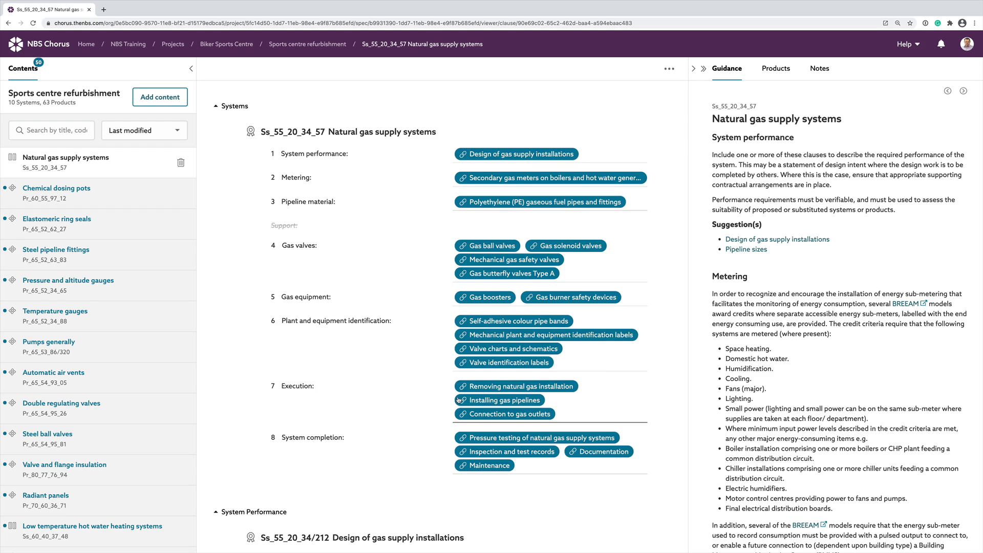
scroll(458, 405, "down", 1)
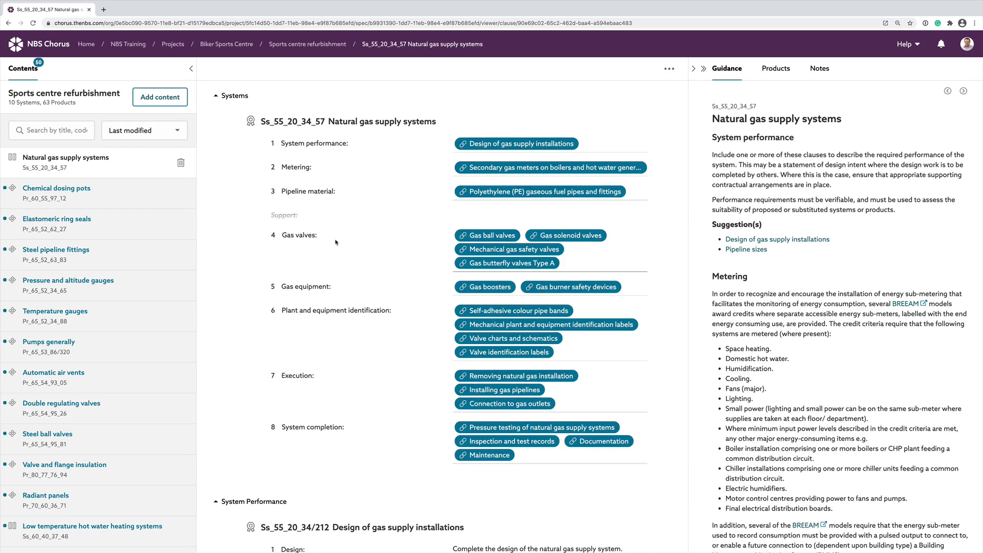
scroll(335, 242, "down", 1)
scroll(336, 242, "down", 7)
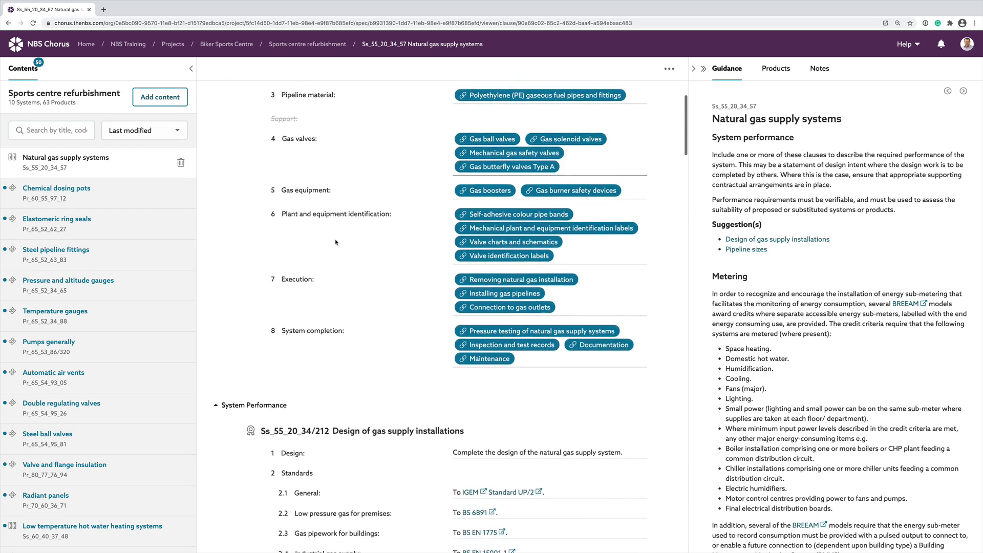
scroll(335, 242, "down", 3)
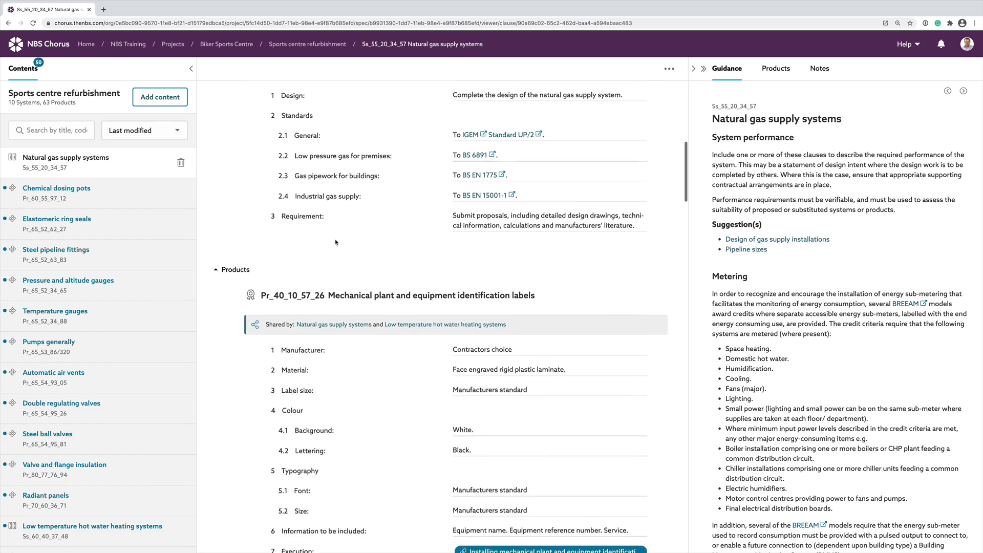
scroll(335, 243, "down", 1)
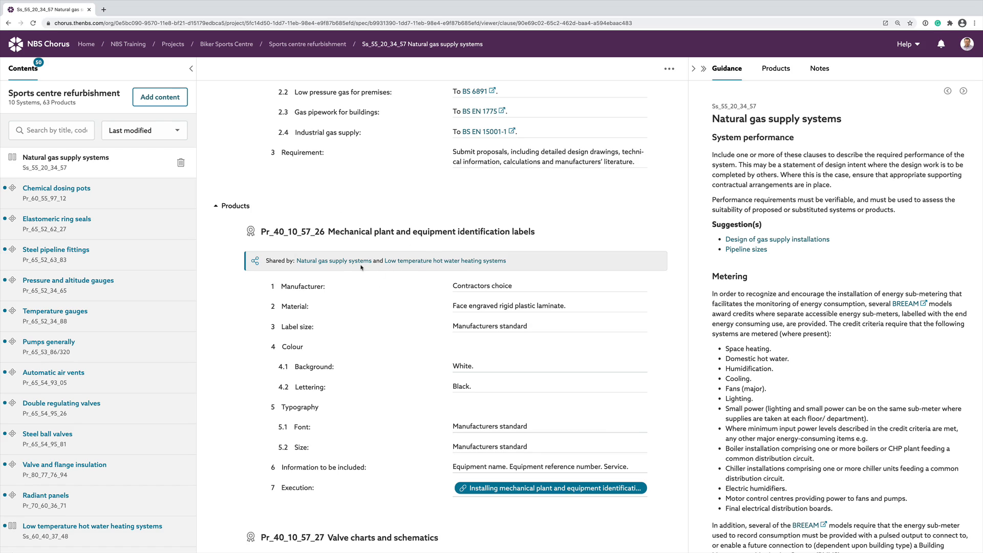
Follow the shared-by link to Low temperature hot water heating systems and review its system performance clauses and shared identification labels
left_click(418, 262)
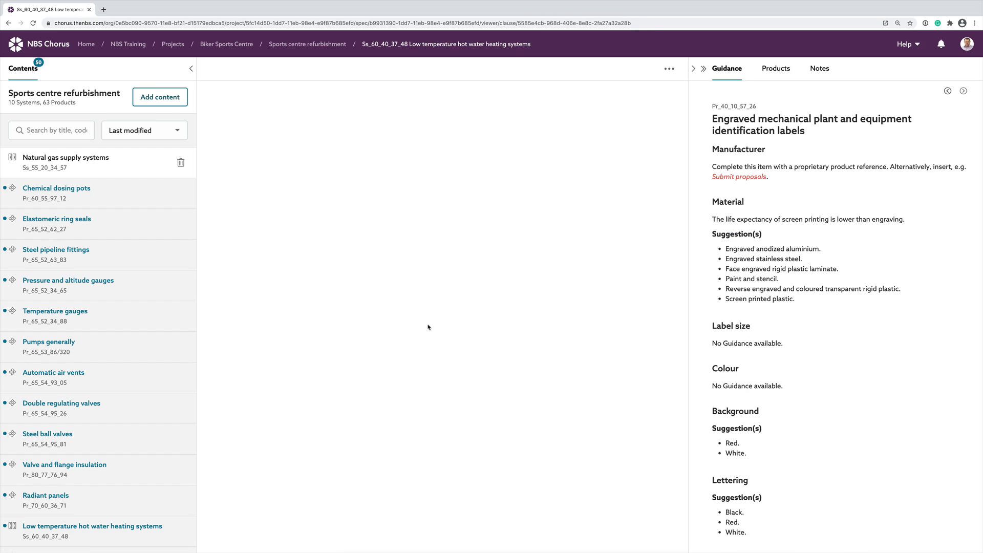
scroll(428, 327, "down", 20)
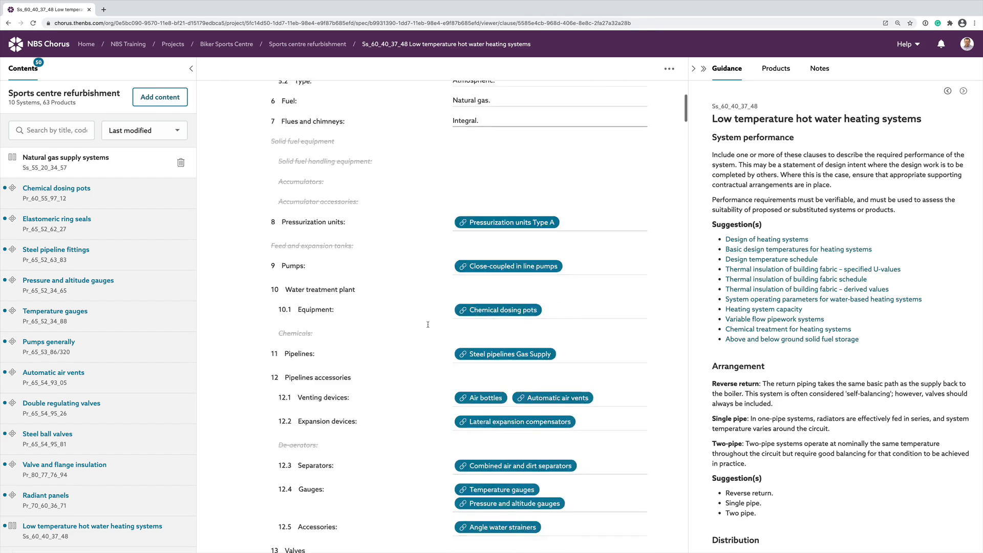
scroll(428, 324, "down", 8)
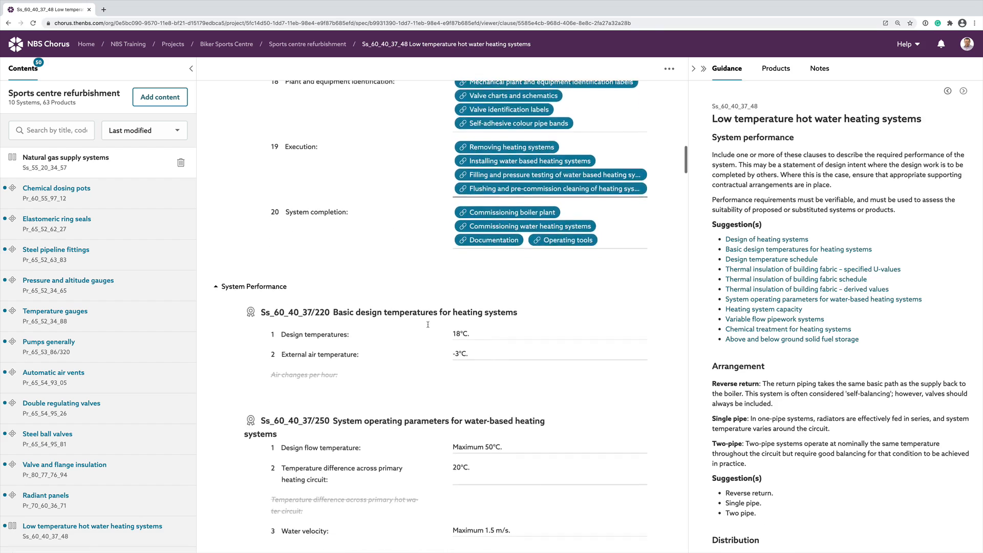
scroll(428, 326, "down", 1)
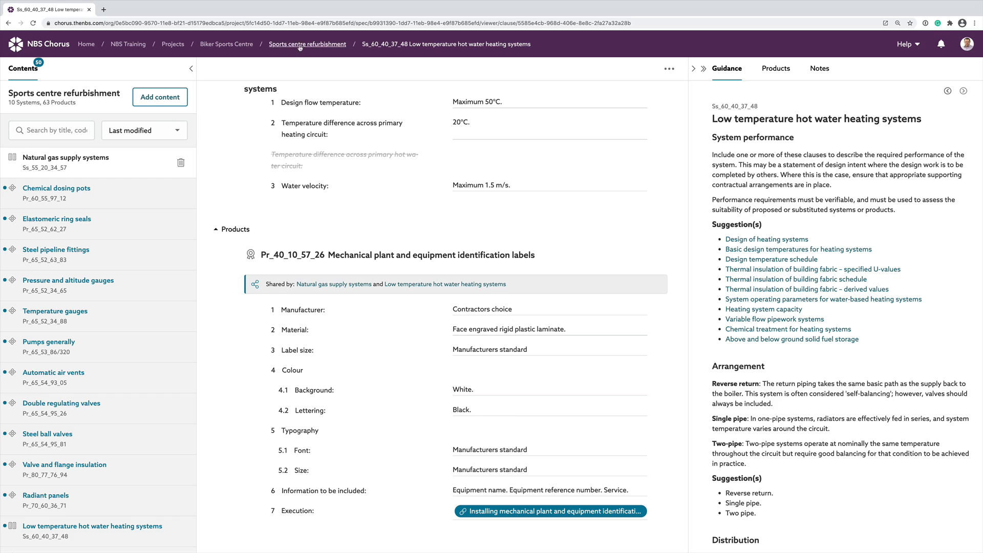
Open the Changing Rooms specification in the Biker Sports Centre project and widen the Title column to show fuller system names
left_click(250, 44)
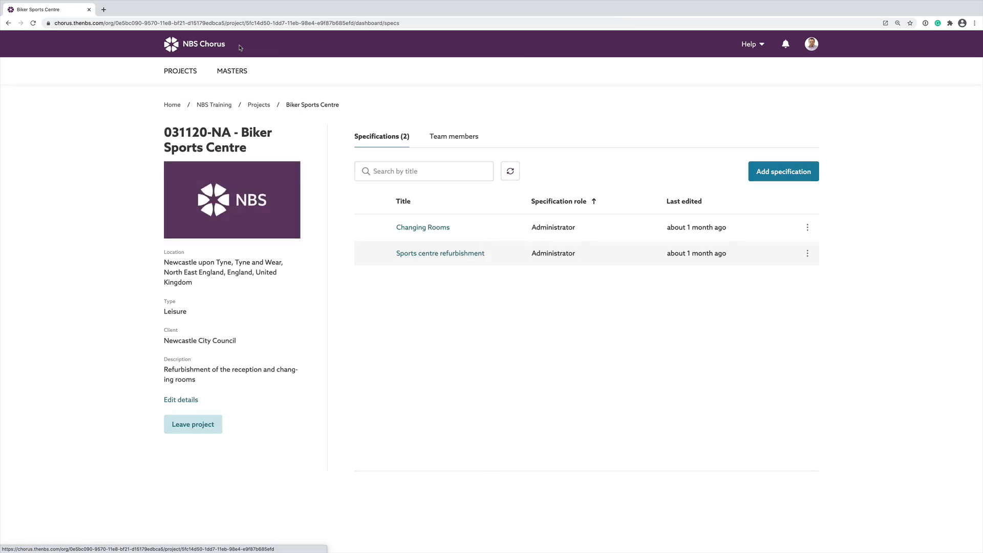
left_click(442, 230)
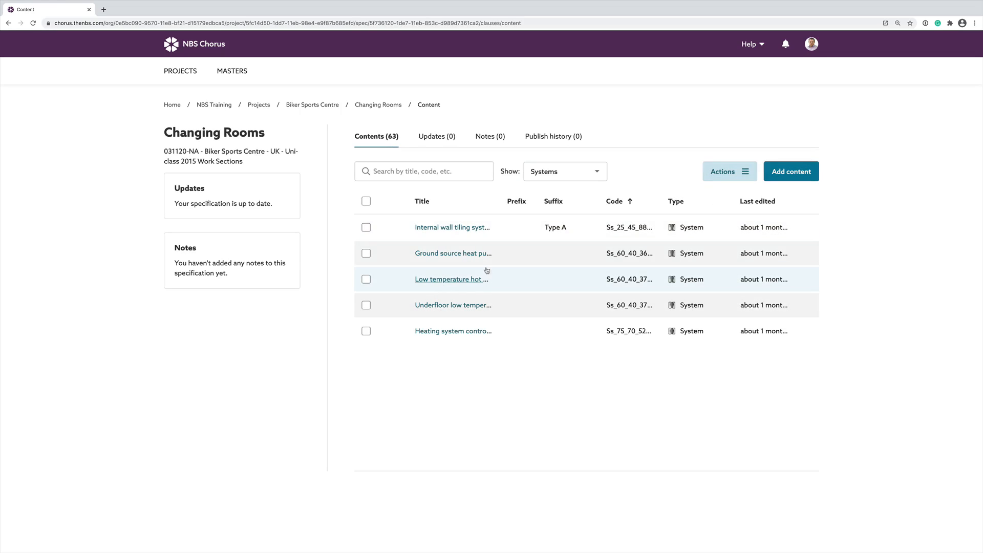
left_click_drag(498, 201, 574, 201)
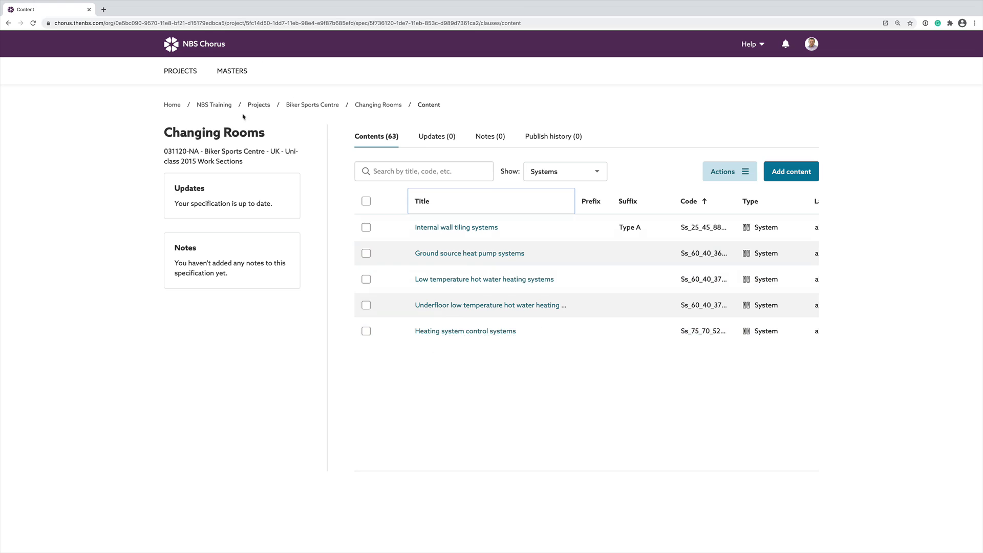
Return to the Mechanical Specification in the Uniclass 2015 master folder
left_click(231, 74)
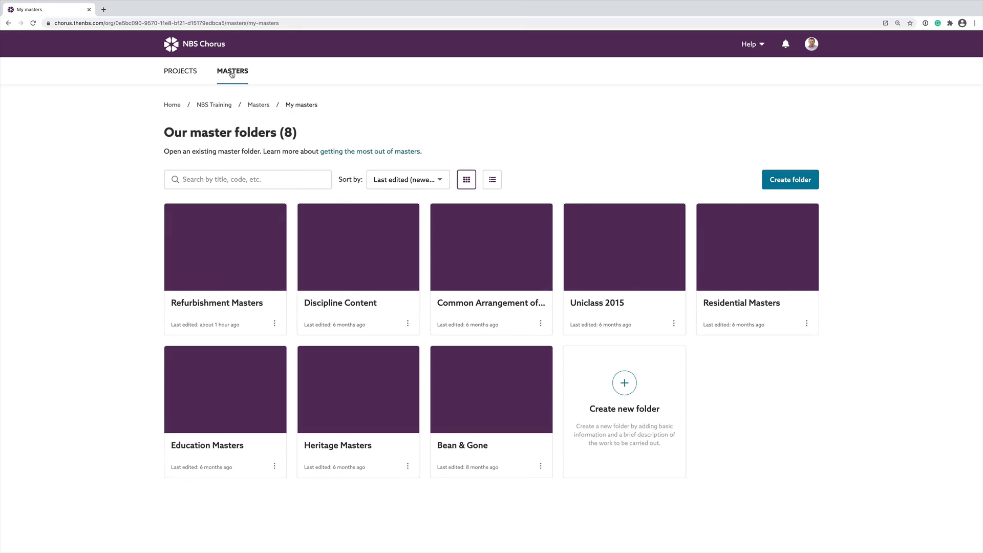
left_click(609, 240)
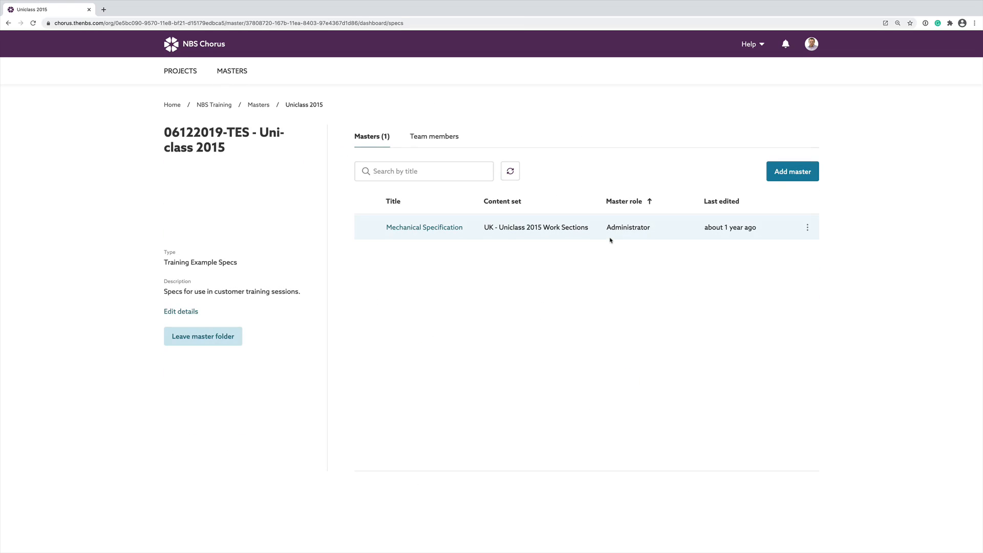
left_click(450, 228)
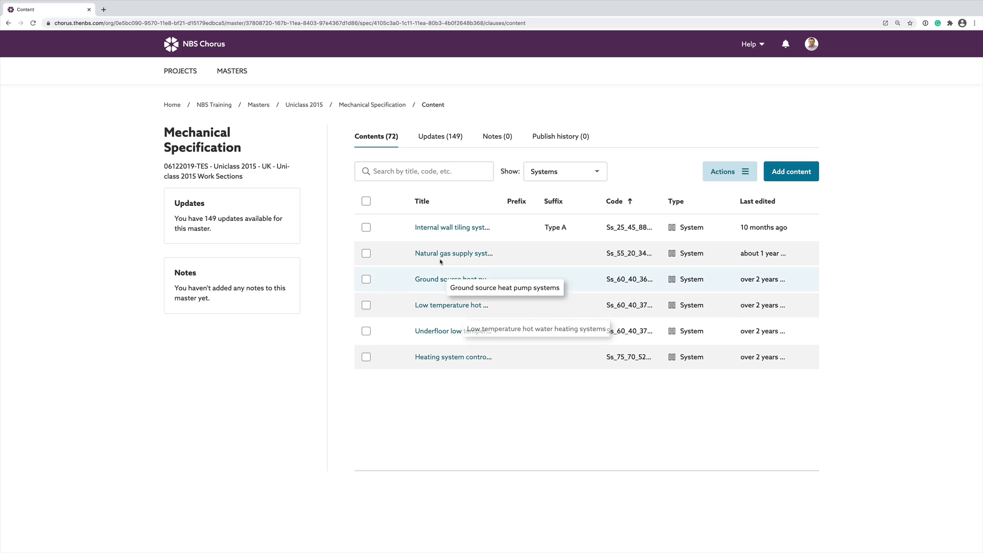
Copy the Natural gas supply systems clause and its content to the Changing Rooms specification in the 031120-NA Biker Sports Centre project
left_click(366, 254)
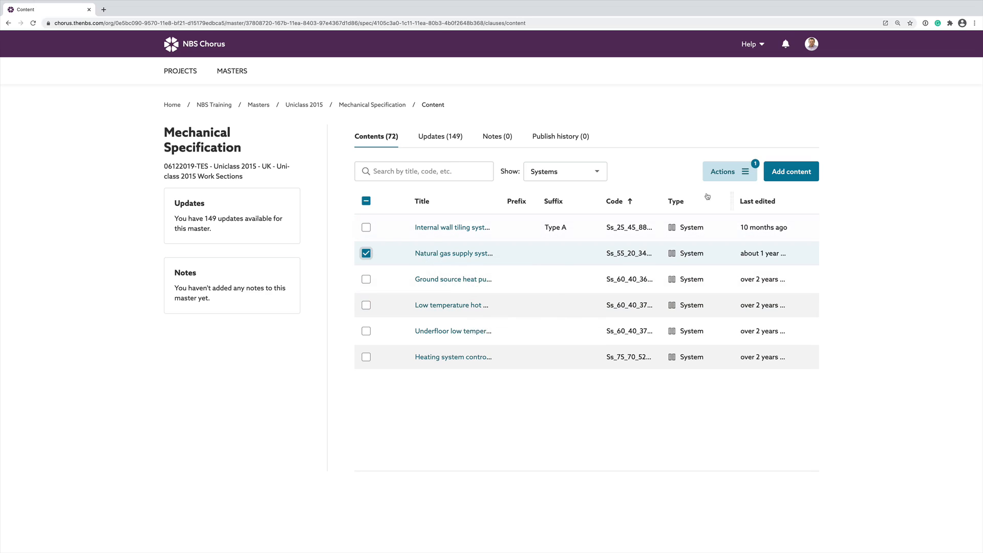
left_click(718, 176)
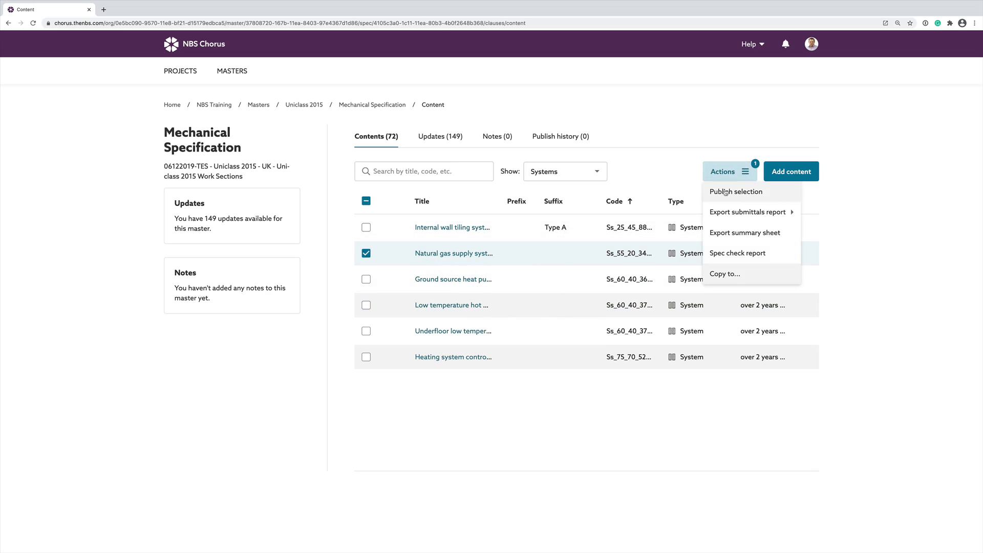
left_click(733, 276)
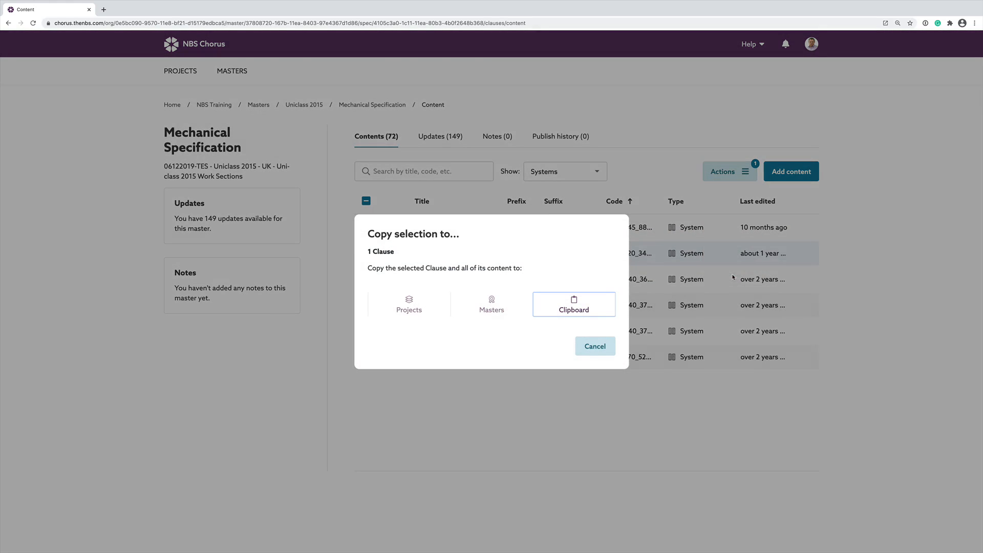
left_click(408, 308)
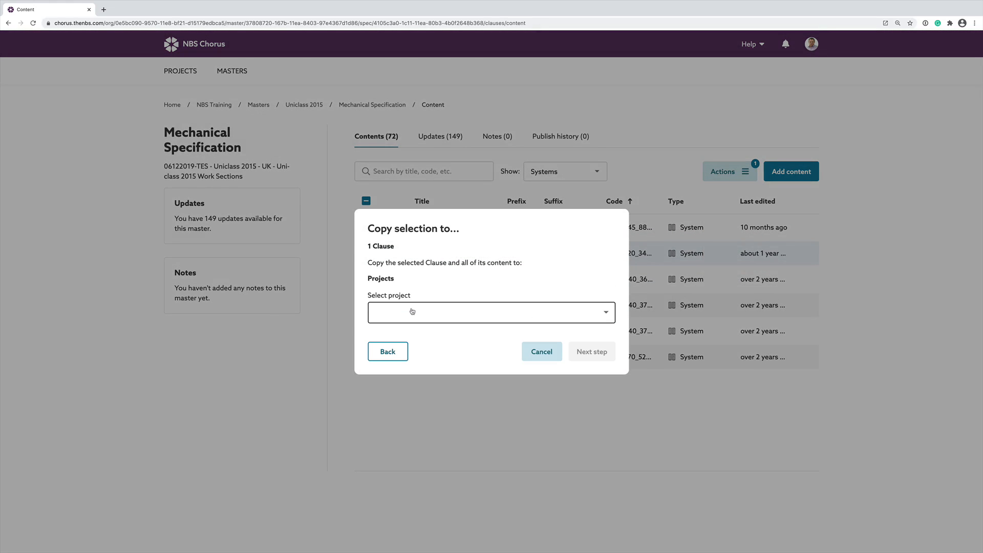
left_click(606, 314)
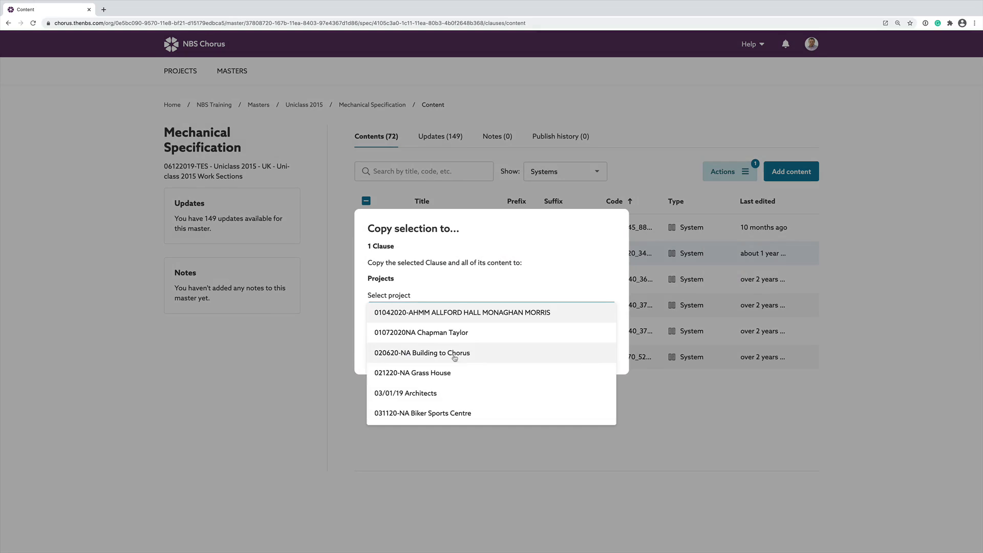
left_click(465, 413)
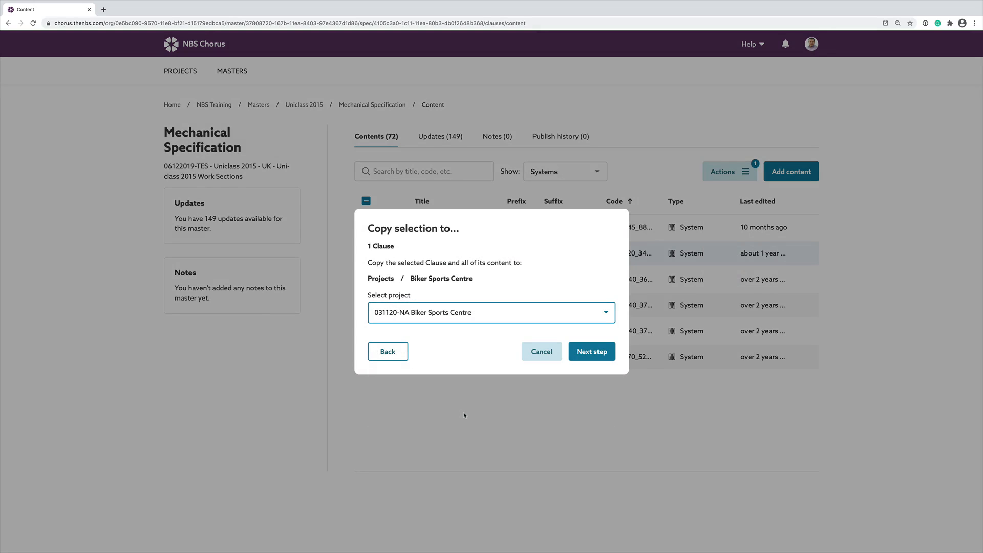
left_click(601, 364)
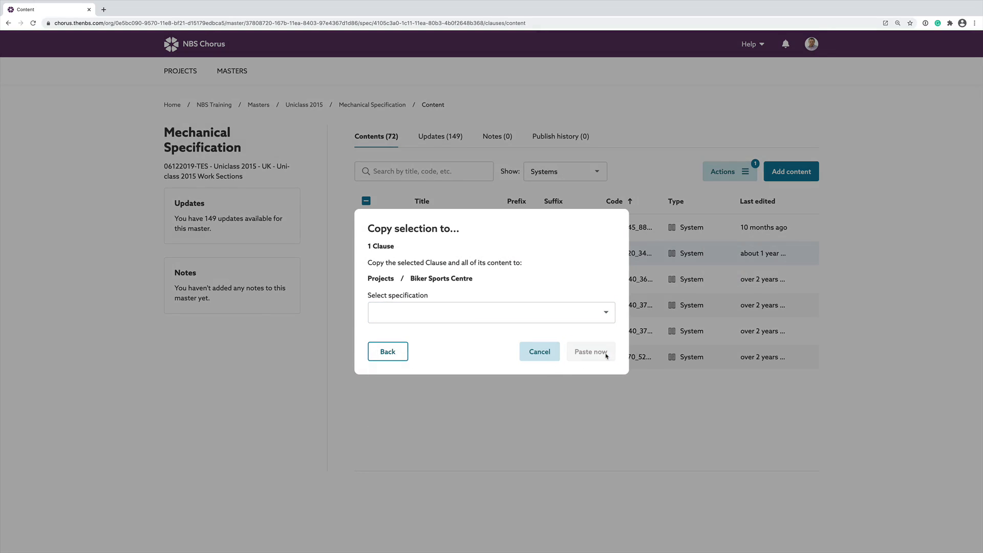
left_click(606, 314)
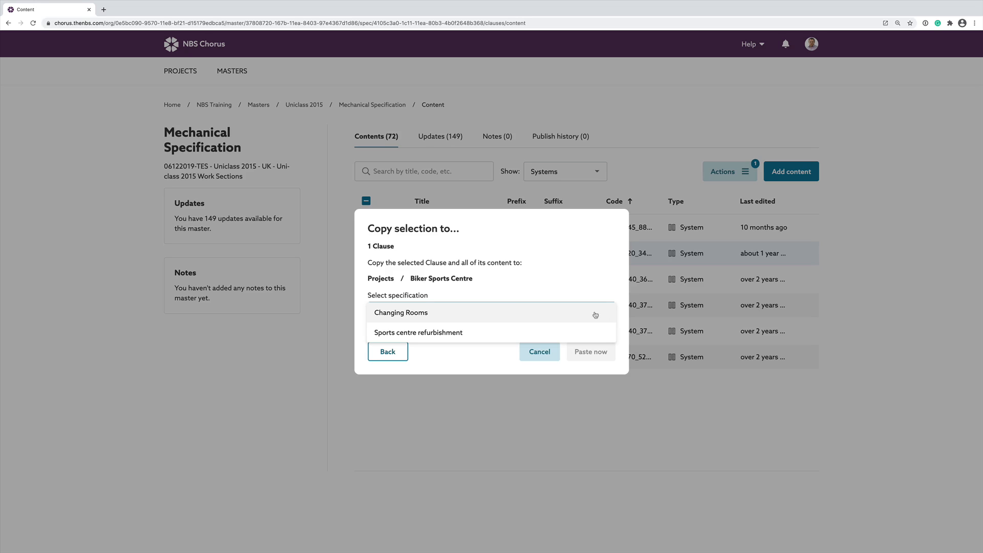
left_click(393, 313)
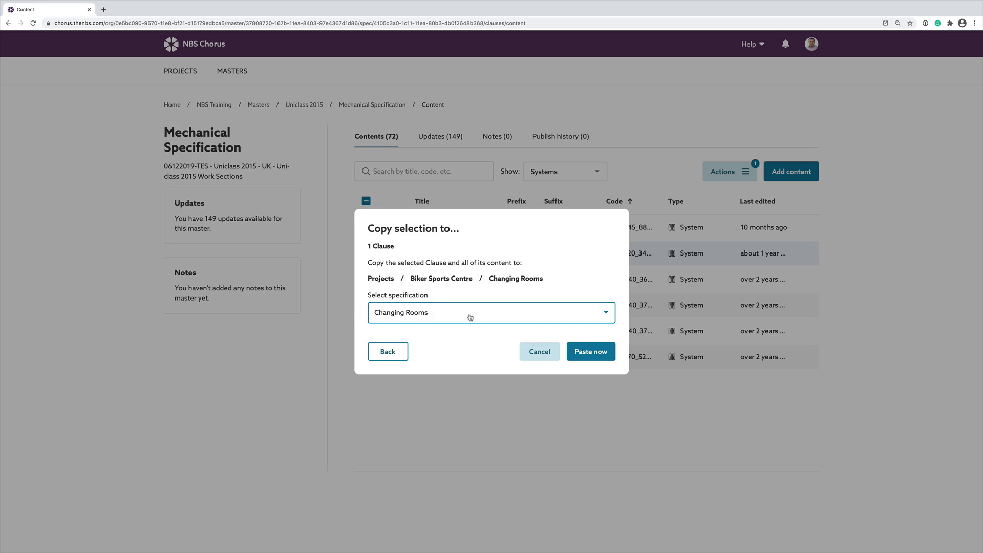
left_click(594, 356)
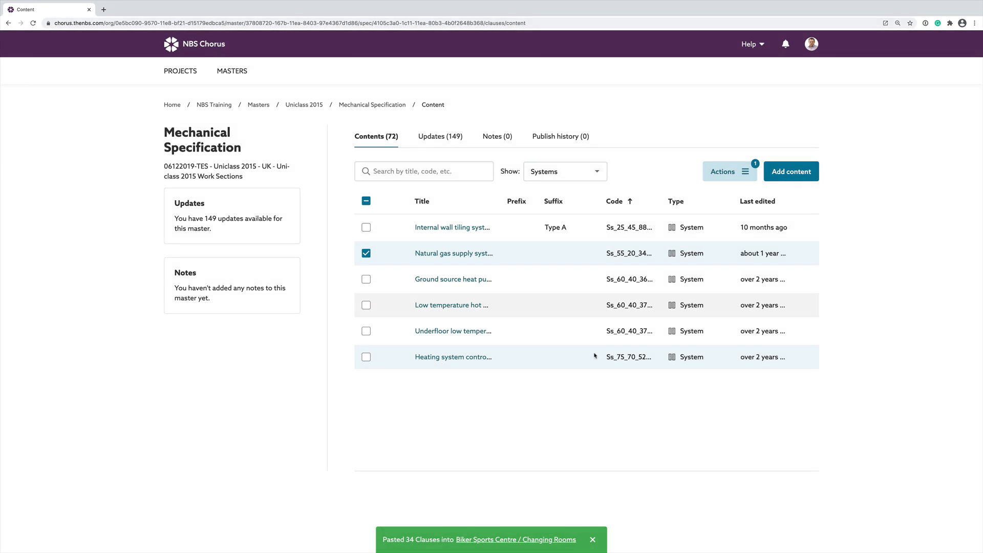
Open the copied Natural gas supply systems clause in Biker Sports Centre's Changing Rooms specification and review its system performance and product clauses
left_click(183, 72)
left_click(331, 236)
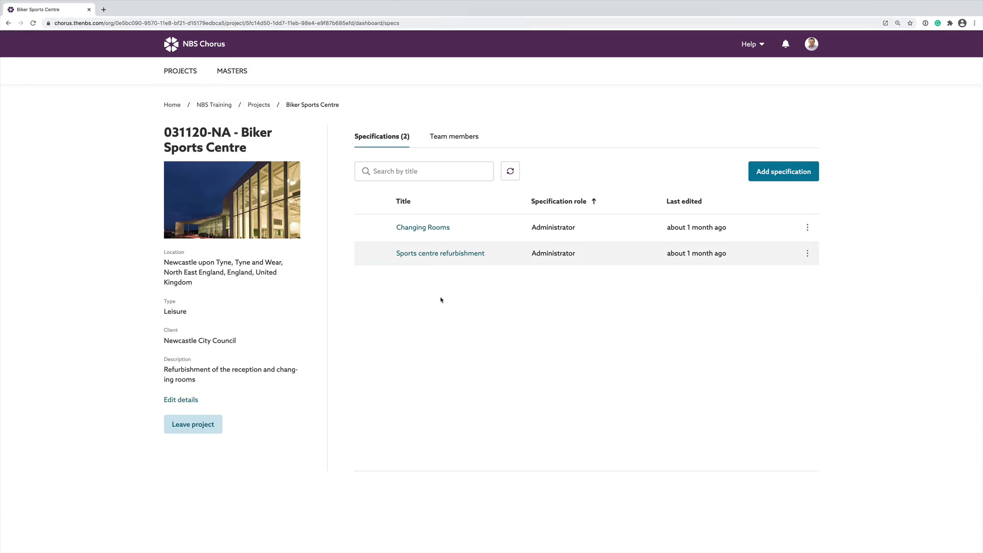
left_click(436, 229)
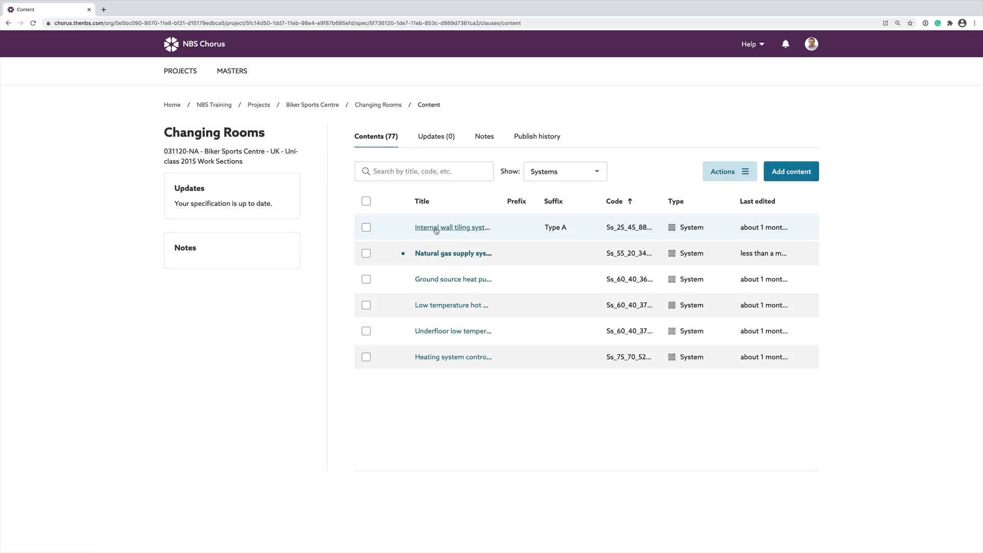
left_click(453, 255)
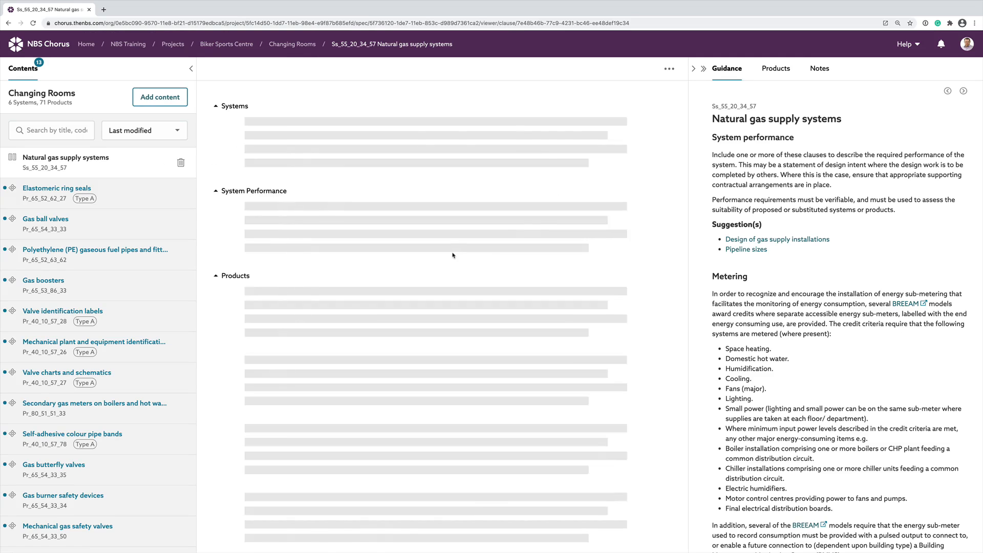
scroll(469, 354, "down", 6)
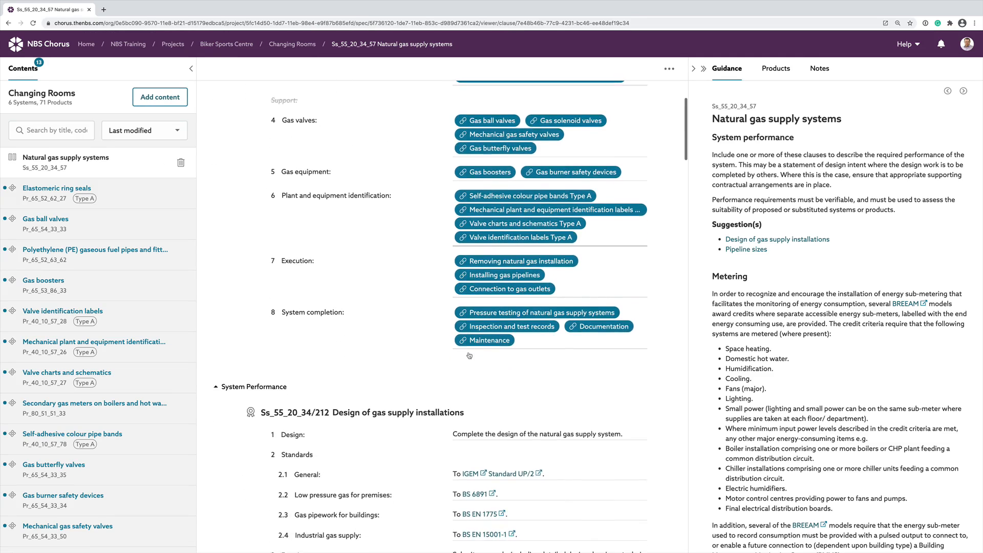
scroll(469, 354, "down", 3)
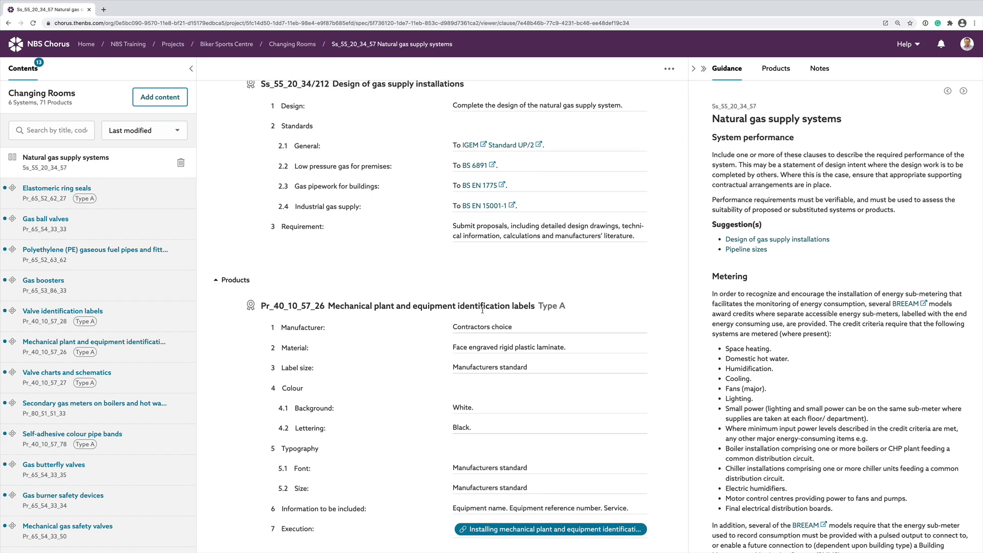
scroll(483, 322, "down", 1)
scroll(484, 338, "down", 1)
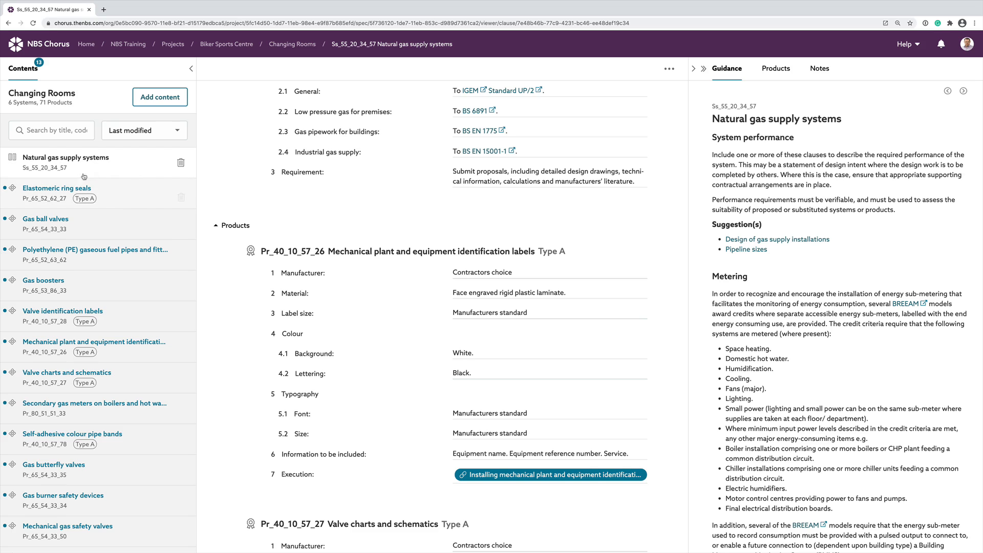
Search the Changing Rooms contents for "mech" to compare the mechanical clauses, and return to the project list
left_click(35, 131)
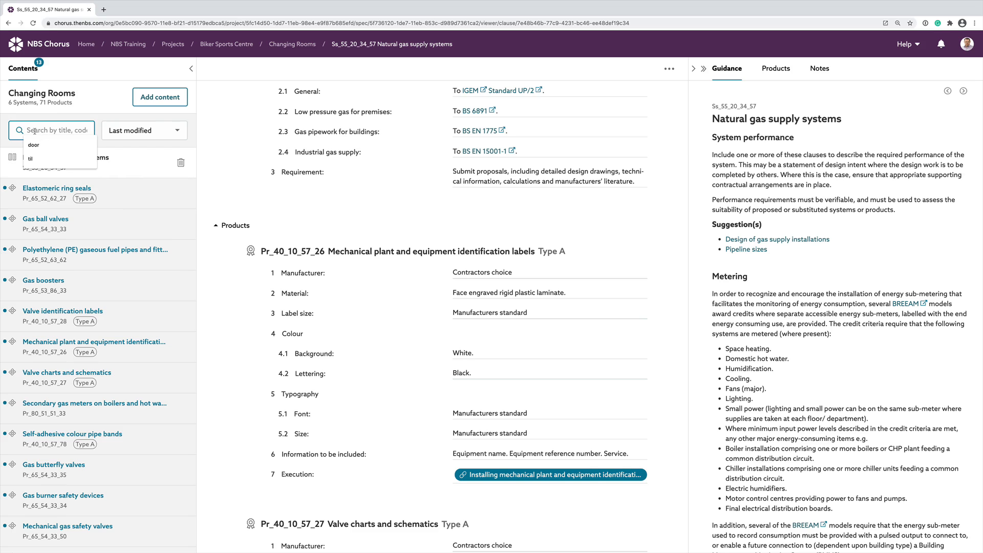
type("mech")
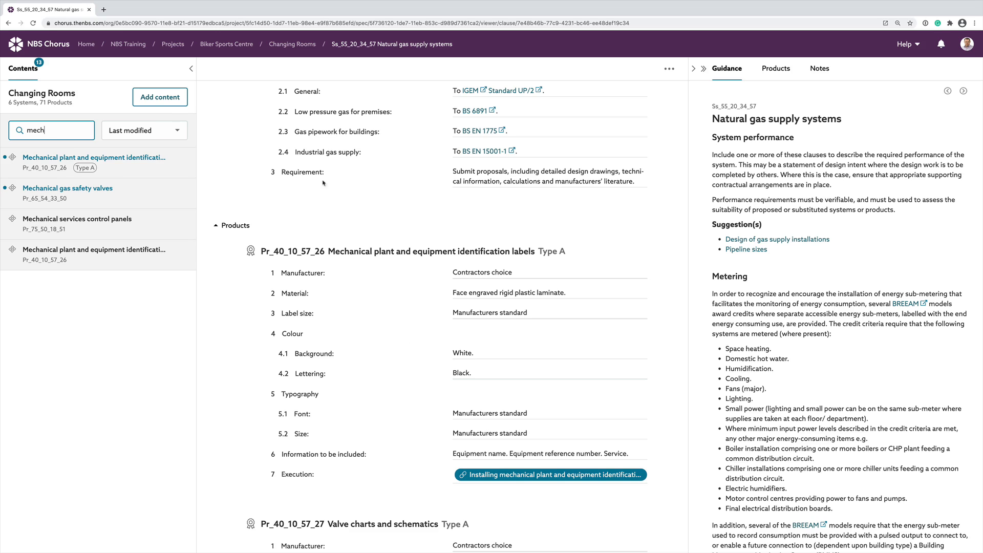
left_click(68, 47)
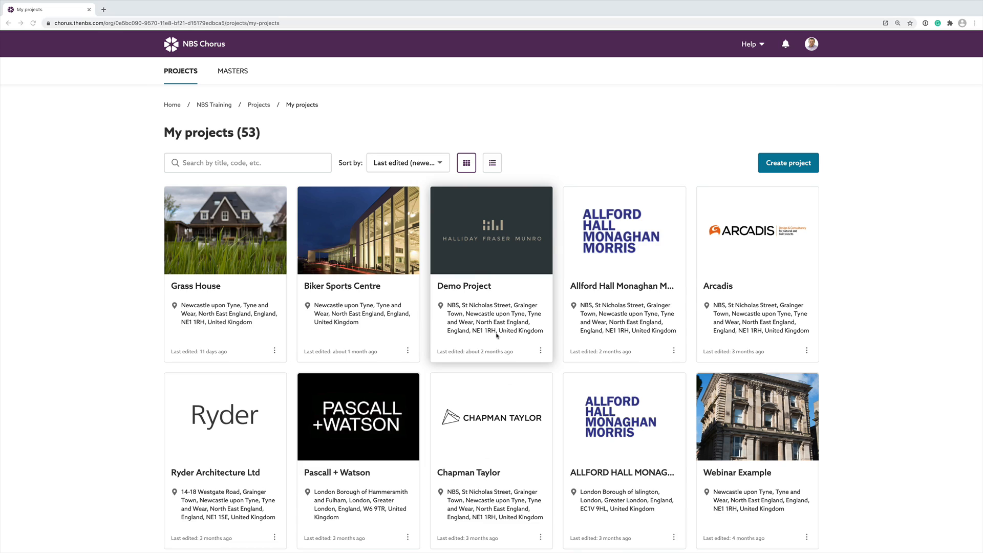
left_click(104, 9)
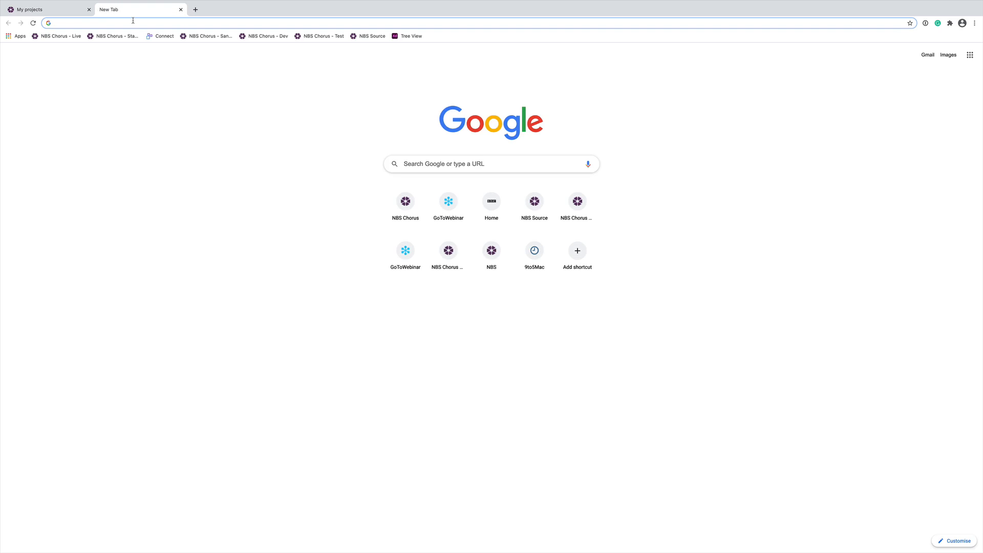
type("www.")
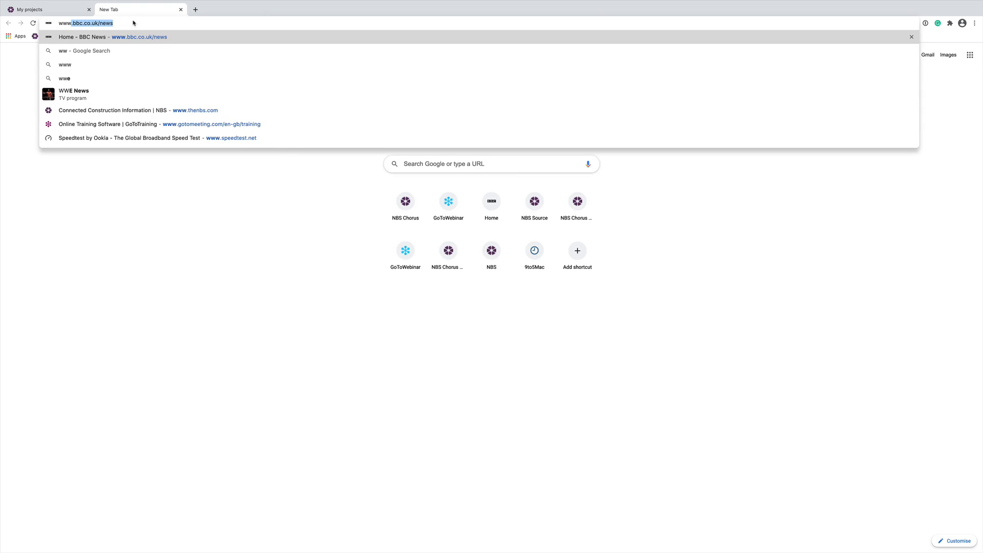
type("thenbs.ci")
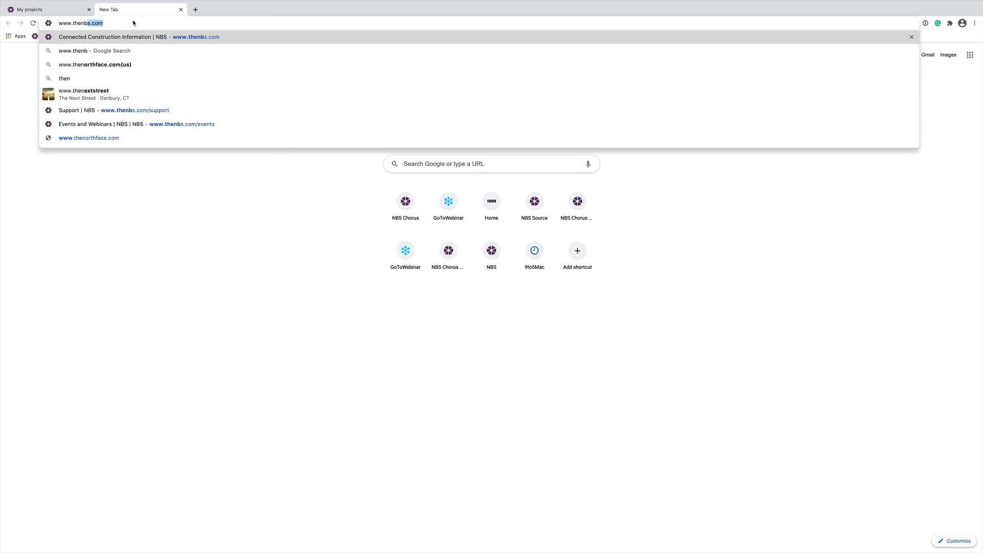
key("BackSpace")
type("om")
key("Return")
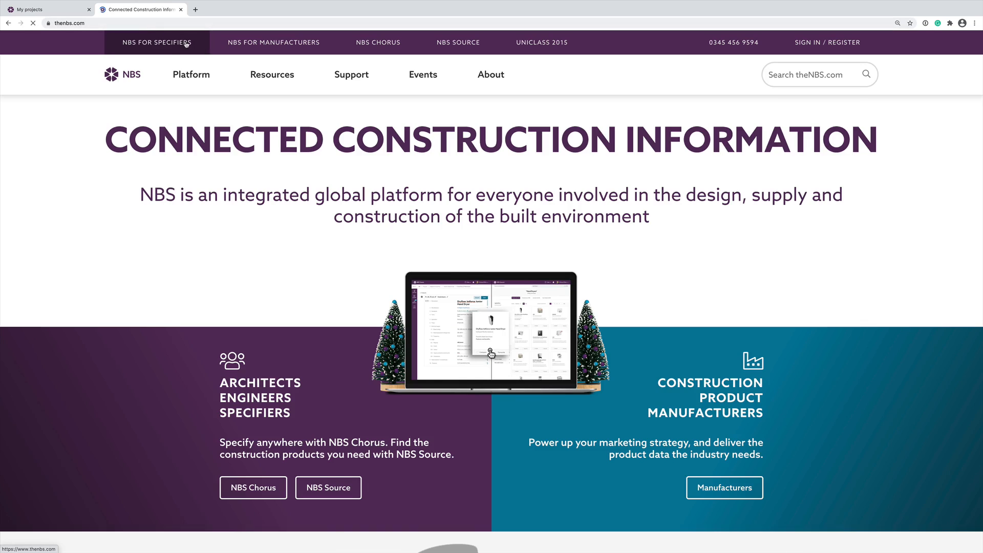
Go to the NBS website's support area and open the NBS Chorus knowledge base
mouse_move(300, 85)
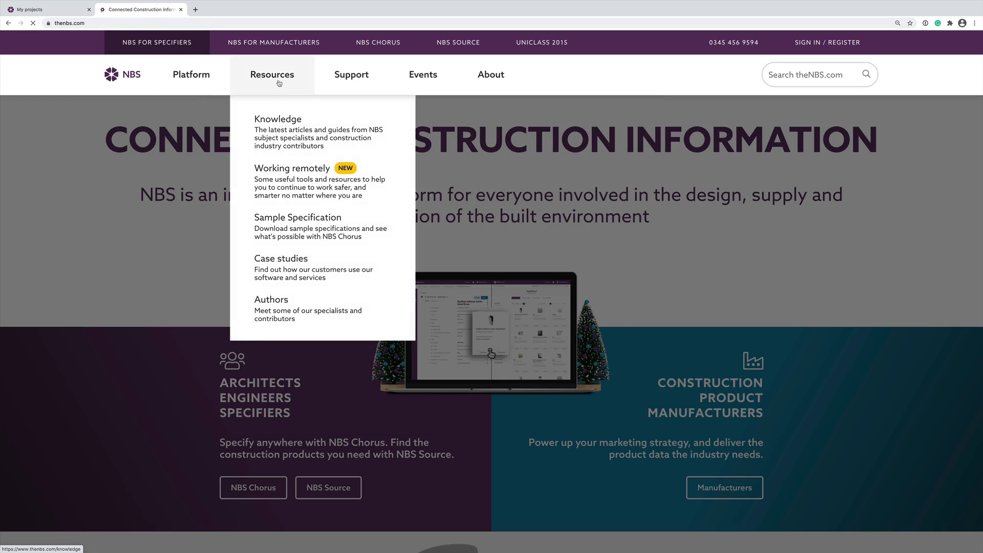
mouse_move(193, 77)
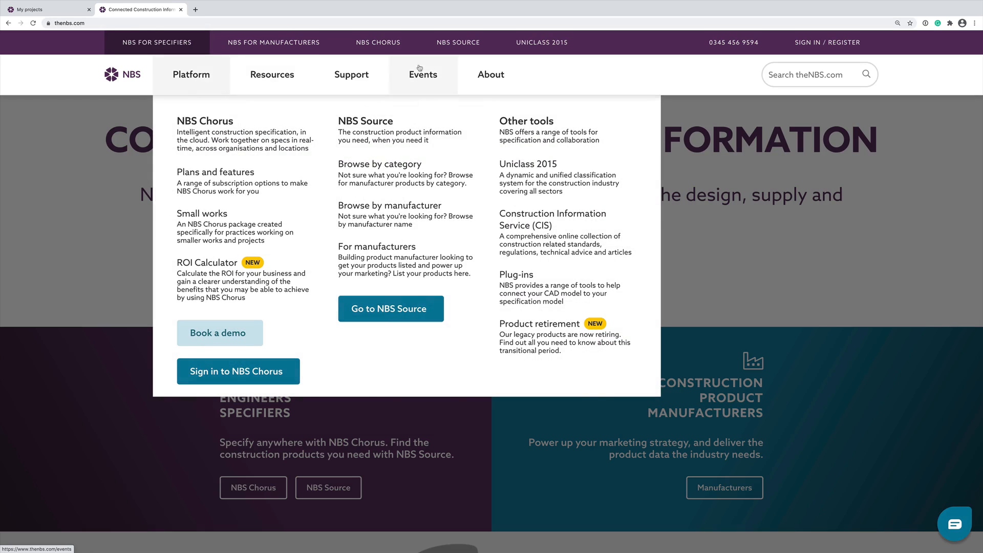
mouse_move(358, 75)
left_click(387, 138)
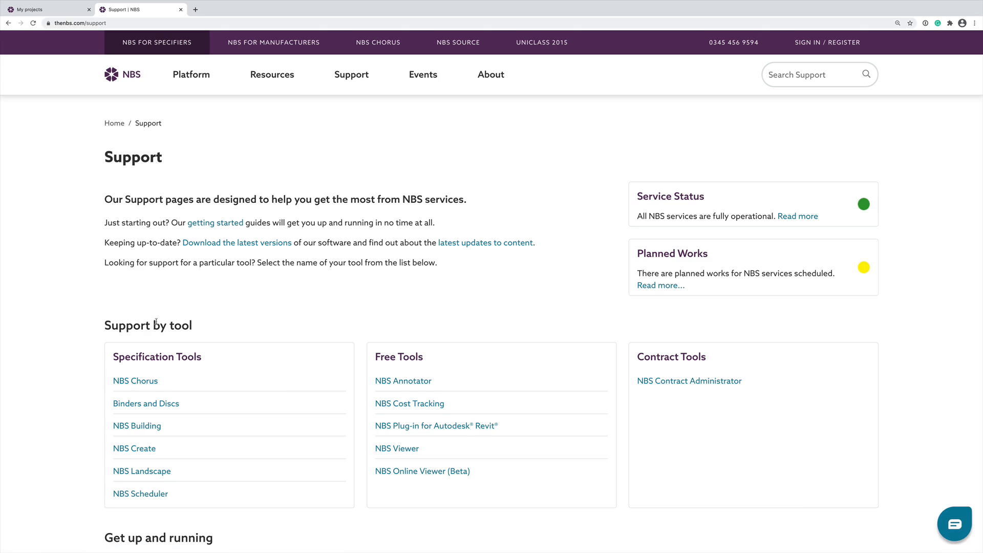
left_click(143, 383)
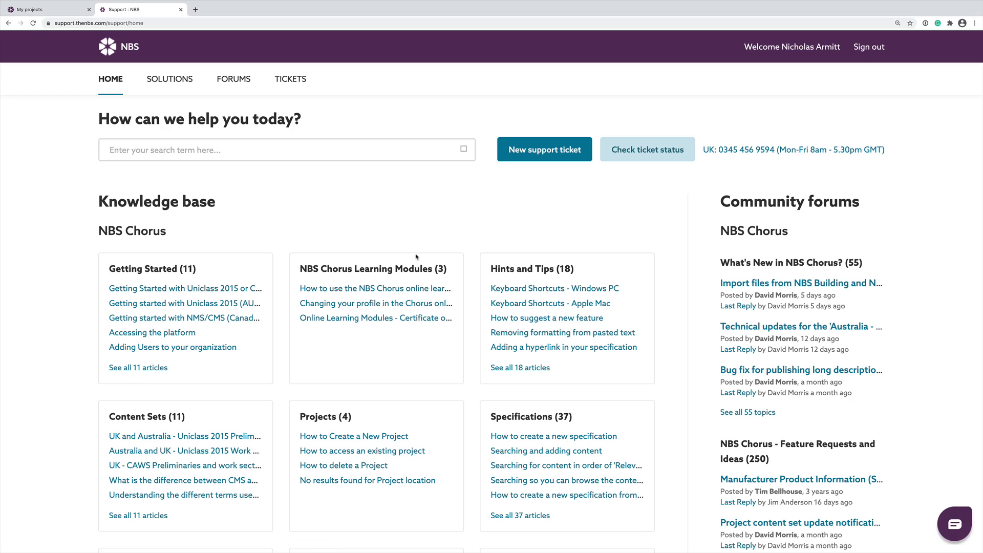
Search the support knowledge base for "masters" and switch back to the NBS Chorus projects page
left_click(224, 150)
type("masters")
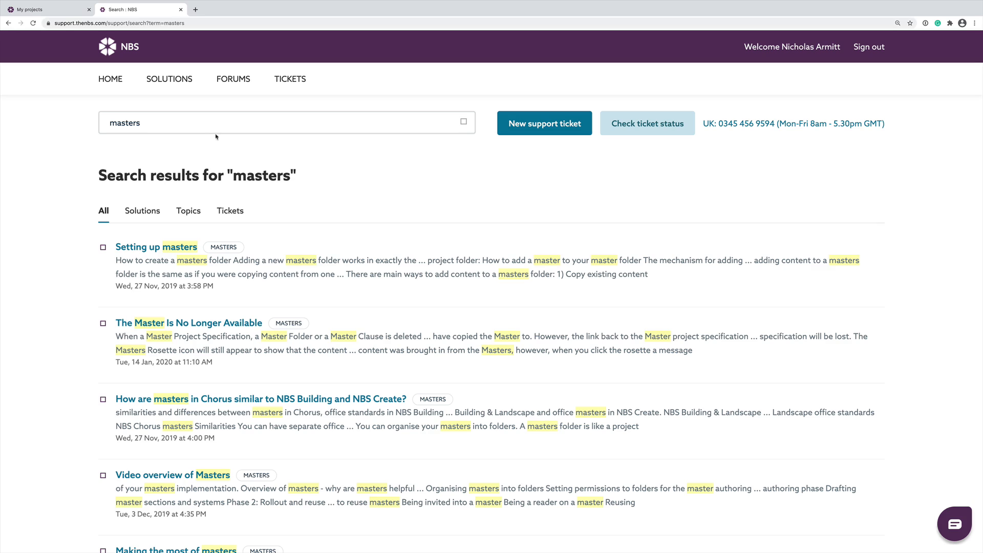
left_click(52, 10)
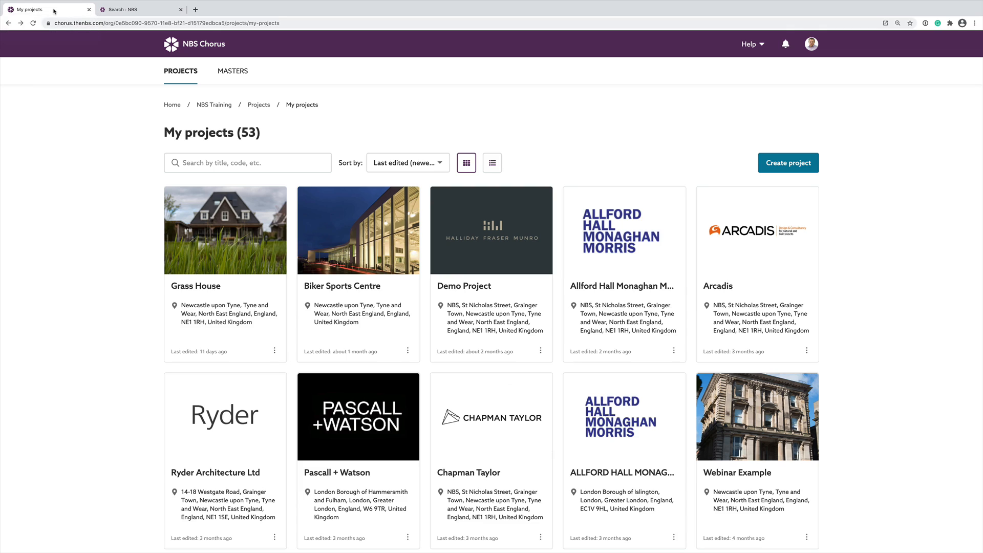